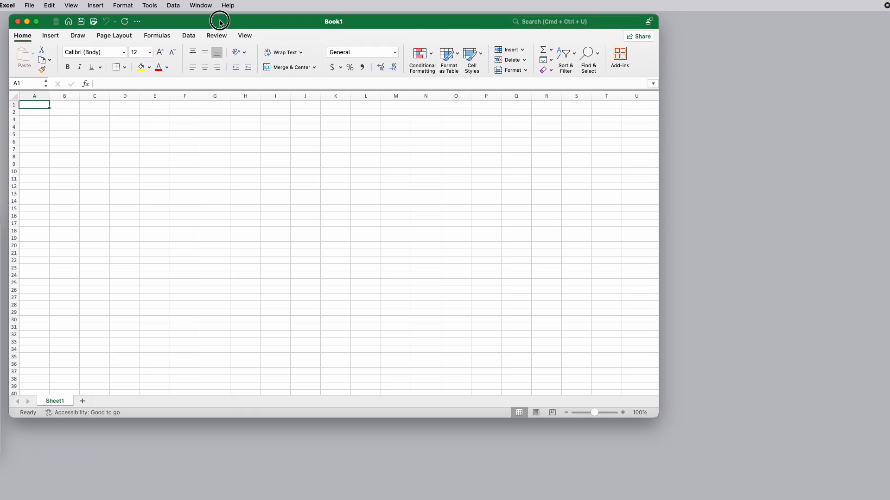
Start importing the text file Working with Data Flat File.txt from the In class exercise materials folder into the blank workbook
left_click(623, 412)
left_click(623, 412)
left_click(623, 413)
left_click(622, 412)
left_click(622, 413)
left_click(623, 413)
left_click(623, 412)
left_click(623, 412)
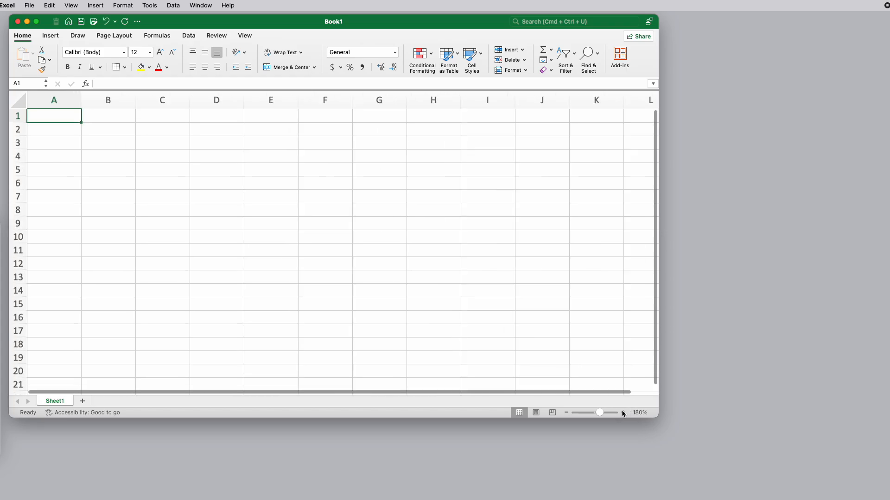
left_click(30, 5)
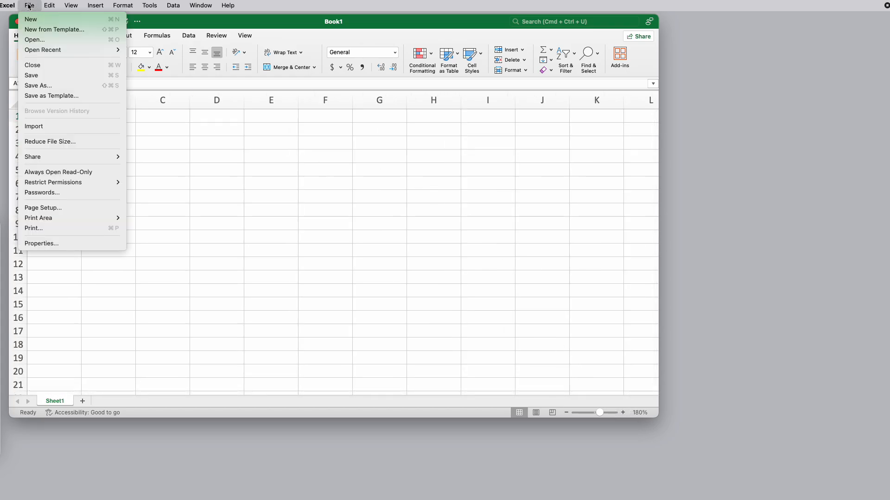
left_click(41, 127)
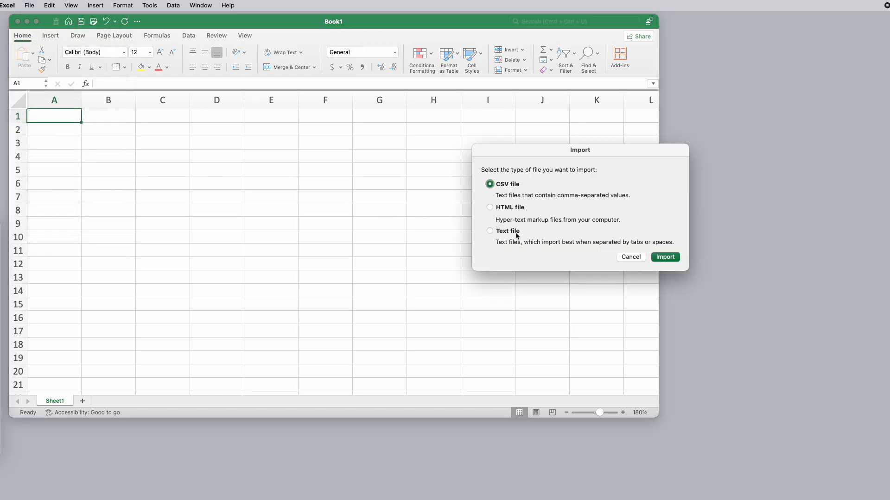
left_click(490, 231)
left_click(663, 257)
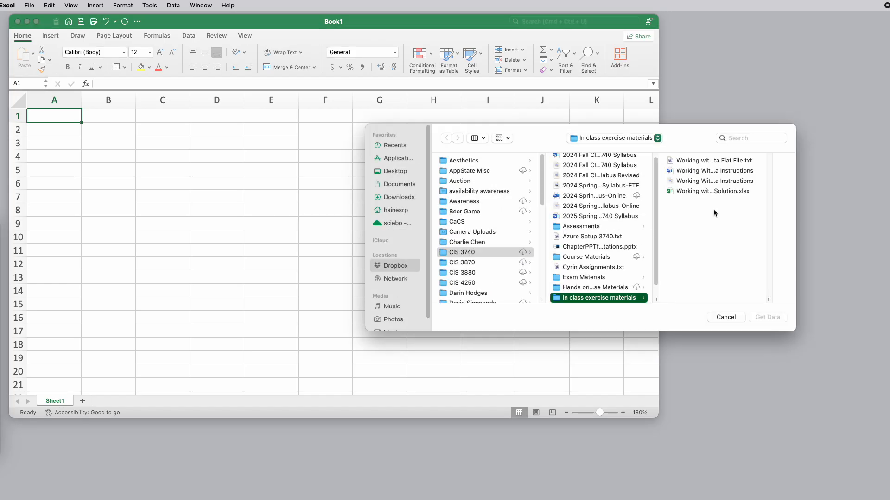
left_click(700, 161)
left_click(768, 318)
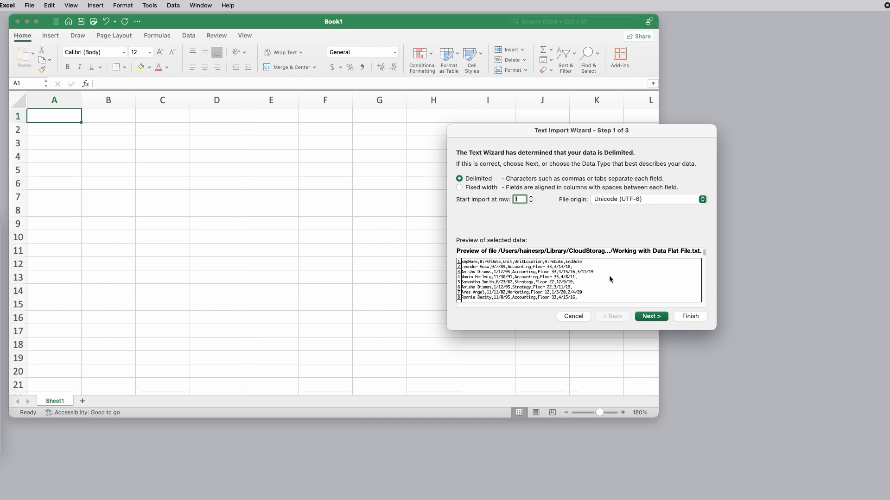
Split the delimited data by comma with General column format and import it into the existing sheet at =$A$1
left_click(651, 317)
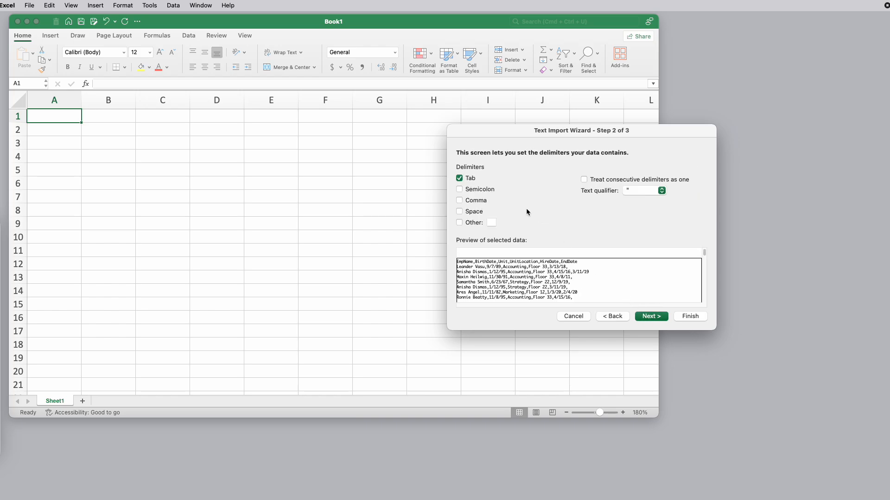
left_click(460, 201)
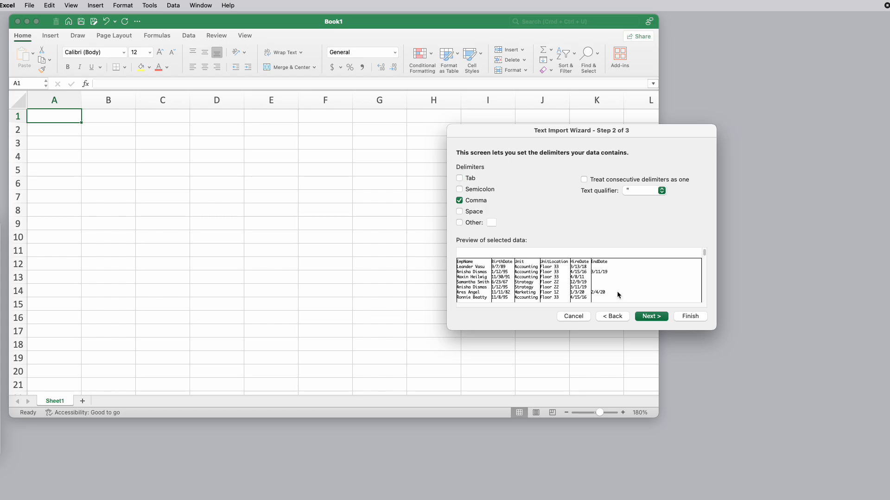
left_click(651, 317)
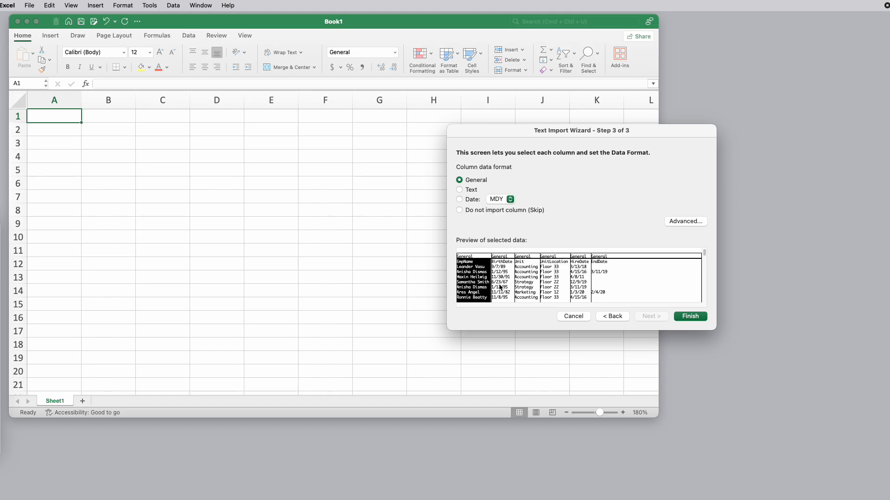
left_click(695, 317)
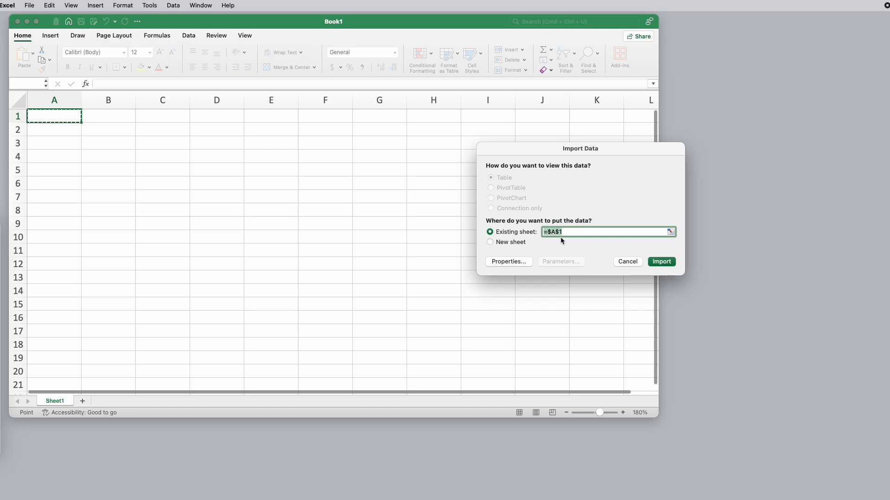
left_click(662, 262)
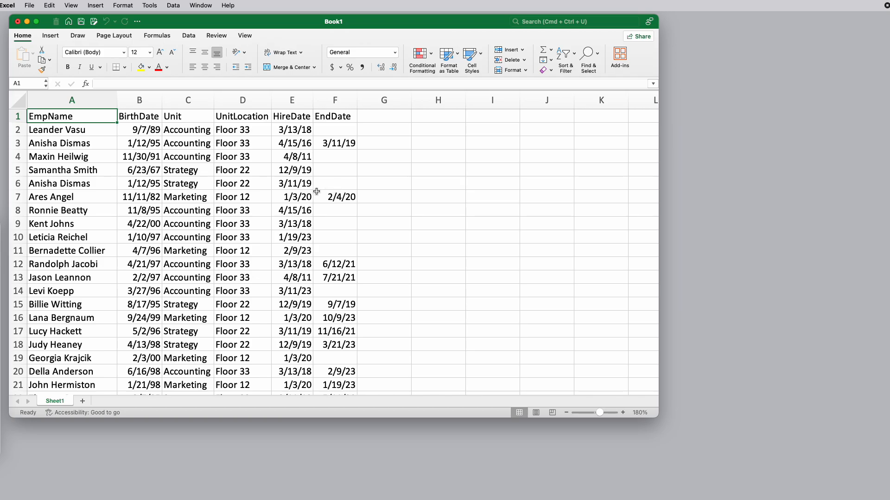
Examine the employee repeated in rows 3 and 6, comparing the HireDate and EndDate entries of both records
scroll(196, 332, "down", 5)
scroll(195, 333, "up", 5)
left_click(41, 145)
left_click(64, 185)
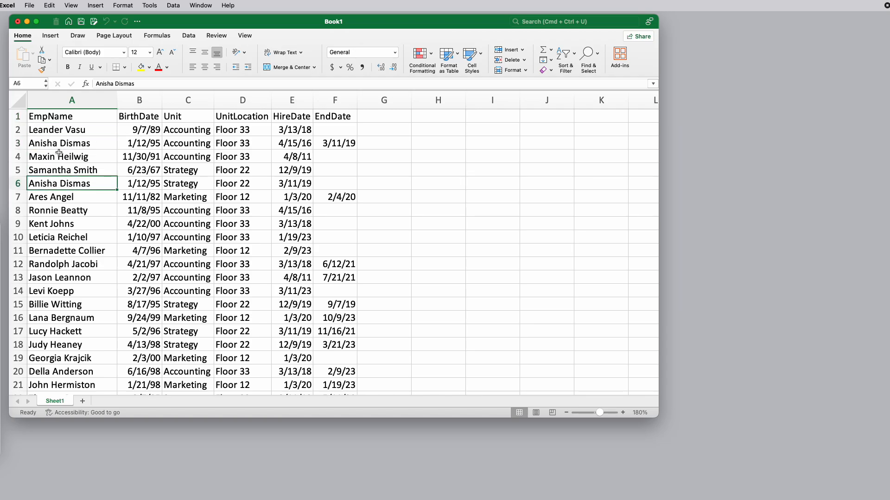
left_click(52, 144)
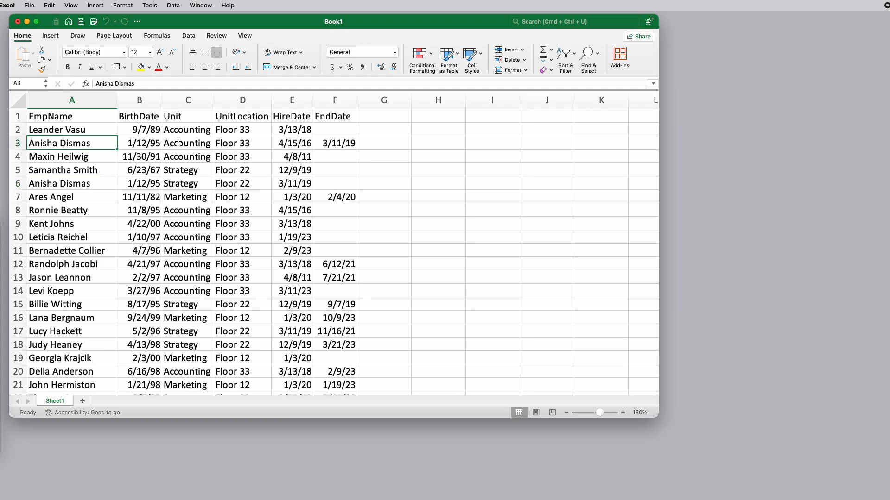
left_click(305, 144)
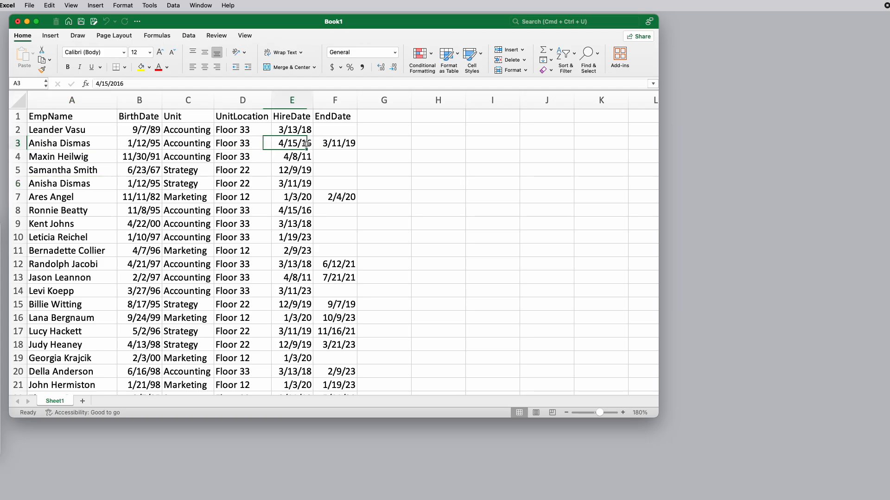
left_click(346, 144)
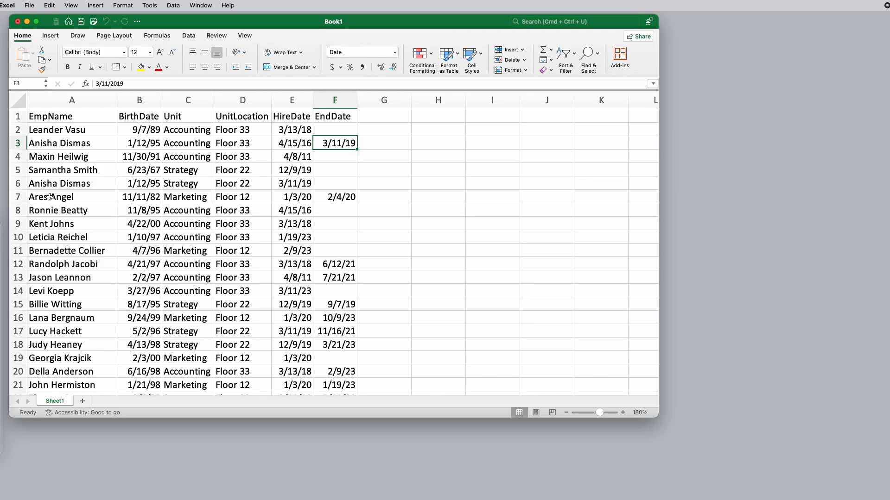
left_click(295, 184)
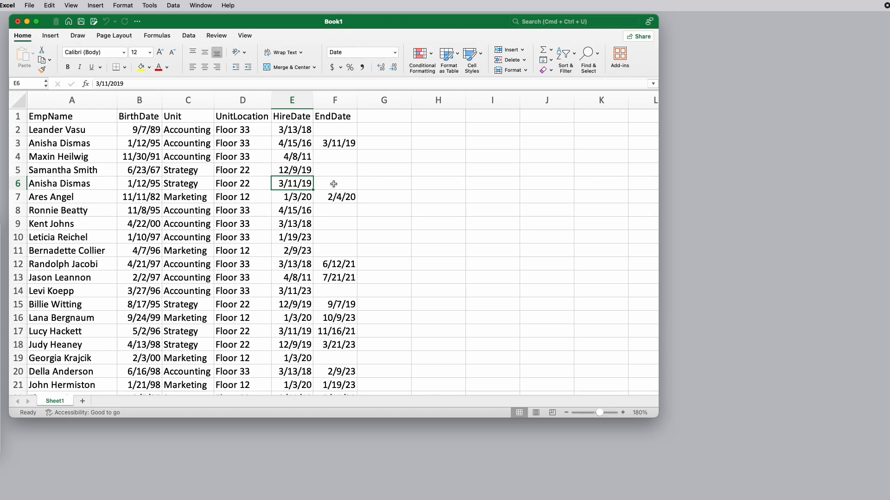
Compare the EmpName and BirthDate values in rows 2, 3 and 6 to see how they depend on each other
left_click(53, 130)
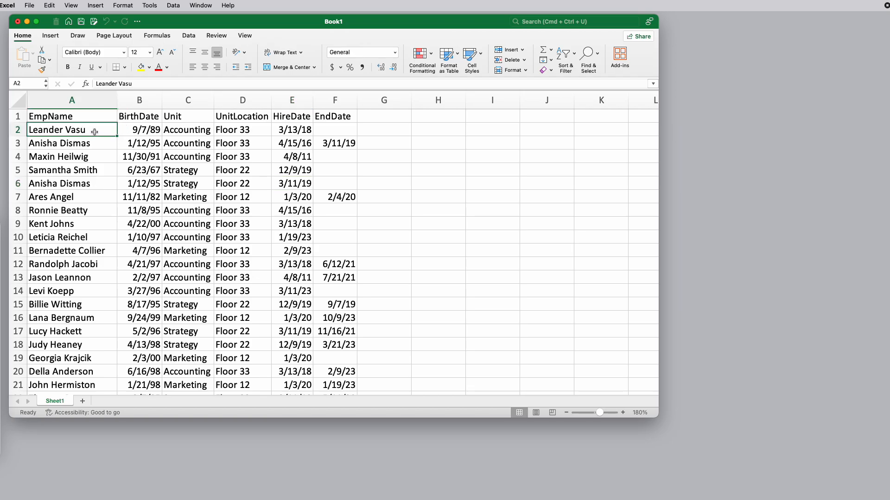
left_click(142, 131)
left_click(70, 186)
left_click(65, 144)
left_click(139, 144)
left_click(95, 184)
left_click(149, 186)
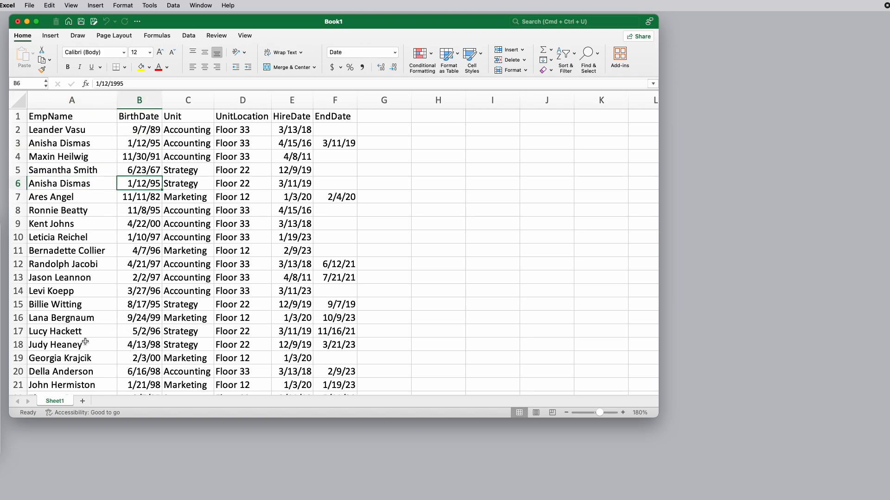
left_click(66, 143)
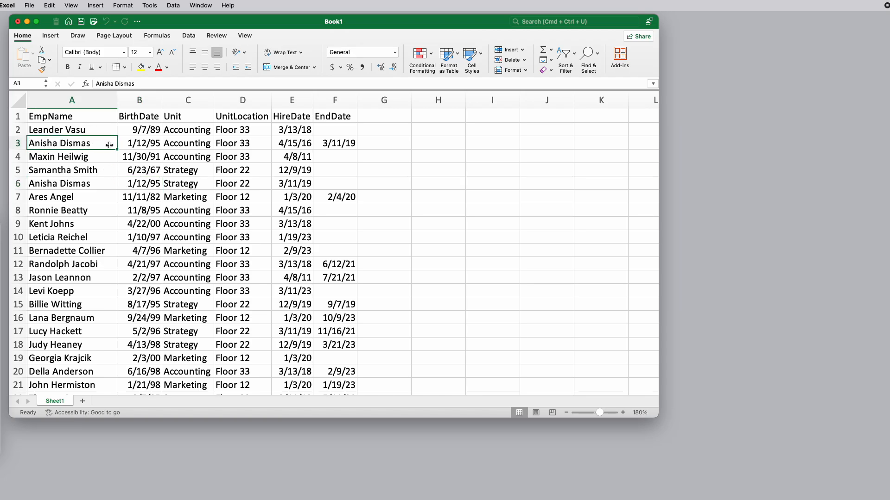
left_click(141, 144)
left_click(56, 183)
left_click(131, 184)
Check row by row, down to row 11, which UnitLocation goes with each Unit
left_click(175, 130)
left_click(237, 129)
left_click(185, 158)
left_click(237, 155)
left_click(184, 171)
left_click(227, 171)
left_click(184, 212)
left_click(227, 214)
left_click(189, 227)
left_click(227, 225)
left_click(187, 239)
left_click(191, 248)
left_click(229, 251)
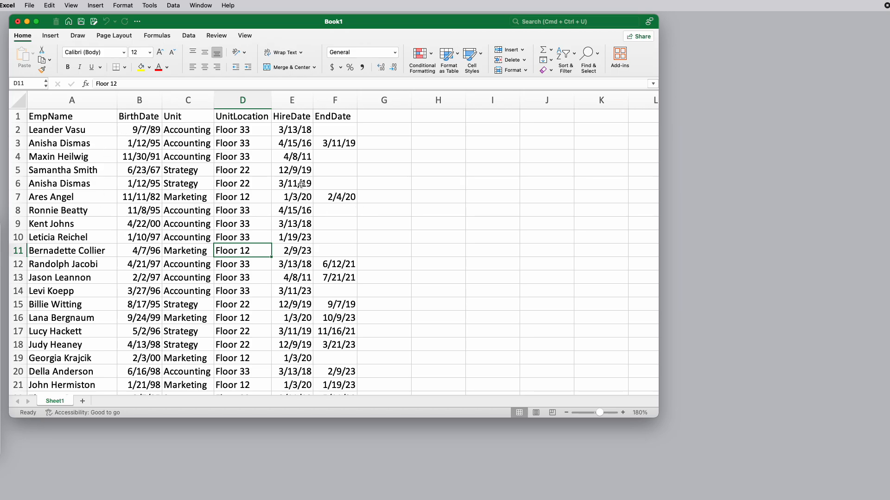
Examine the HireDate and EndDate entries in rows 2 through 12
left_click(294, 130)
left_click(295, 143)
left_click(296, 156)
left_click(297, 170)
left_click(296, 184)
left_click(296, 197)
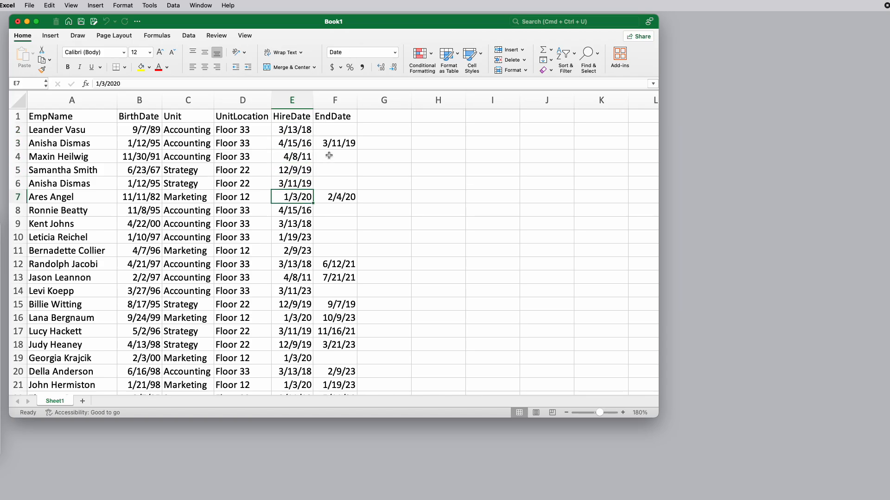
left_click(336, 144)
left_click(342, 197)
left_click(296, 211)
left_click(297, 223)
left_click(297, 237)
left_click(297, 250)
left_click(335, 265)
left_click(297, 264)
left_click(298, 250)
left_click(295, 238)
left_click(283, 154)
left_click(326, 135)
Review how the unit, employee and employment date fields group together, using the records in rows 2 and 3
left_click(185, 130)
left_click(227, 131)
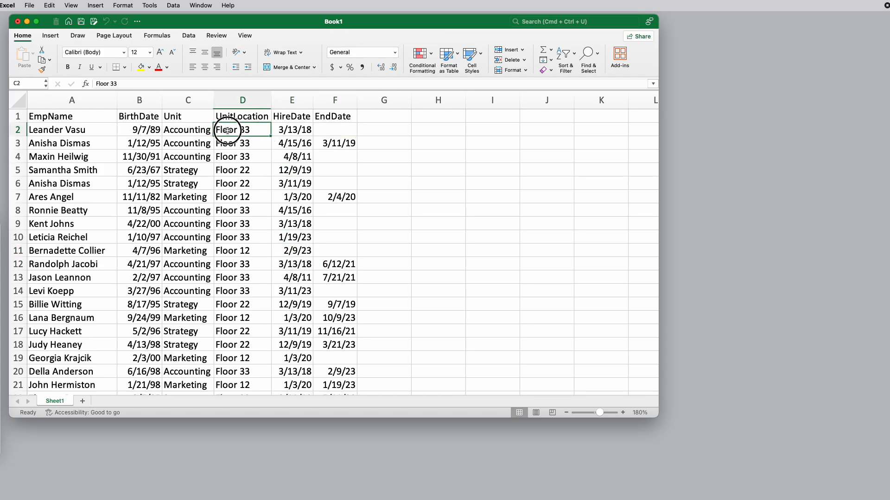
left_click(79, 130)
left_click(147, 130)
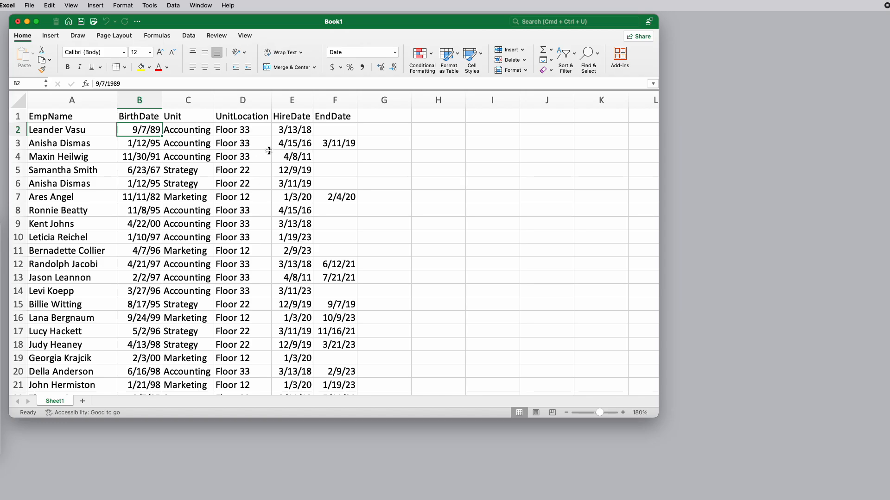
left_click(292, 132)
left_click(331, 132)
left_click(341, 143)
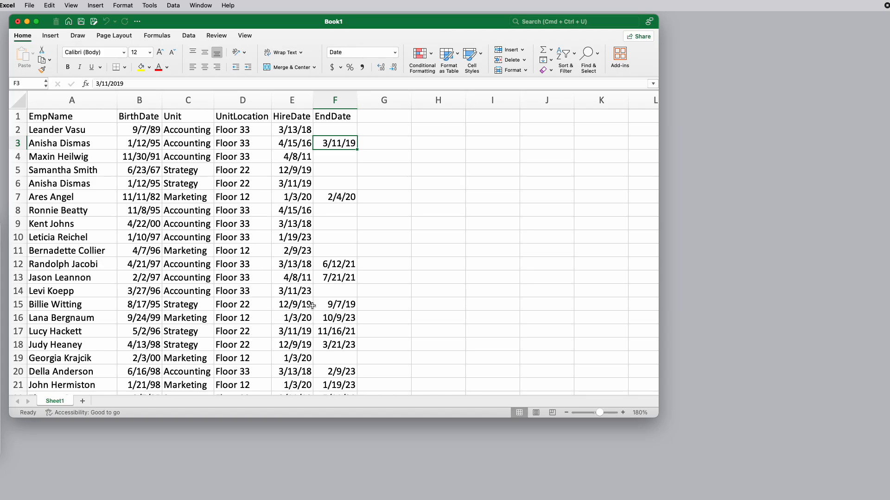
Compare the Unit and UnitLocation pairs for Accounting, Strategy and Marketing in rows 2, 5 and 7
left_click(184, 132)
double_click(229, 129)
left_click(199, 171)
left_click(227, 171)
left_click(197, 198)
left_click(241, 197)
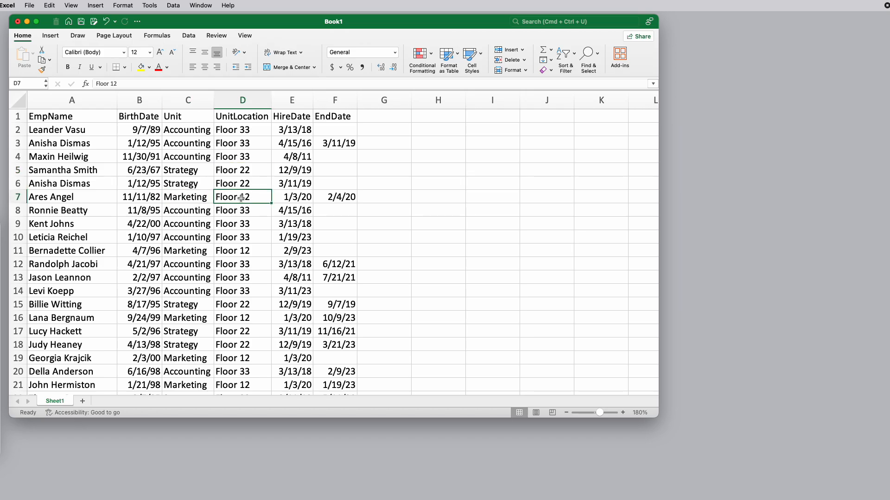
Copy the Unit and UnitLocation columns, and add a sheet named Unit with columns A and B selected as the destination
left_click(176, 98)
left_click_drag(221, 99, 237, 101)
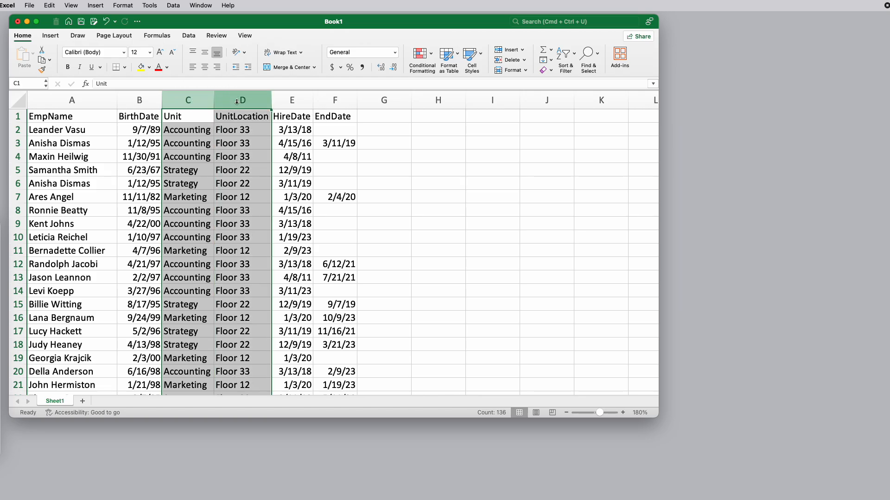
key("super+c")
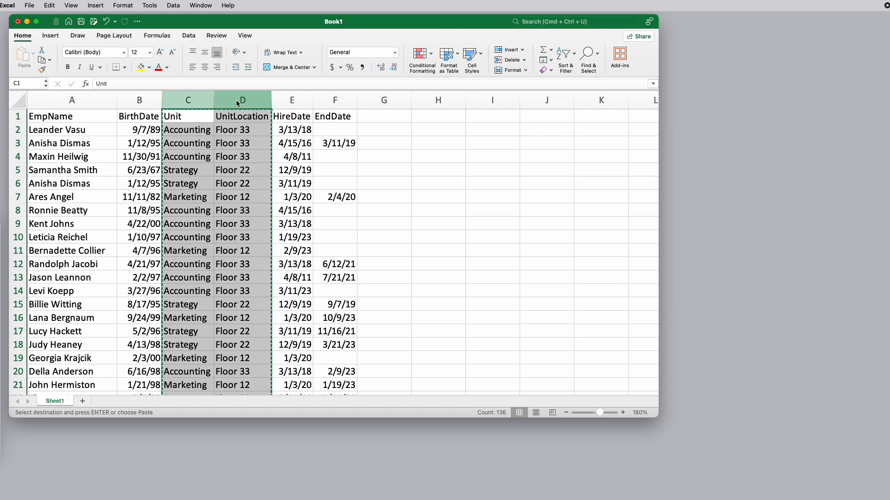
left_click(84, 403)
double_click(89, 401)
type("Unit")
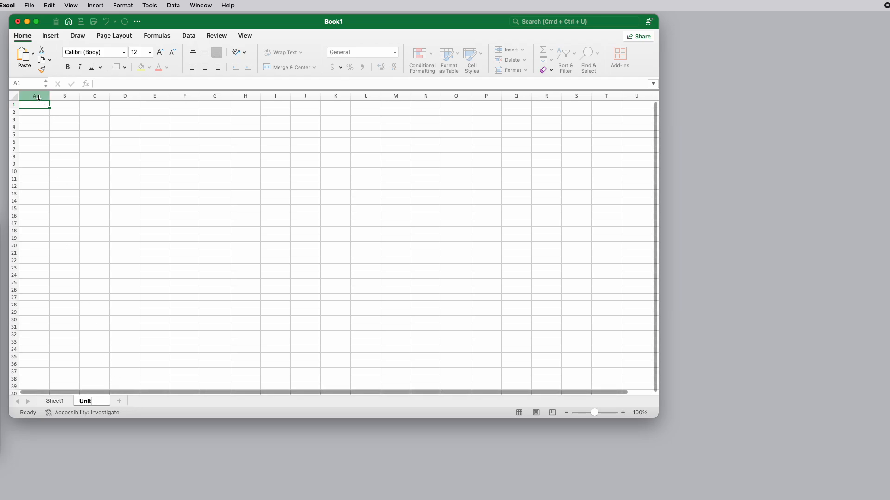
left_click_drag(41, 96, 65, 95)
key("super+v")
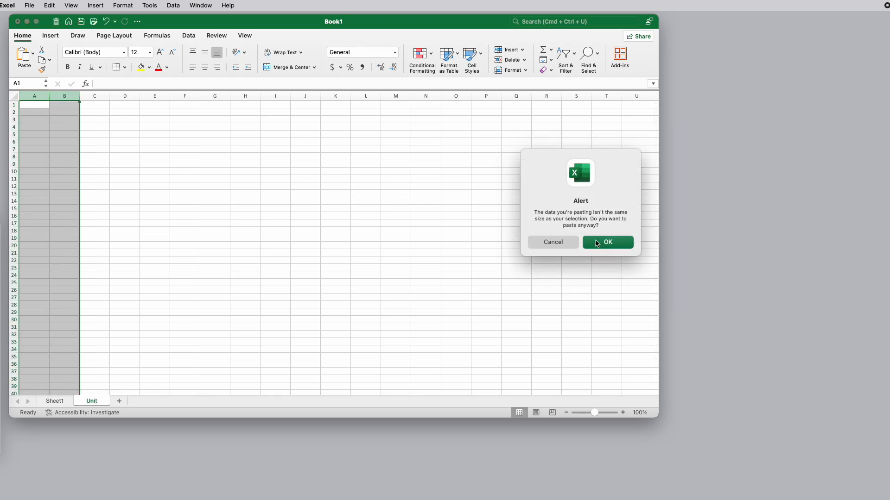
left_click(566, 242)
left_click(55, 401)
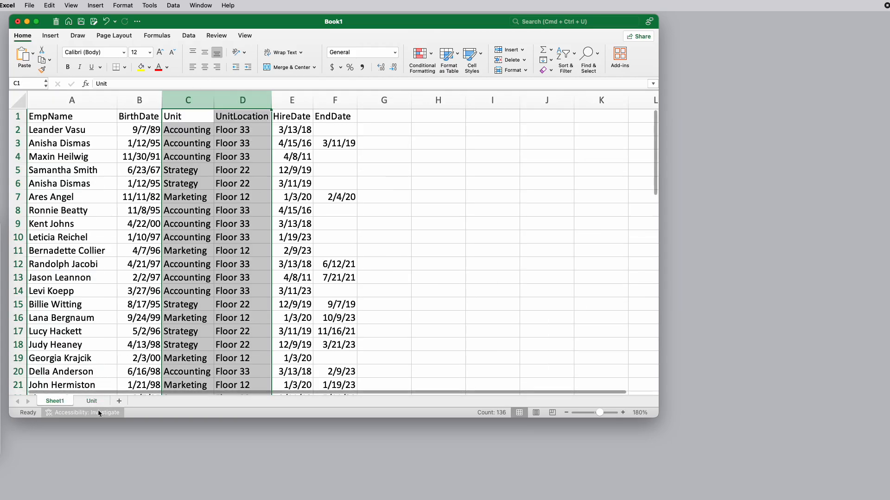
left_click(91, 401)
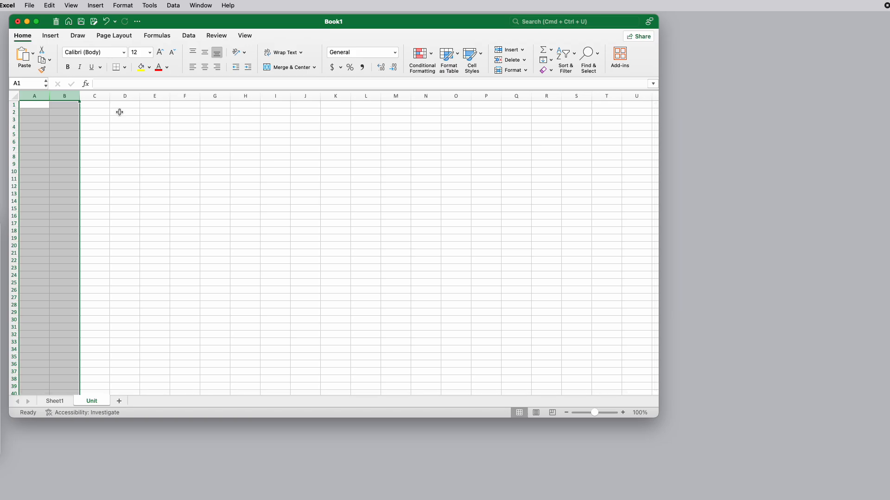
Paste the copied columns into columns A and B of the Unit sheet, accepting the size mismatch, and dismiss the accessibility tip
key("super+v")
left_click(588, 241)
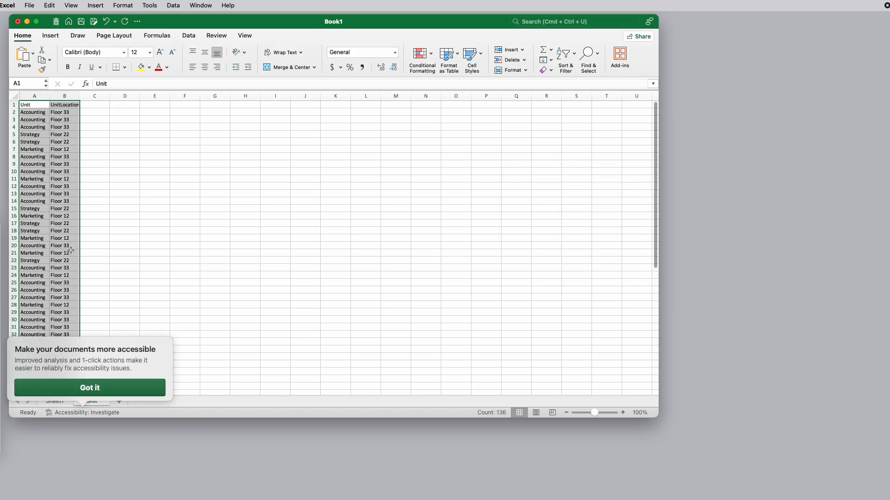
left_click(90, 388)
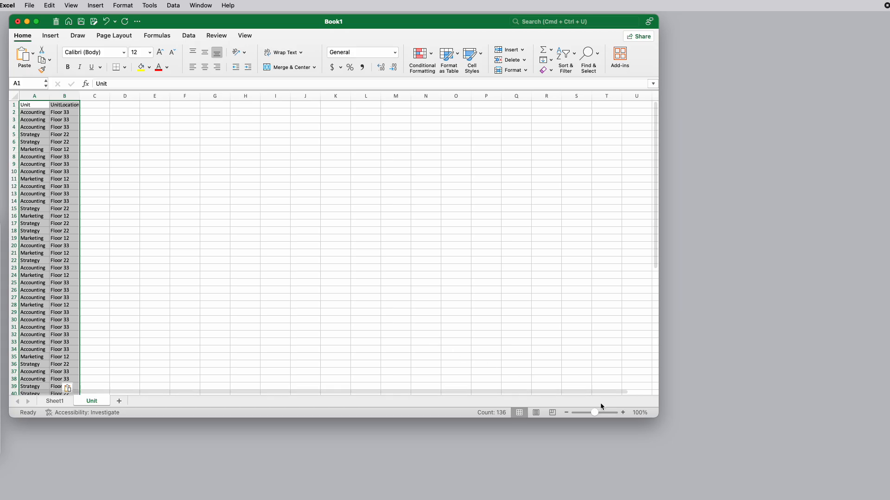
Remove the duplicate rows from the Unit sheet, comparing both columns A and B with the headers option off
left_click(623, 413)
left_click(623, 412)
left_click(623, 412)
left_click(622, 412)
left_click(623, 412)
left_click(622, 412)
left_click(622, 413)
left_click(622, 412)
left_click(623, 413)
left_click(623, 412)
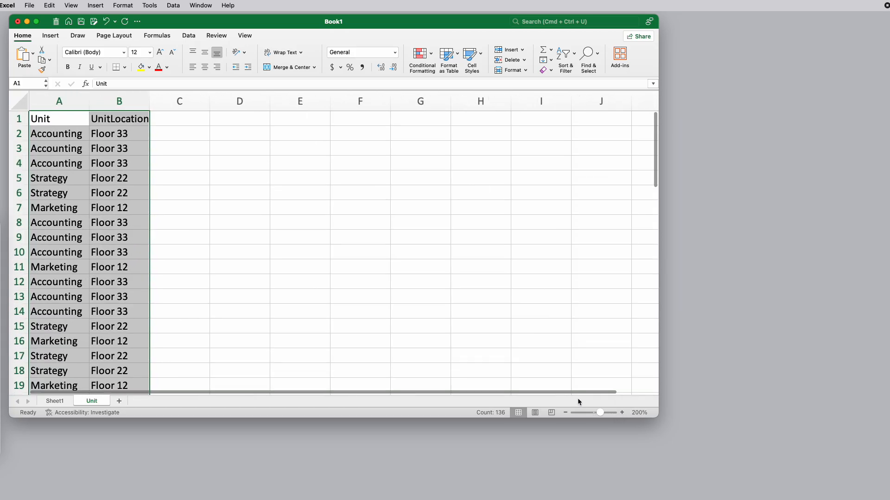
left_click(60, 120)
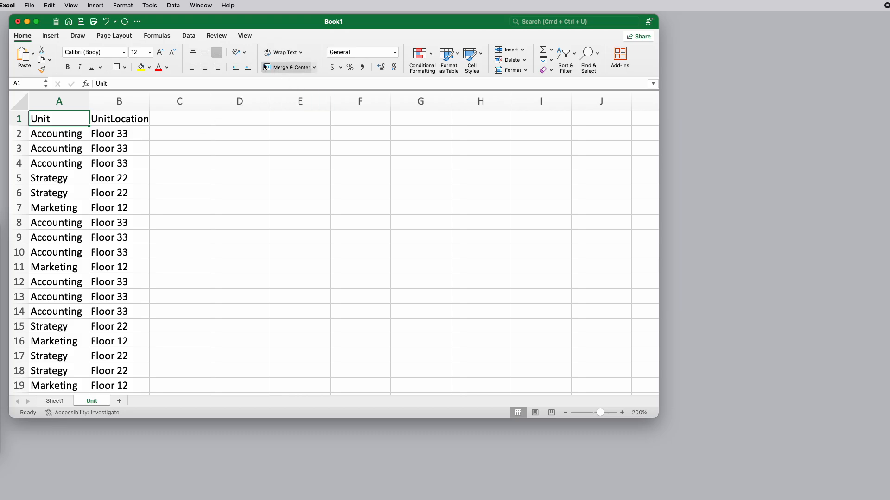
left_click(190, 36)
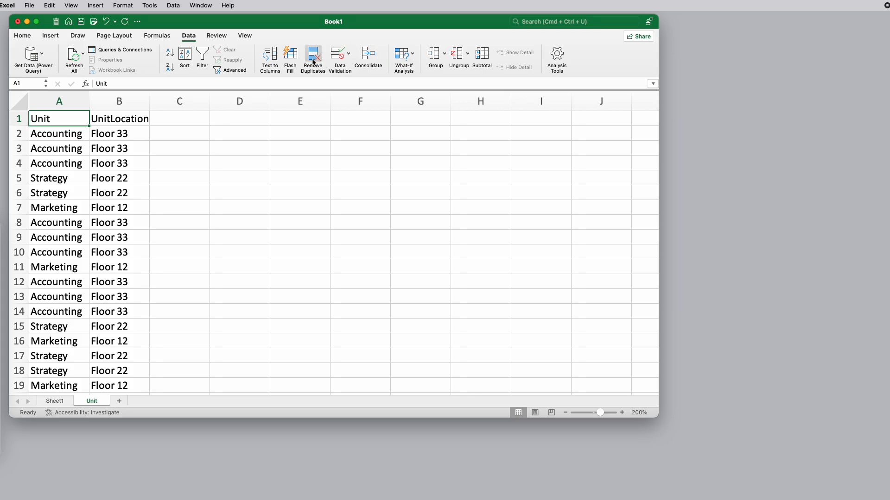
left_click(313, 60)
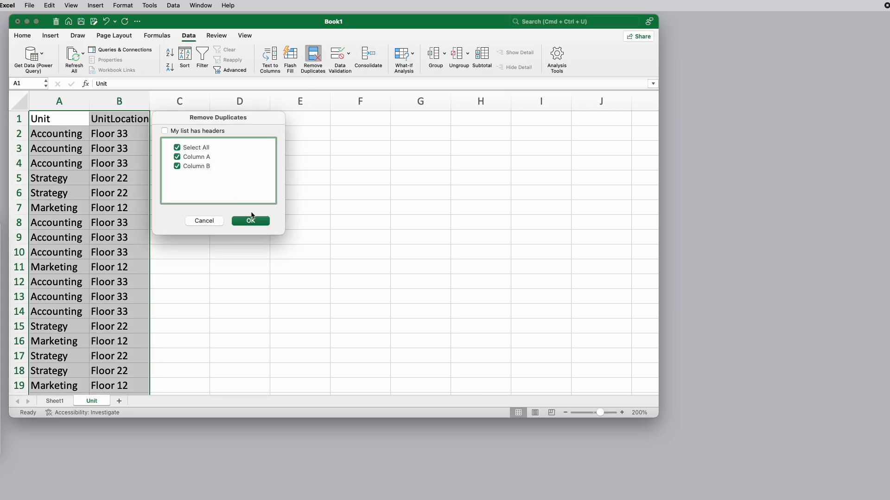
left_click(251, 222)
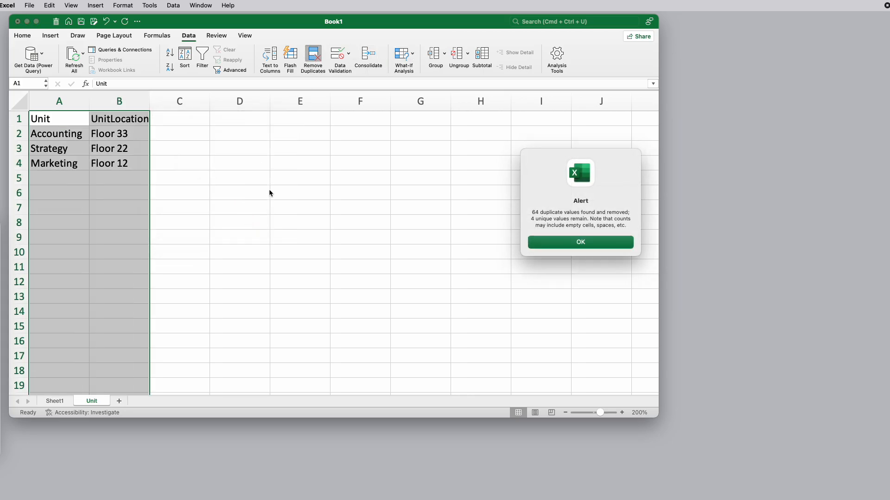
left_click(606, 243)
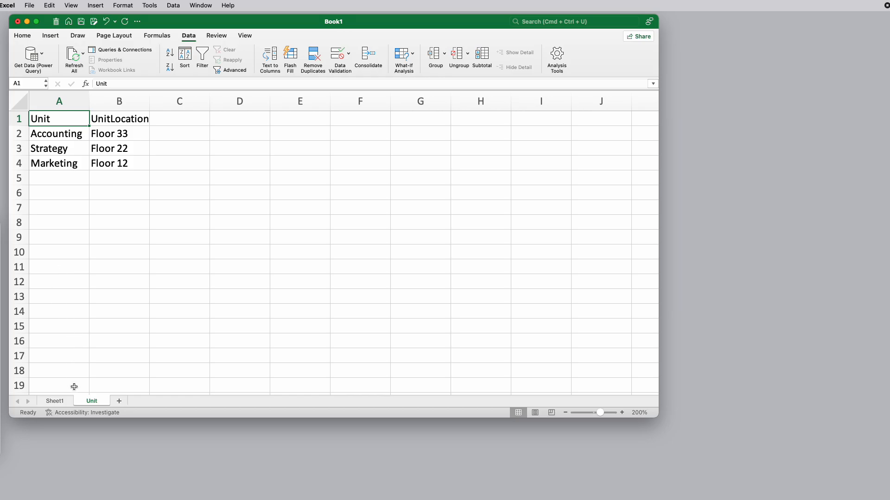
Copy the EmpName and BirthDate columns from Sheet1, and add a new sheet named Employee
left_click(52, 402)
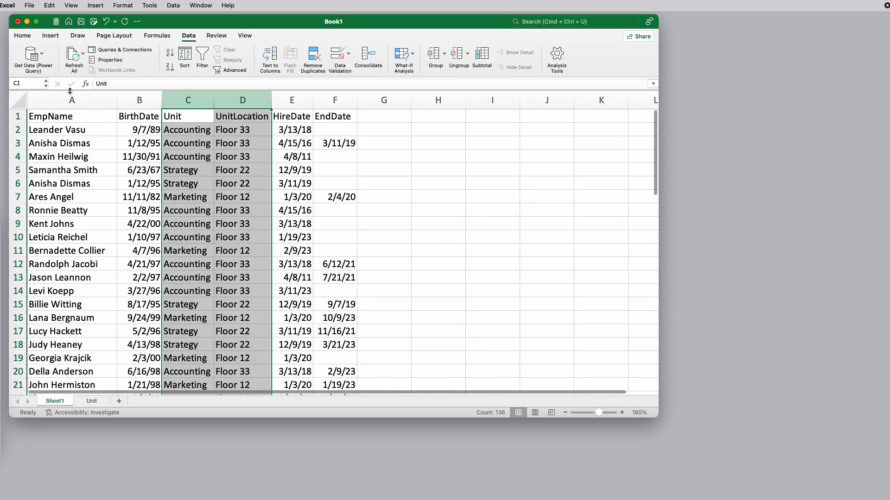
left_click_drag(62, 95, 140, 102)
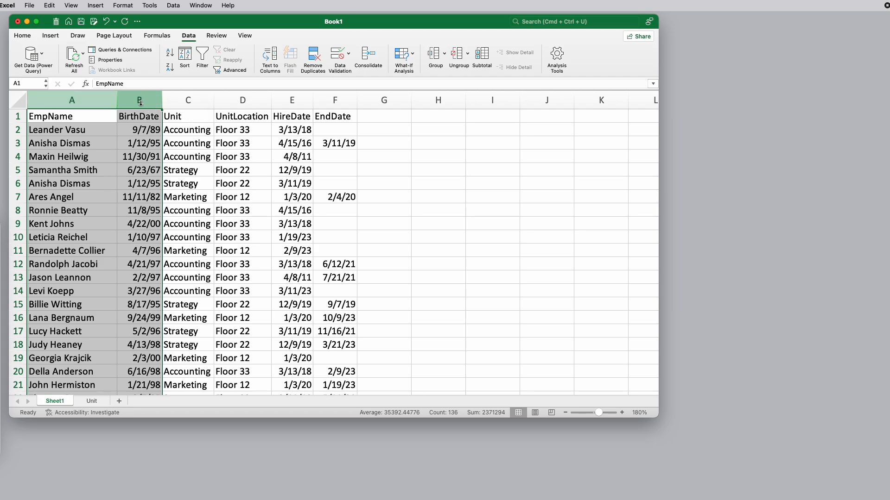
right_click(88, 101)
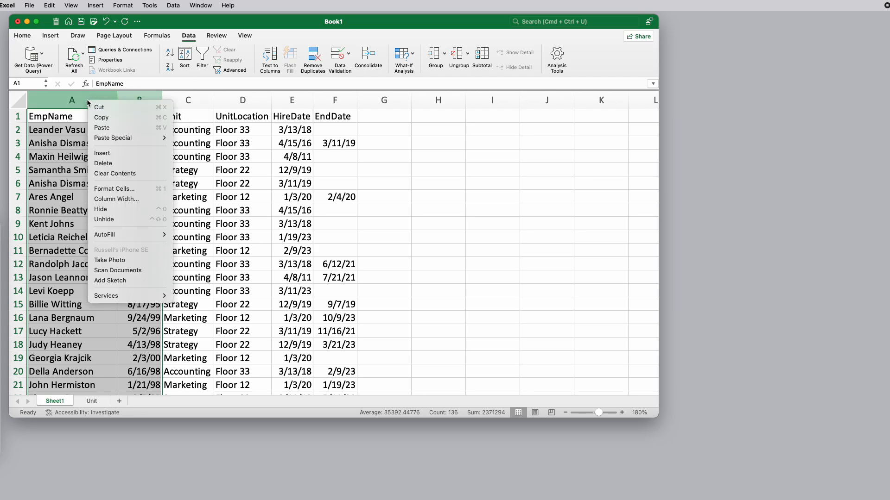
left_click(118, 121)
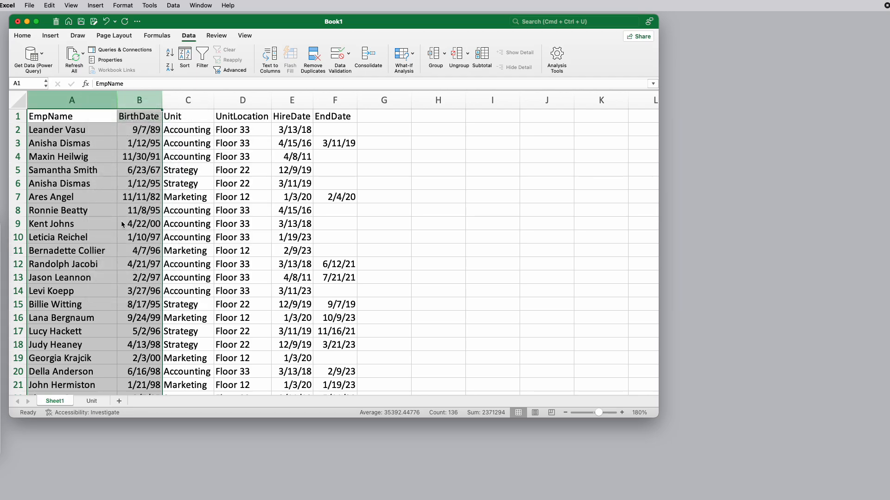
left_click(119, 402)
double_click(91, 401)
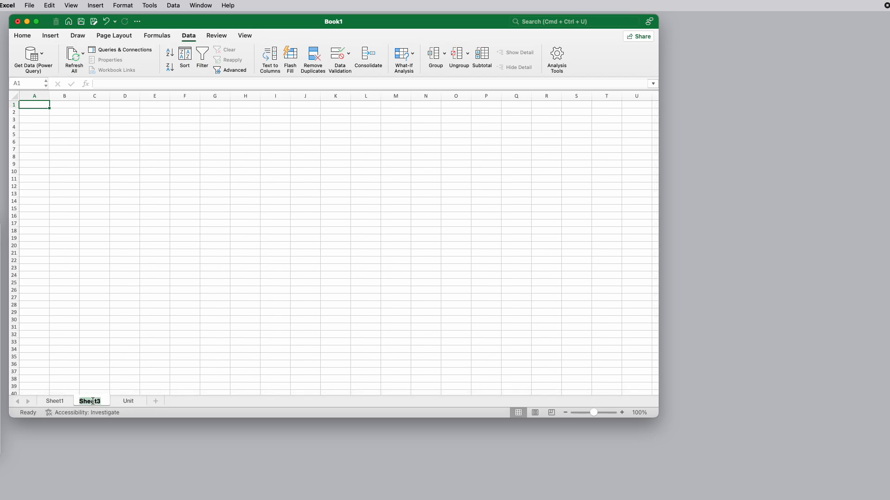
type("Empoloyee")
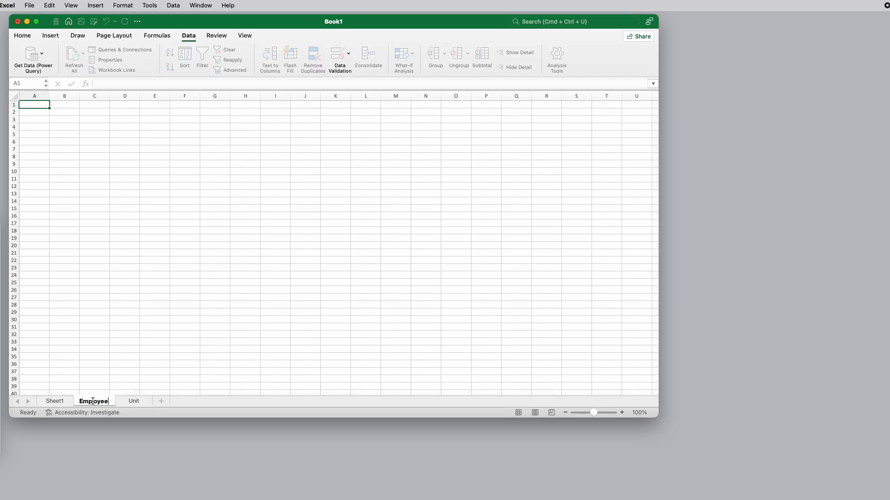
Paste the copied columns into the Employee sheet starting at A1, and autofit column A to the employee names
left_click(34, 95)
left_click(40, 106)
key("super+v")
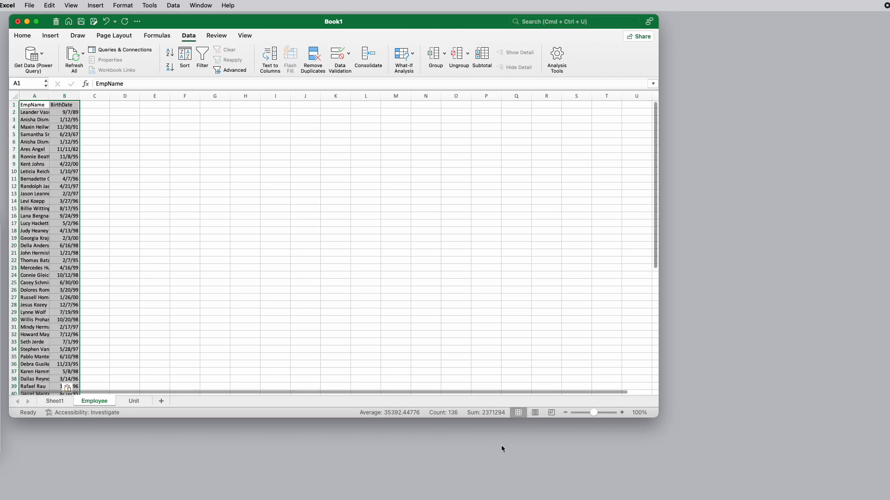
left_click(622, 412)
left_click(621, 413)
left_click(622, 413)
left_click(622, 413)
left_click(622, 412)
left_click(622, 412)
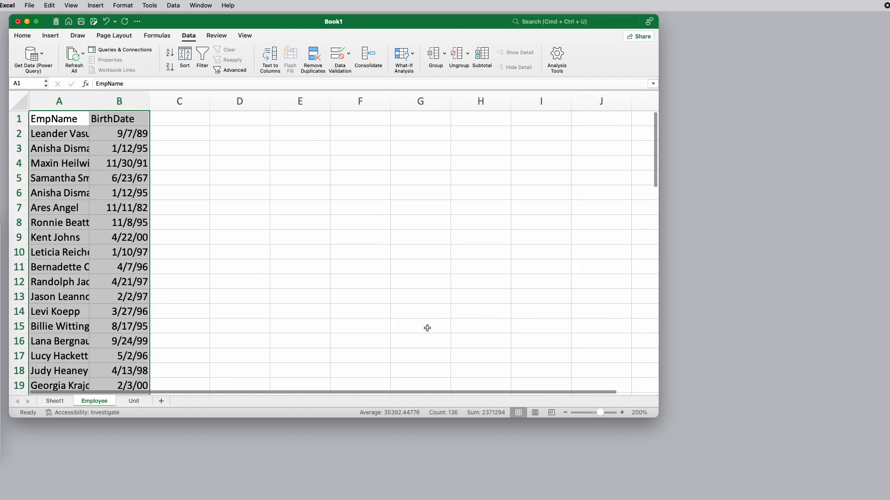
double_click(89, 102)
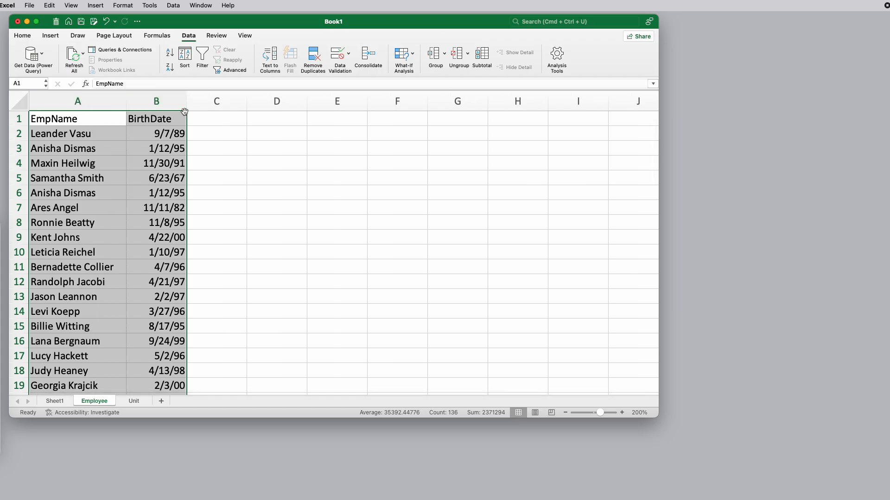
Remove the duplicate rows from the Employee sheet, treating the list as having headers and comparing both EmpName and BirthDate
left_click_drag(103, 121, 102, 162)
left_click(102, 121)
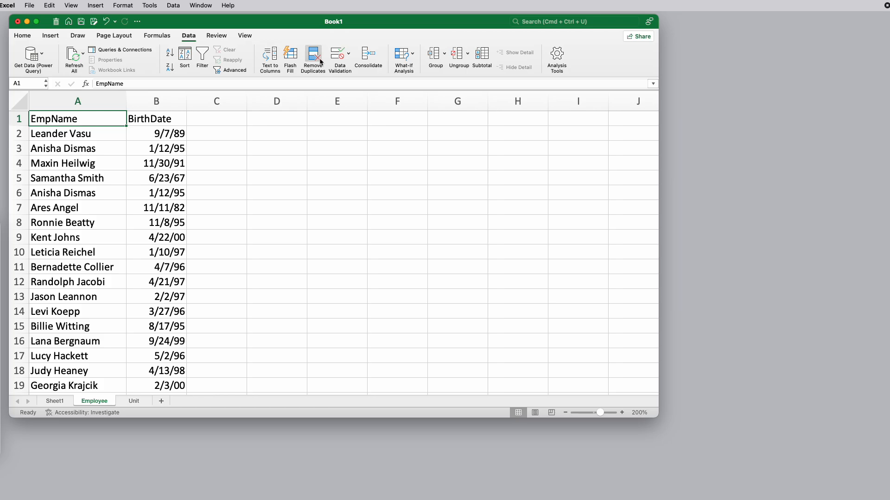
left_click(317, 60)
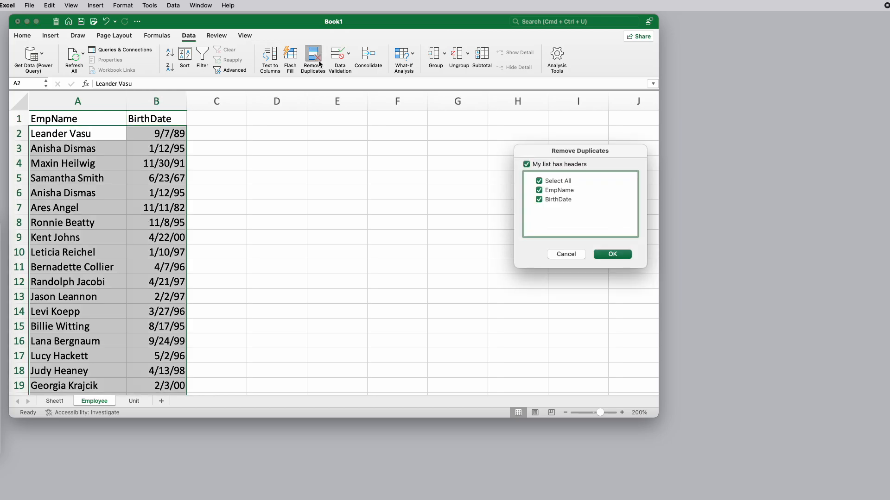
left_click(612, 254)
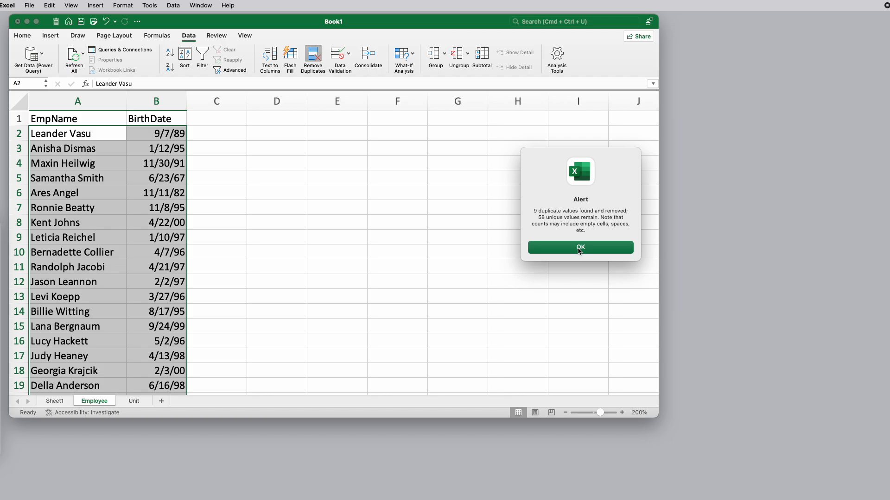
left_click(579, 248)
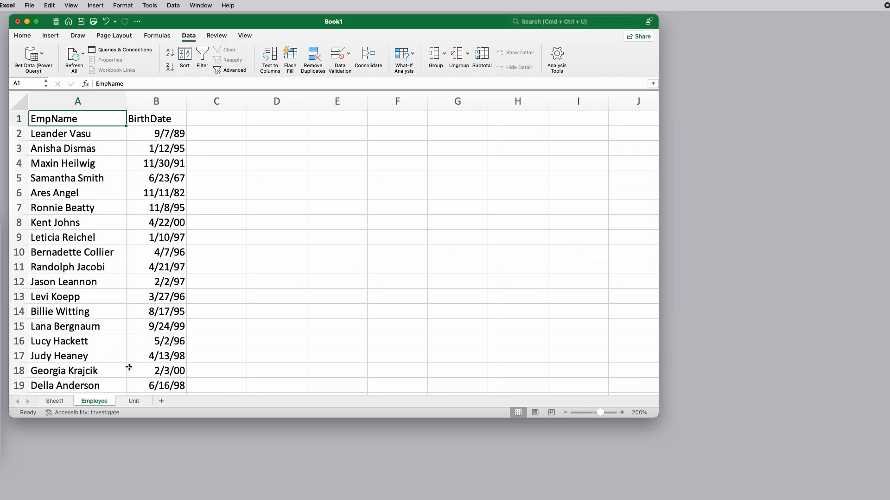
Review the EmpName, Unit, HireDate and EndDate columns on Sheet1 as the fields linking employees to units
left_click(55, 402)
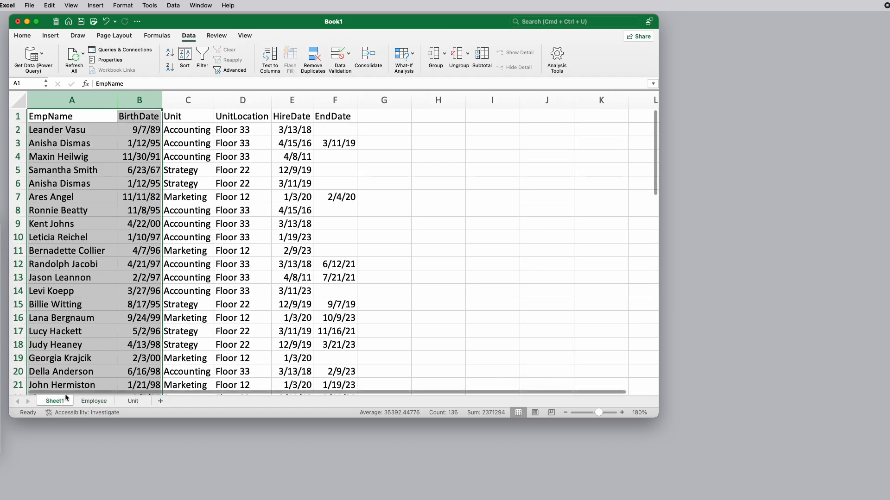
left_click(78, 98)
left_click(189, 99, "super")
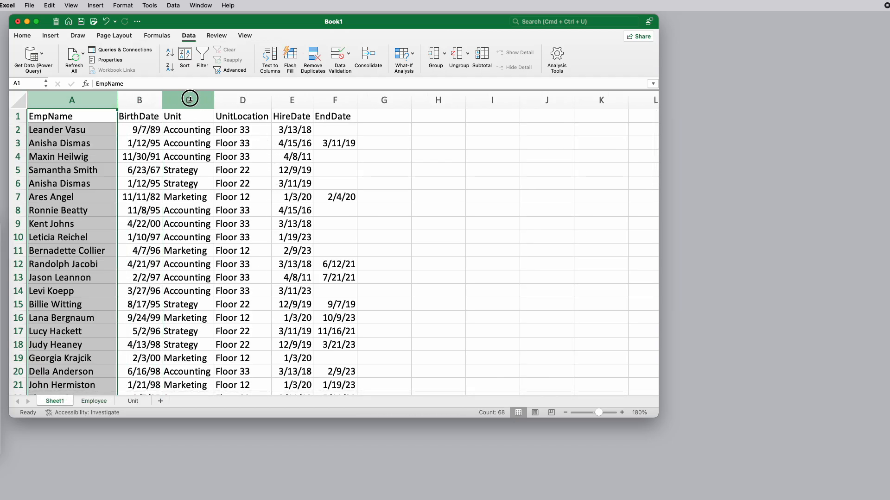
left_click(190, 100)
left_click(294, 99)
left_click(341, 100)
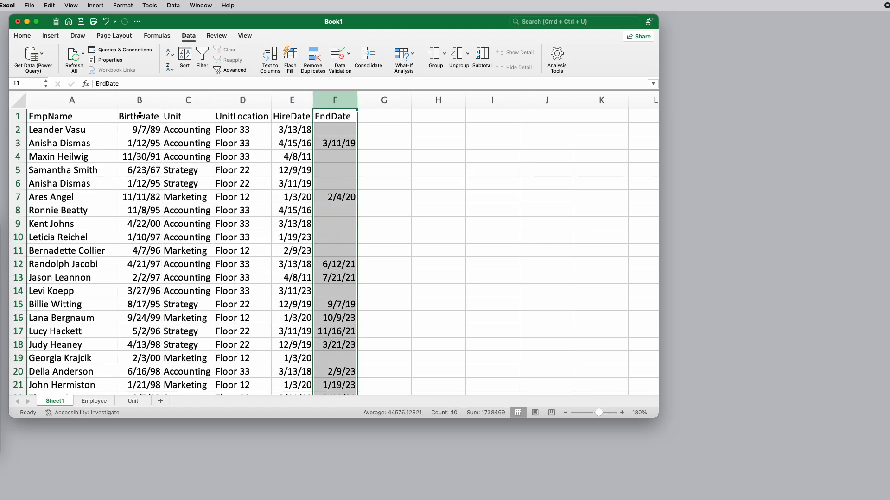
Copy the EmpName through EndDate columns from Sheet1 and paste them into a new sheet named EmployeeUnit
left_click(72, 100, "super")
left_click_drag(65, 99, 330, 103)
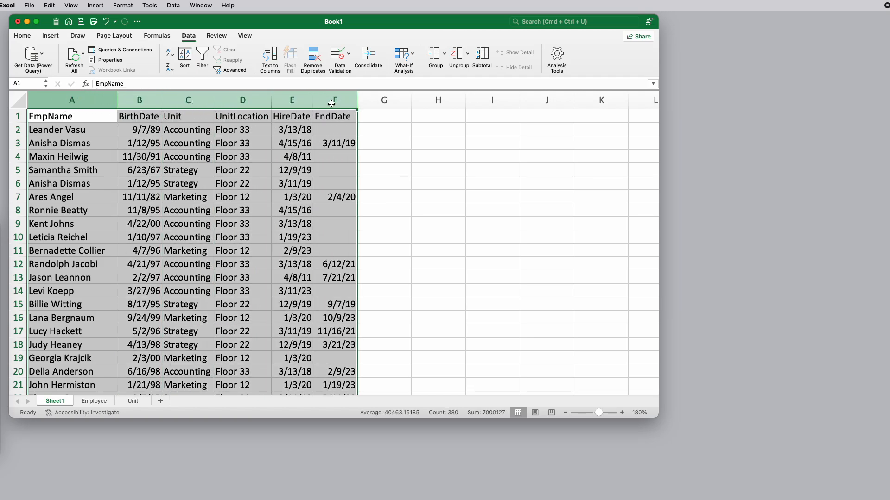
key("super+c")
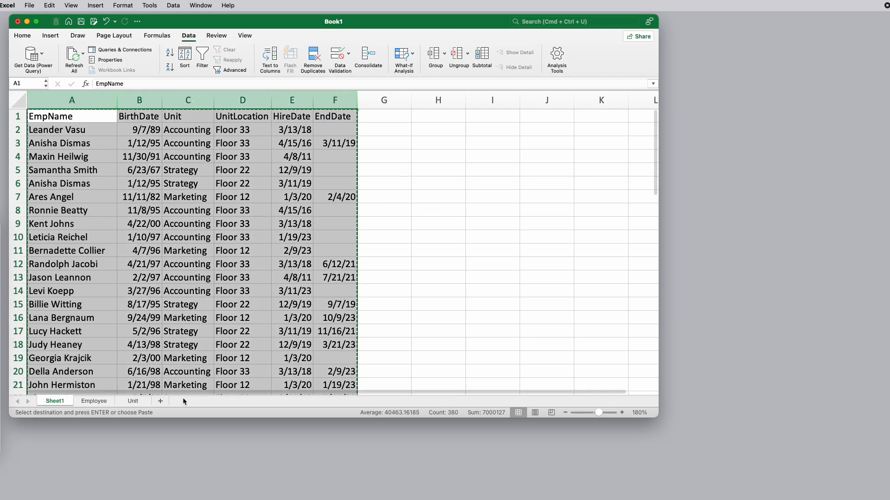
left_click(160, 401)
double_click(91, 401)
type("EmployeeUnit")
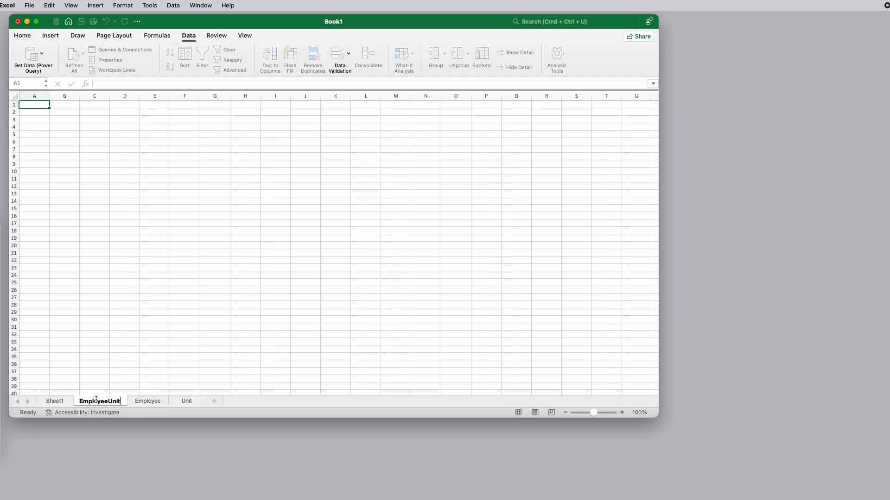
key("Return")
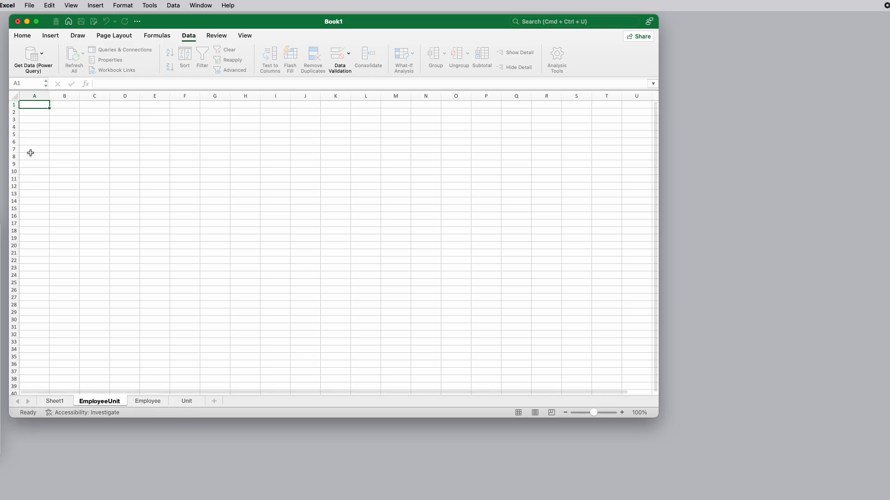
key("super+v")
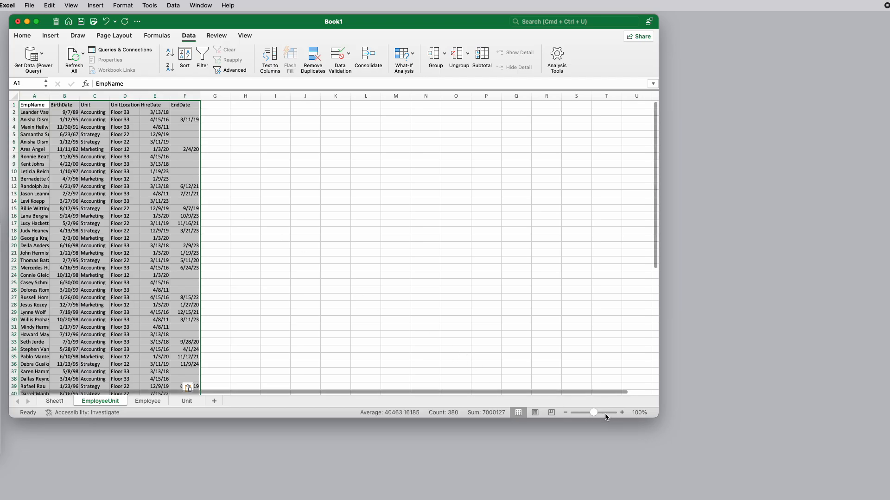
Delete the BirthDate column from the EmployeeUnit sheet
left_click(622, 412)
left_click(621, 413)
left_click(621, 412)
left_click(622, 412)
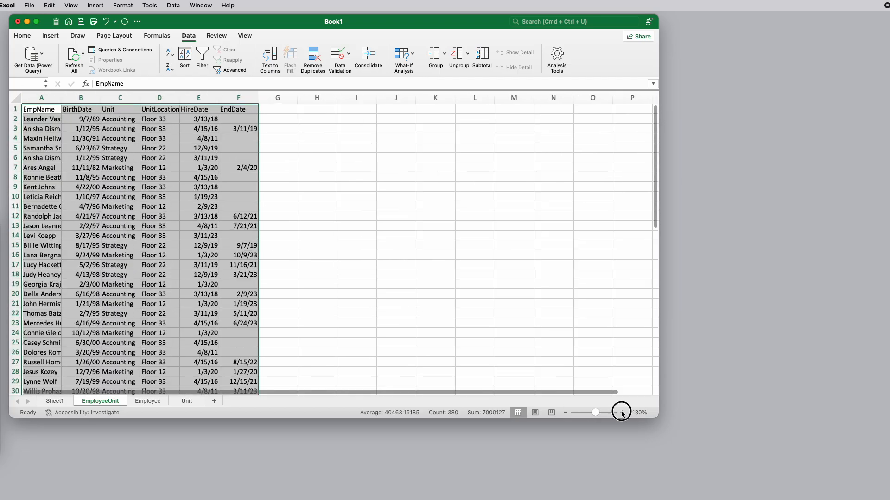
left_click(622, 412)
left_click(622, 412)
left_click(621, 412)
left_click(622, 412)
left_click(622, 412)
left_click(622, 413)
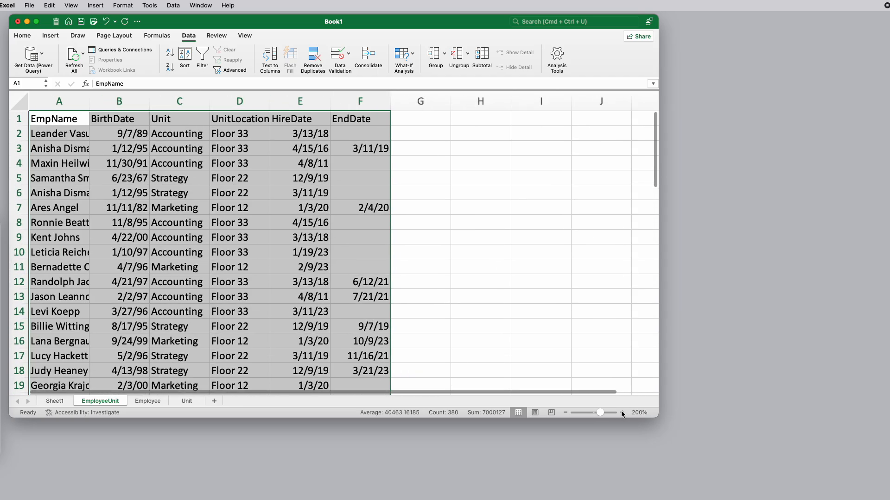
left_click(200, 189)
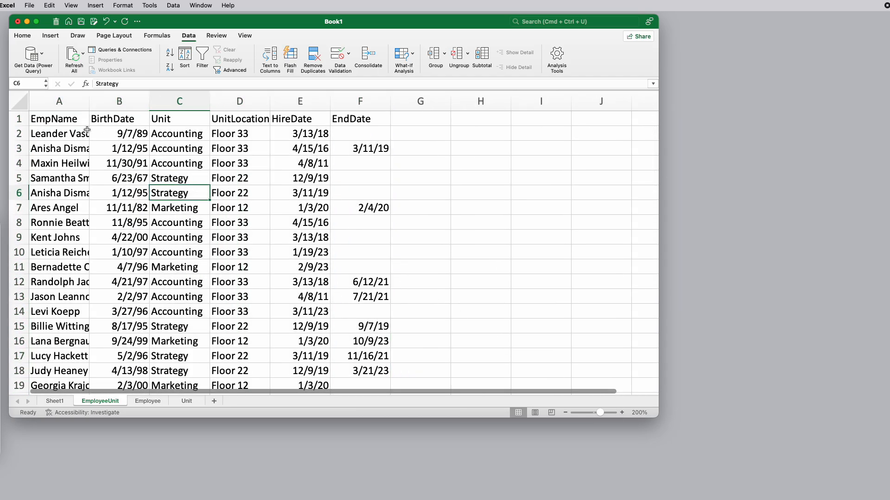
left_click(65, 120)
left_click(109, 119)
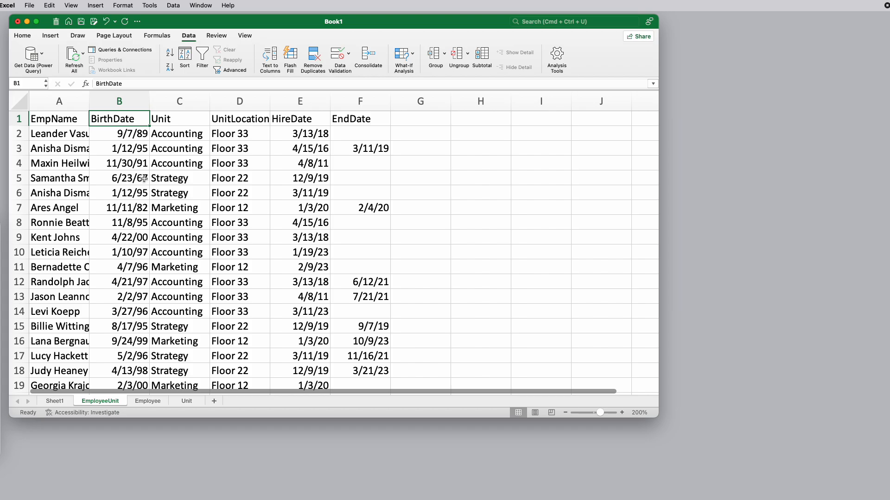
right_click(116, 98)
left_click(130, 158)
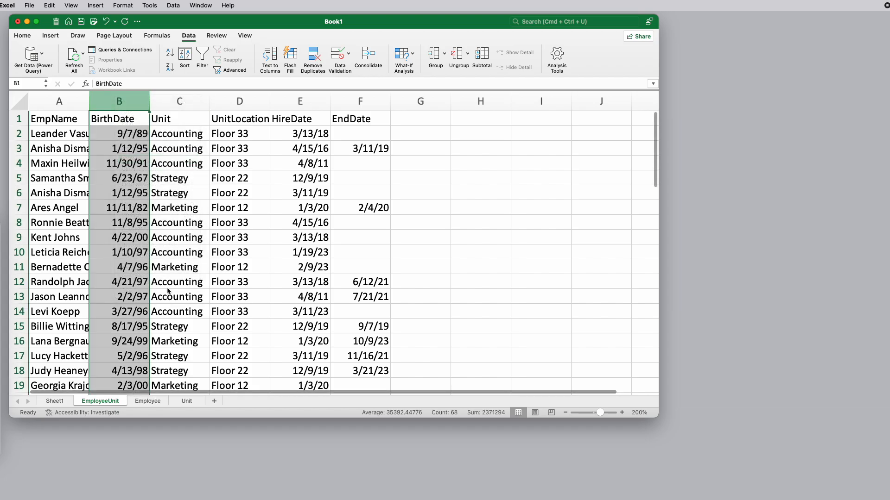
Delete the UnitLocation column from the EmployeeUnit sheet and widen the EmpName column to fit its contents
left_click(186, 401)
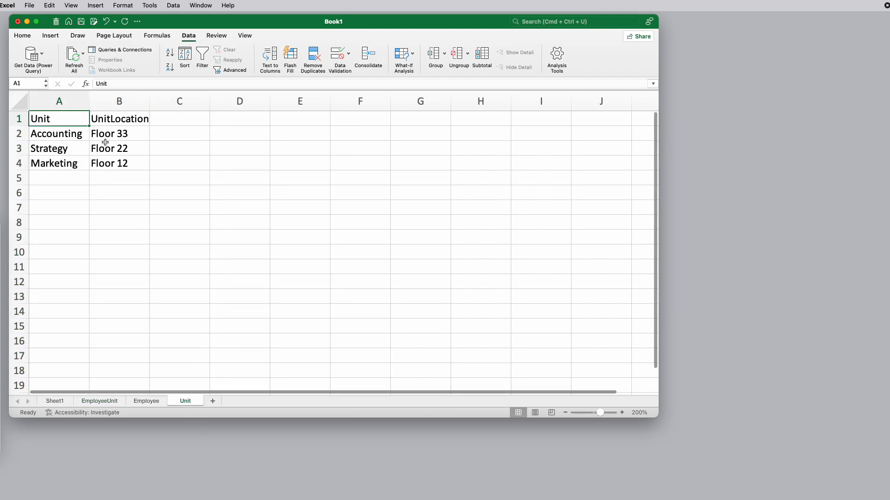
left_click(100, 401)
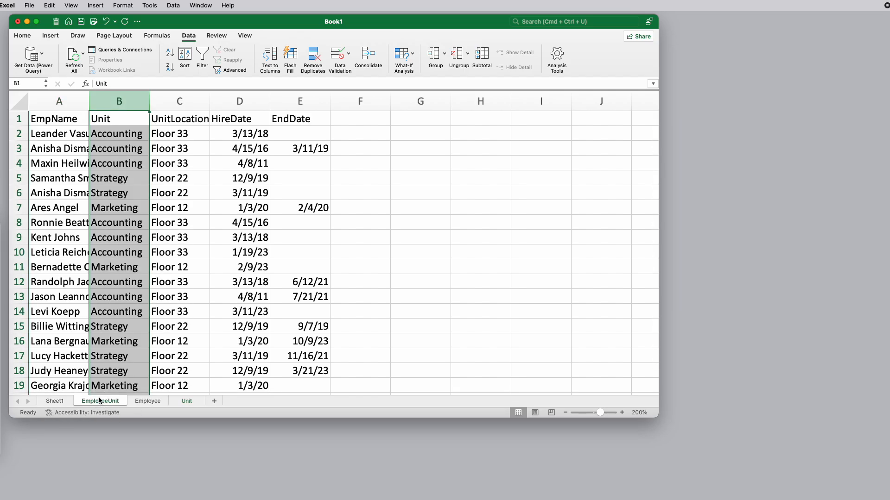
right_click(180, 98)
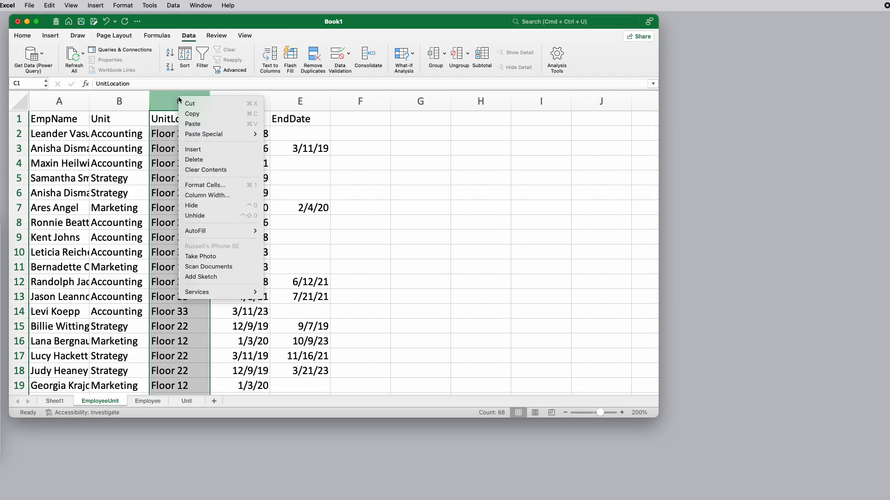
left_click(199, 161)
left_click(191, 312)
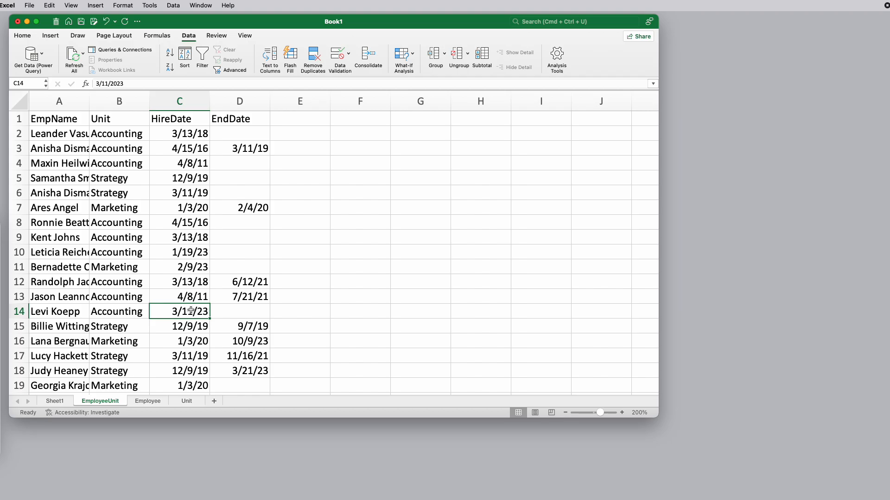
double_click(89, 103)
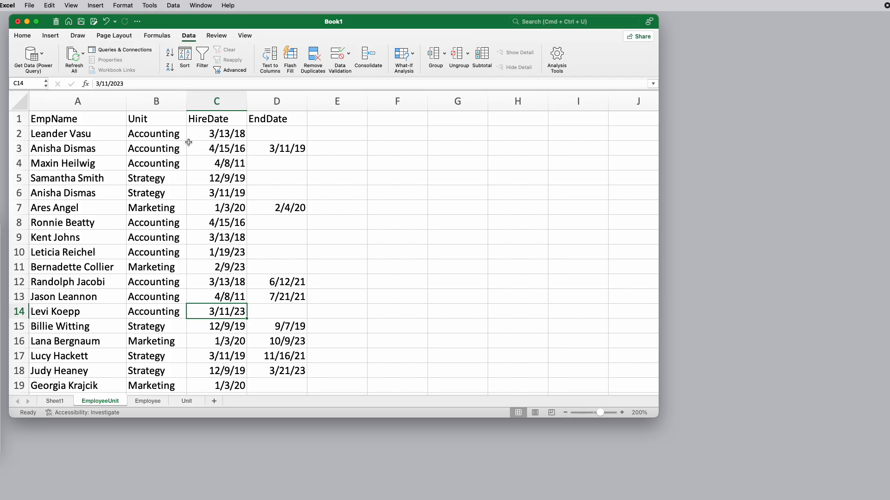
left_click(158, 136)
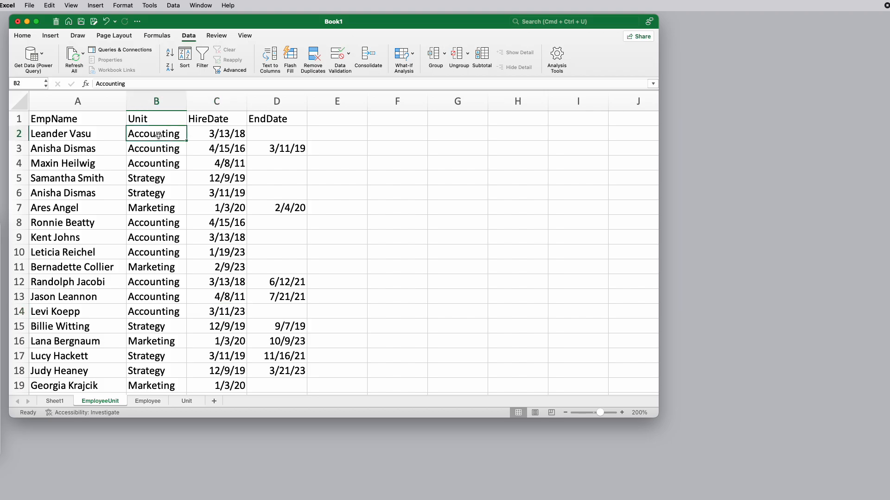
Insert a column before UnitLocation on the Unit sheet and give it the header UnitID
left_click(187, 401)
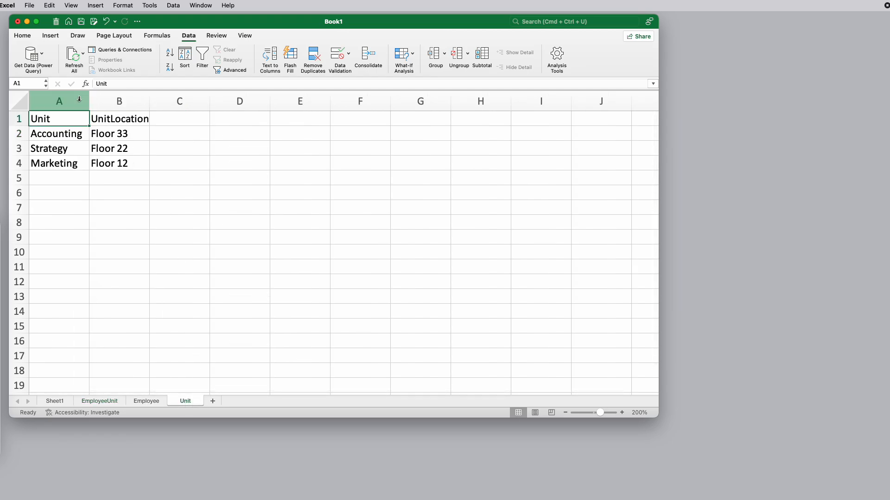
left_click(104, 97)
right_click(103, 99)
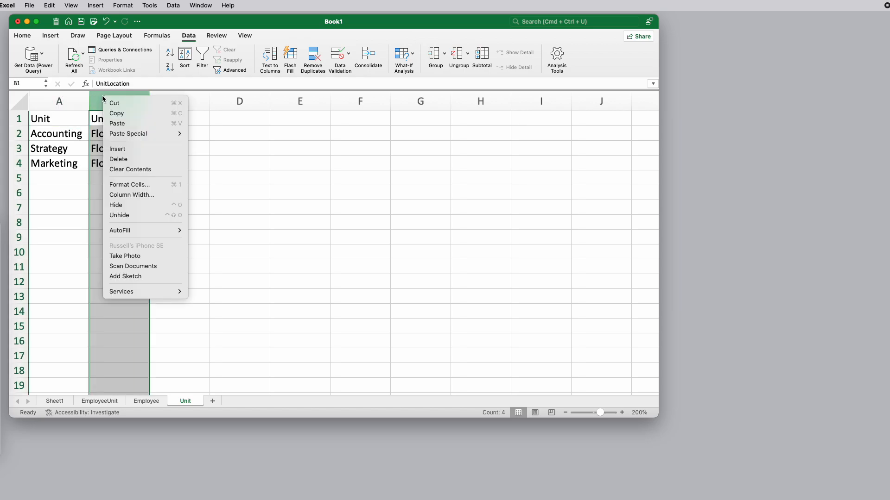
left_click(132, 149)
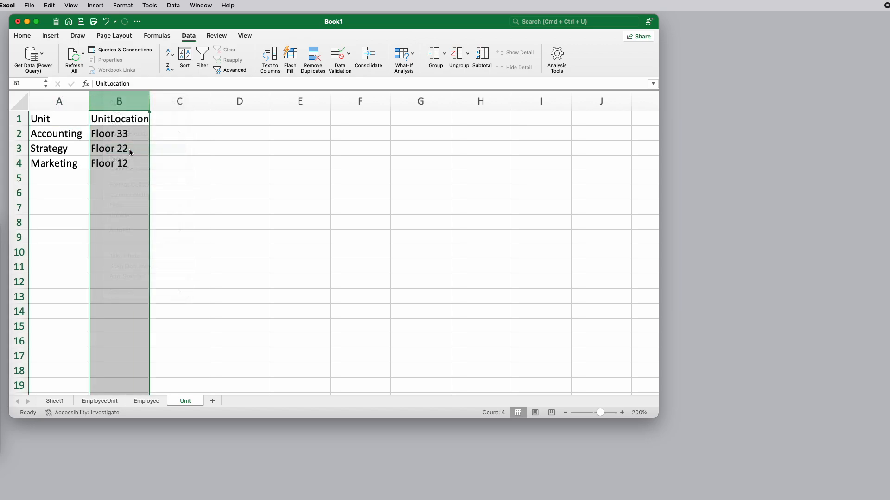
left_click(107, 117)
type("U")
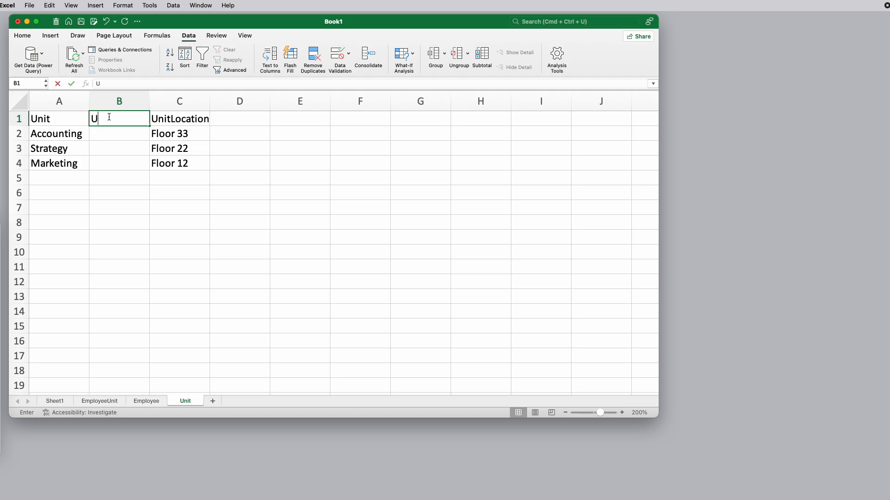
type("nitID")
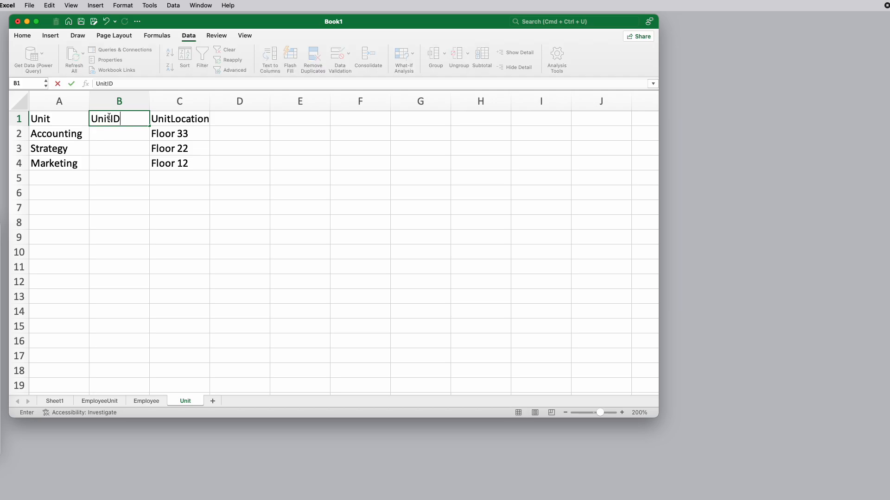
key("Return")
Number the Accounting, Strategy and Marketing units 1, 2 and 3 in the UnitID column
type("1")
key("Return")
type("2")
key("Return")
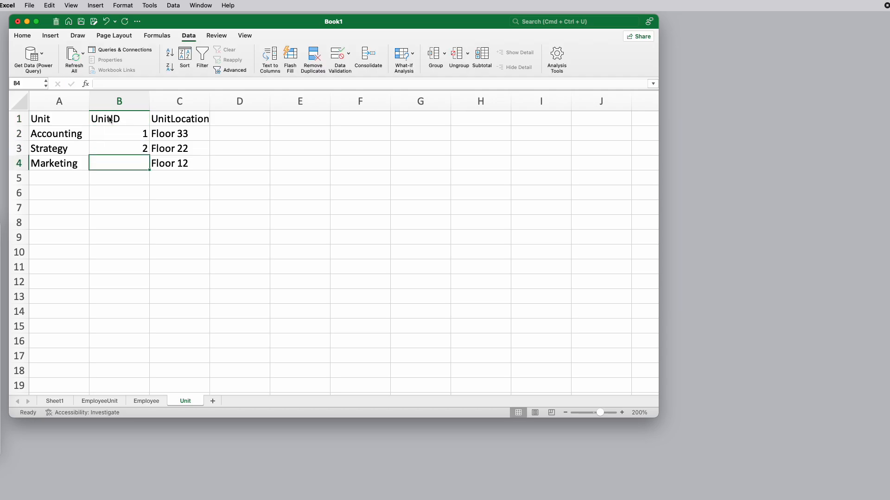
type("3")
key("Return")
key("Up")
Insert a column before BirthDate on the Employee sheet and give it the header EmpID
left_click(147, 402)
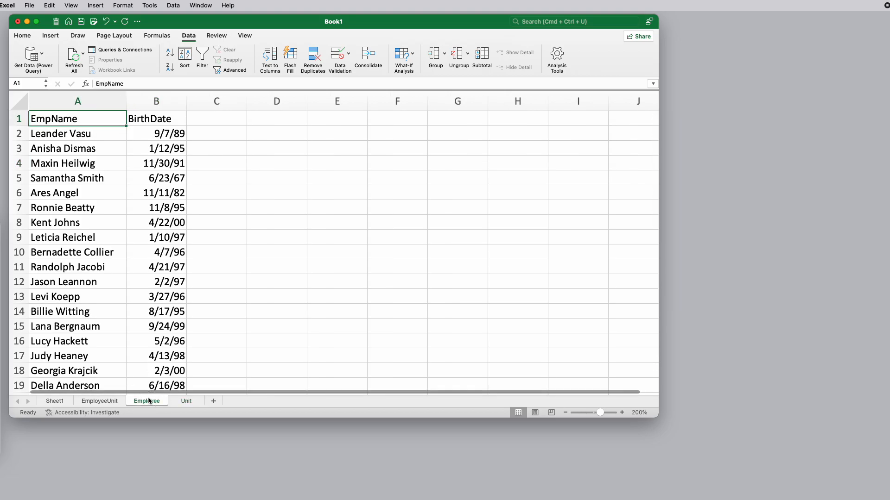
right_click(148, 98)
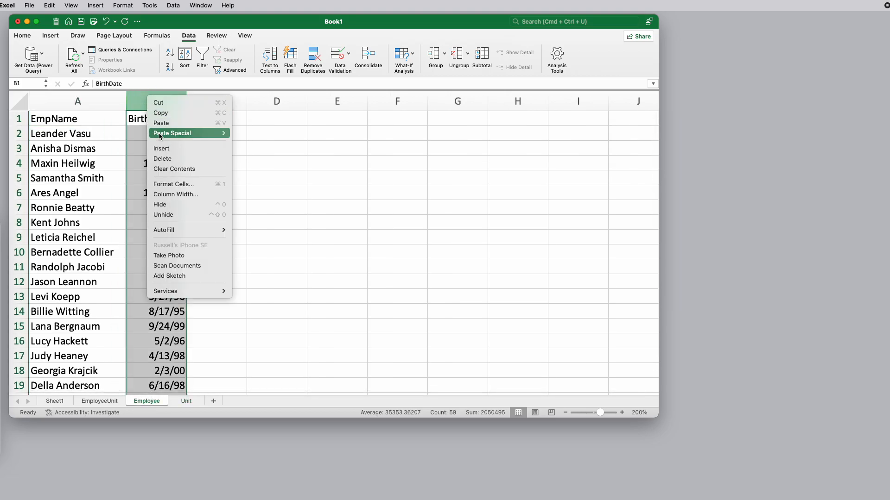
left_click(162, 148)
left_click(146, 121)
type("EmpID")
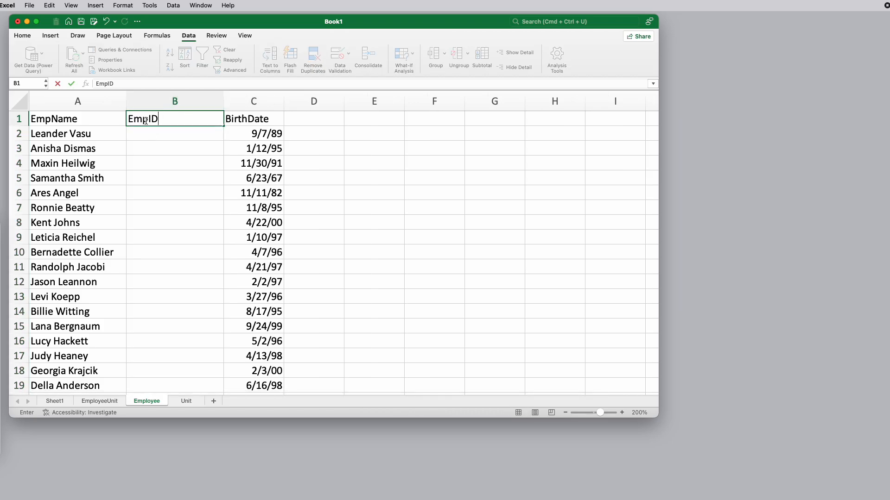
key("Return")
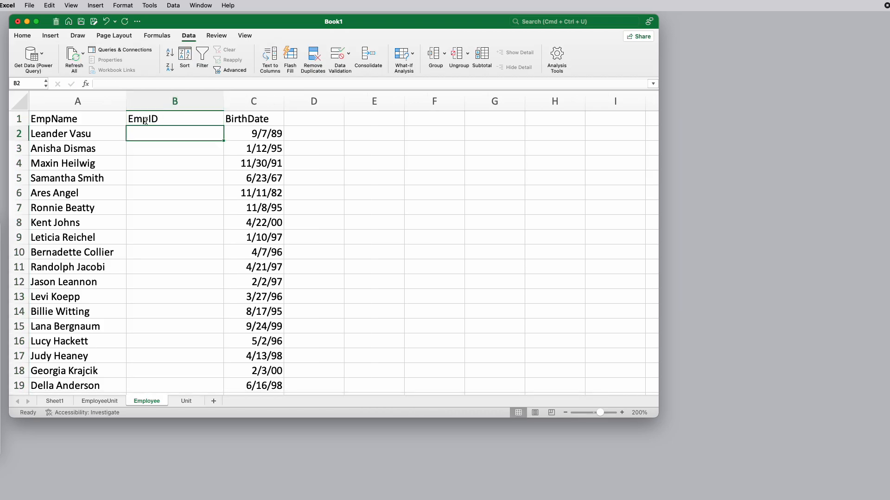
Number the employees in the EmpID column by entering 1 and 2 and filling the series down to the last row
type("1")
key("Return")
type("2")
key("Return")
key("Up")
key("Up")
key("shift+Down")
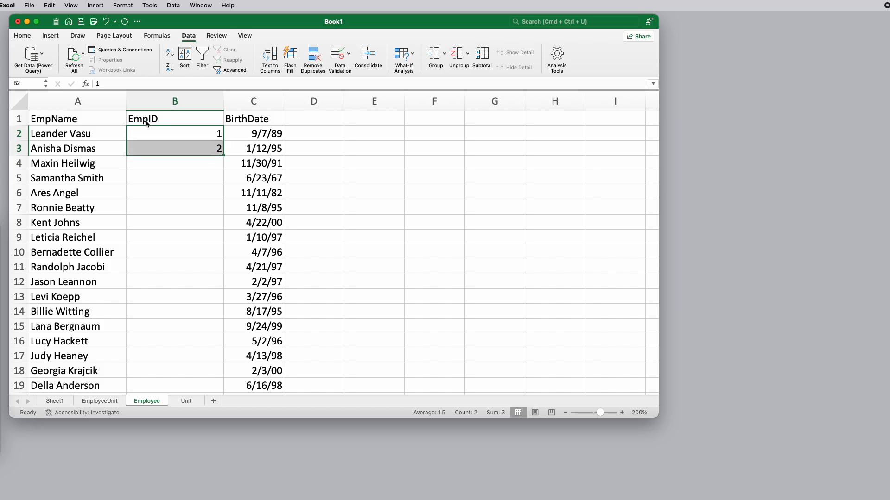
double_click(224, 156)
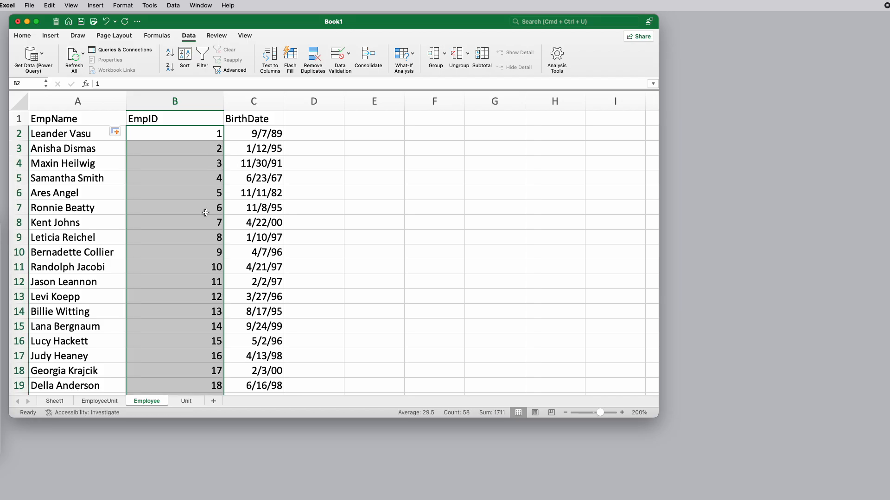
scroll(204, 211, "down", 5)
scroll(204, 211, "down", 10)
scroll(202, 205, "up", 4)
scroll(202, 205, "up", 9)
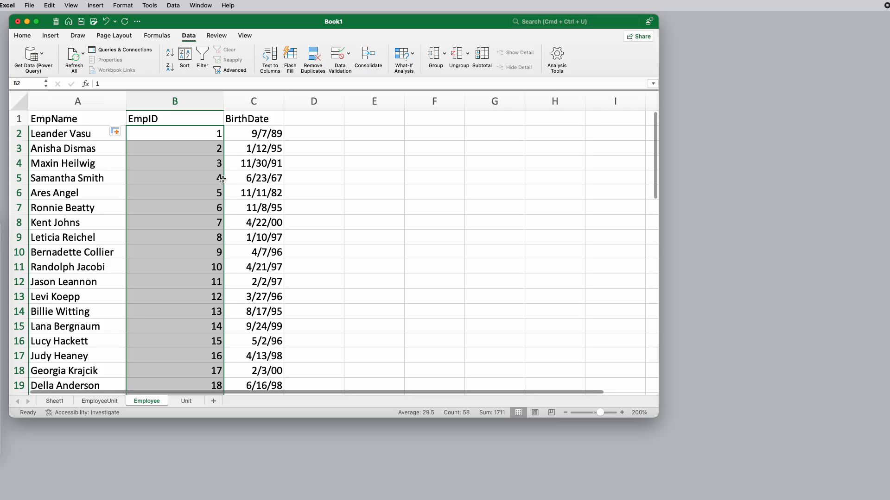
left_click(217, 133)
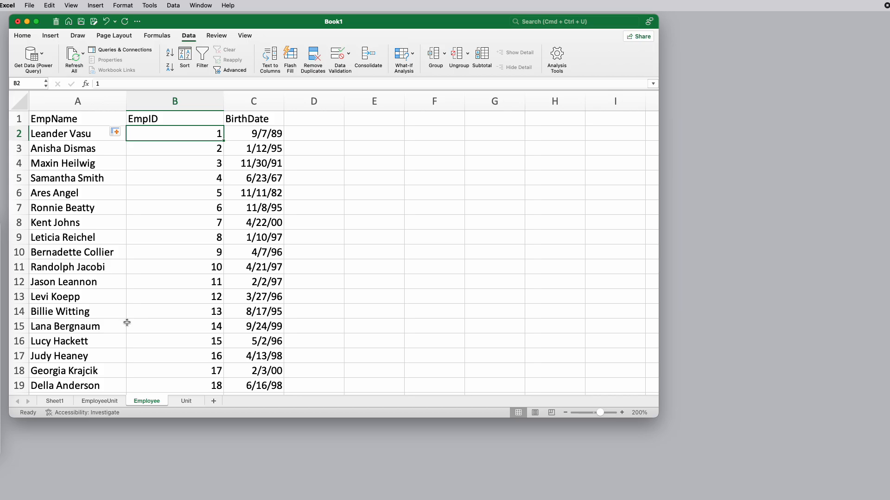
Insert a blank column before Unit and another before HireDate on the EmployeeUnit sheet
left_click(108, 401)
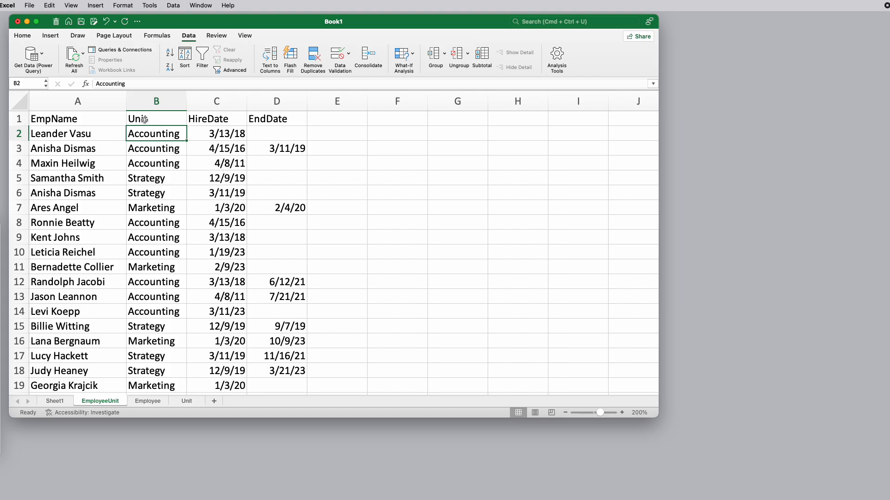
right_click(133, 98)
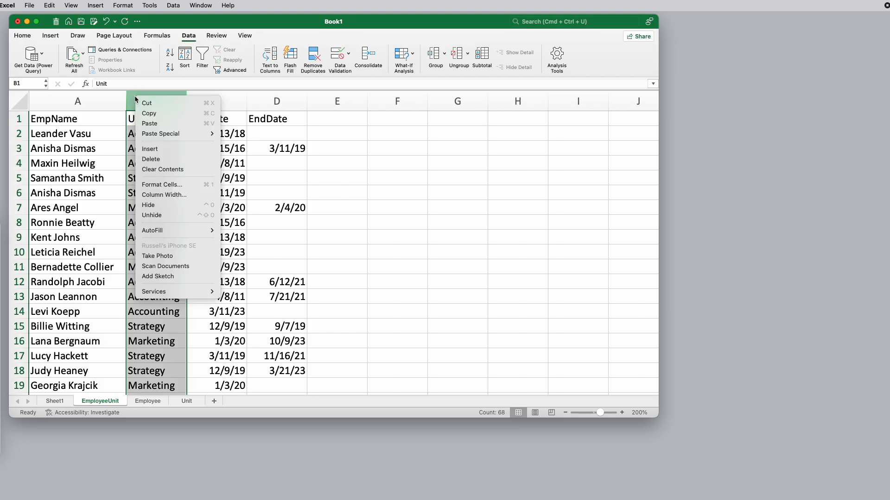
left_click(152, 149)
right_click(292, 99)
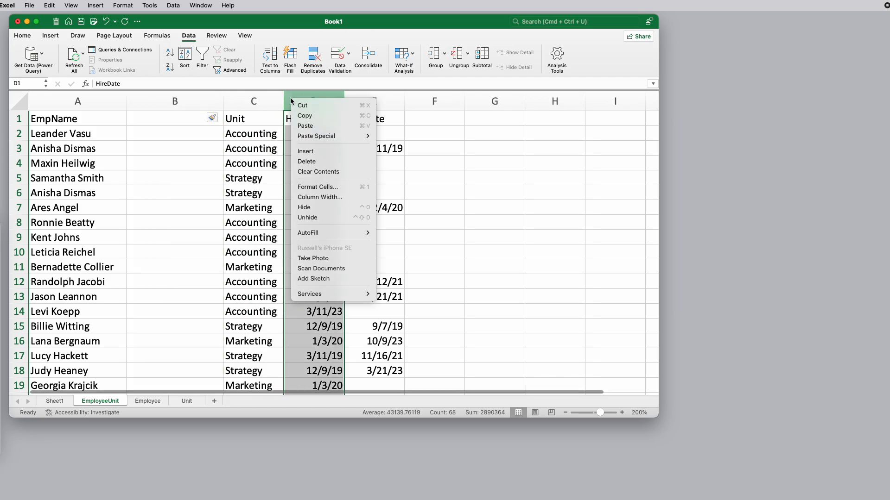
left_click(312, 154)
Enter the header EmpID above the blank column after EmpName and UnitID above the one after Unit
left_click(170, 120)
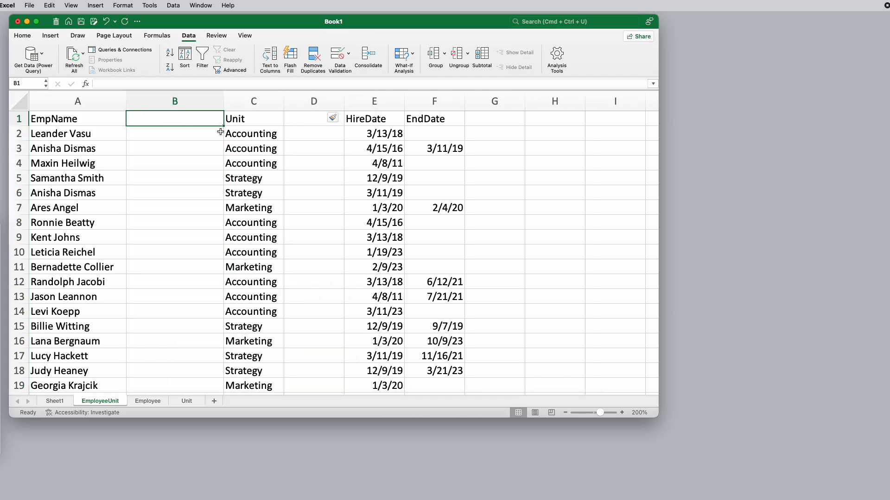
type("EmpID")
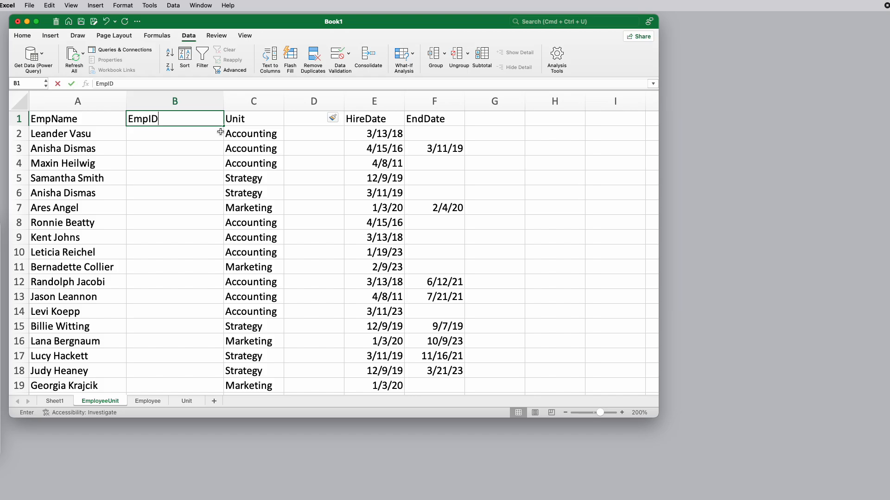
key("Tab")
key("Tab")
type("Unit")
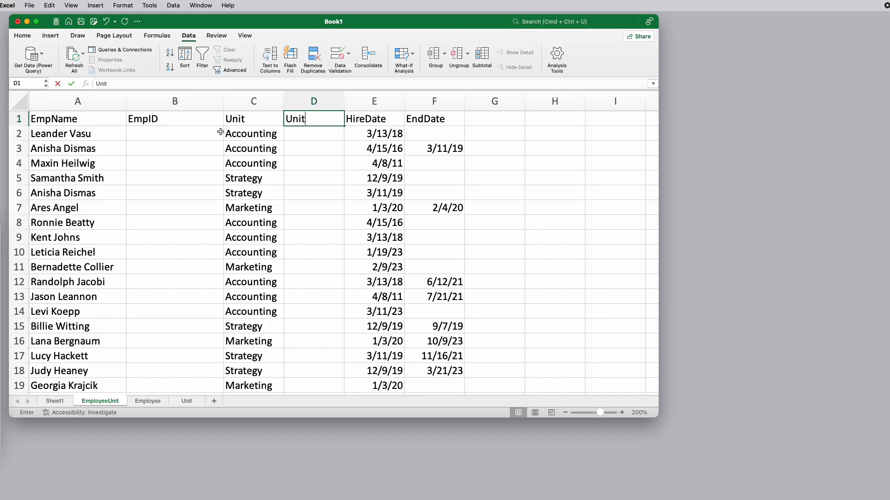
type("ID")
key("Return")
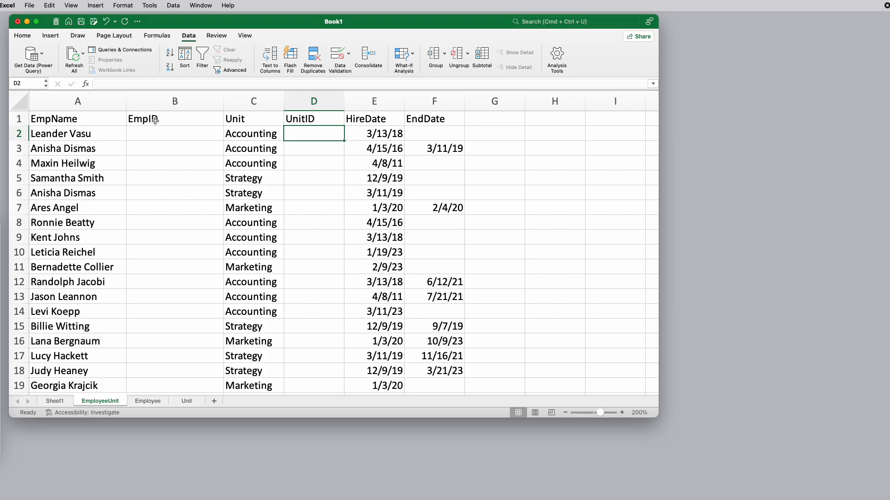
Check the ID columns on the Employee and Unit sheets, and start a VLOOKUP in EmployeeUnit cell B2 with A2 as lookup value
left_click(157, 403)
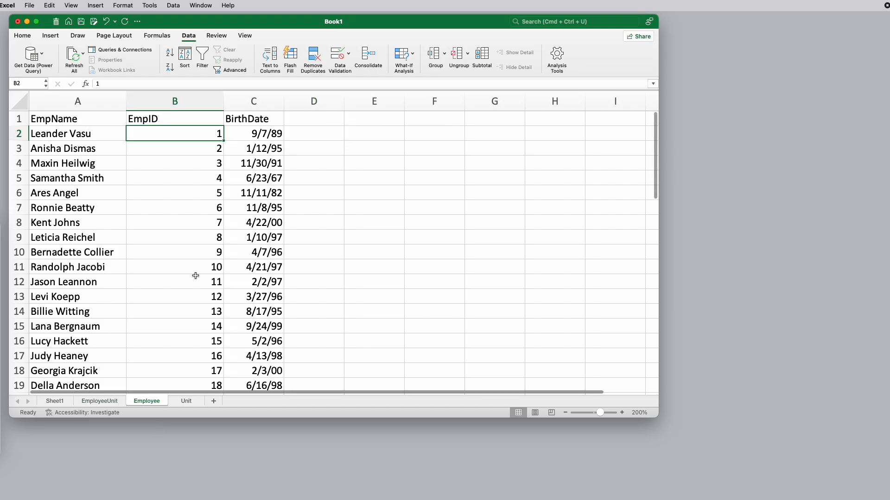
left_click(187, 402)
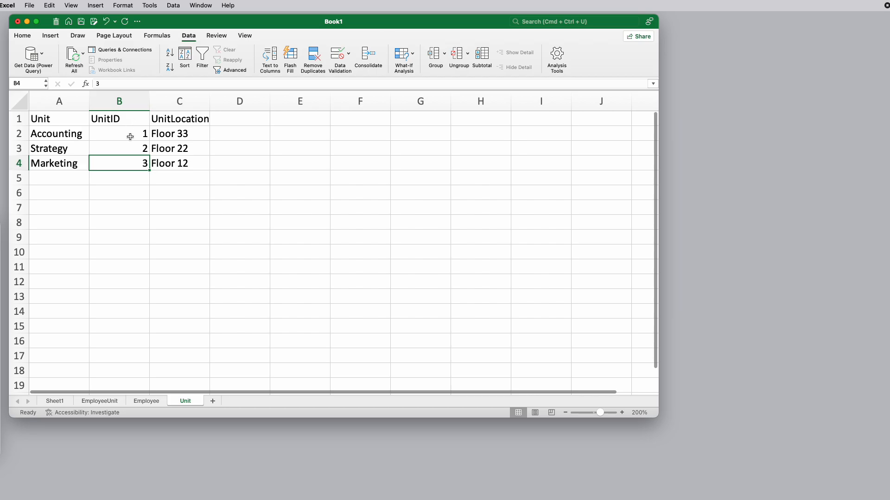
left_click(100, 401)
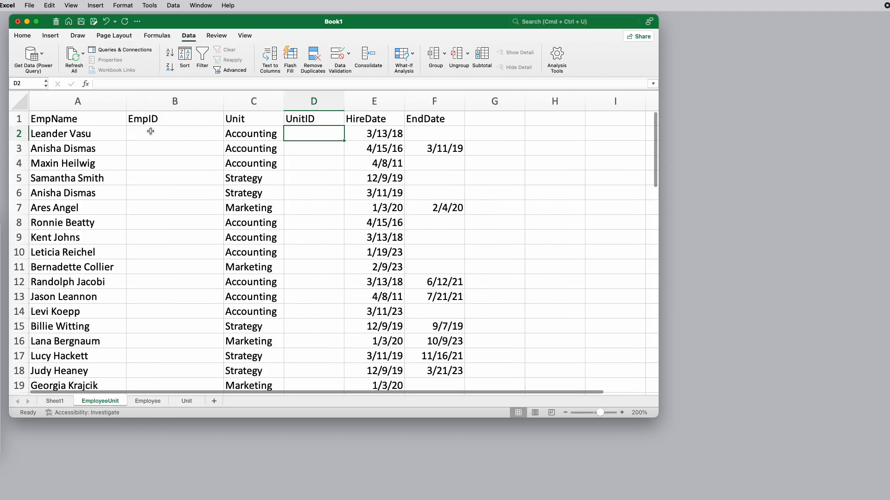
left_click(175, 134)
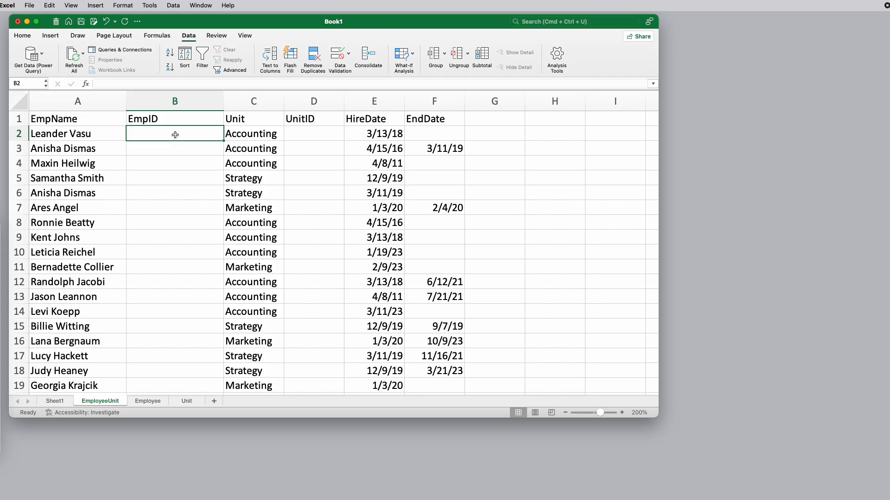
type("=")
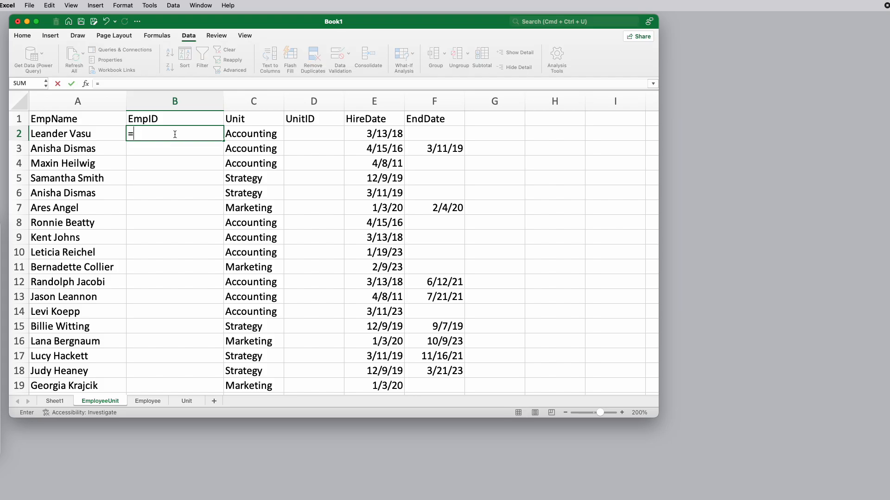
type("vloo")
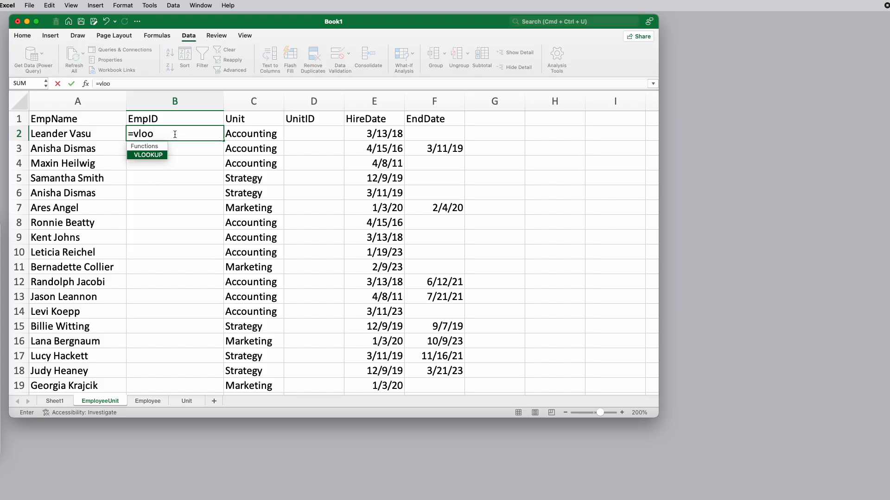
double_click(159, 156)
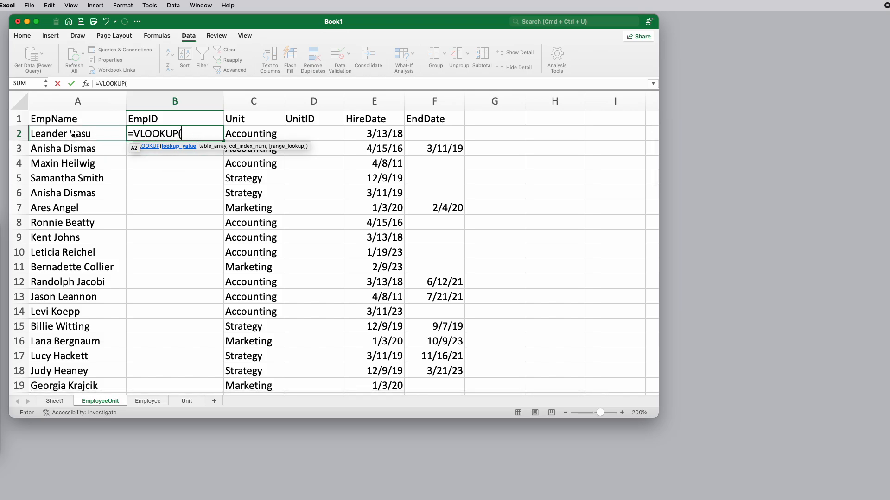
left_click(54, 133)
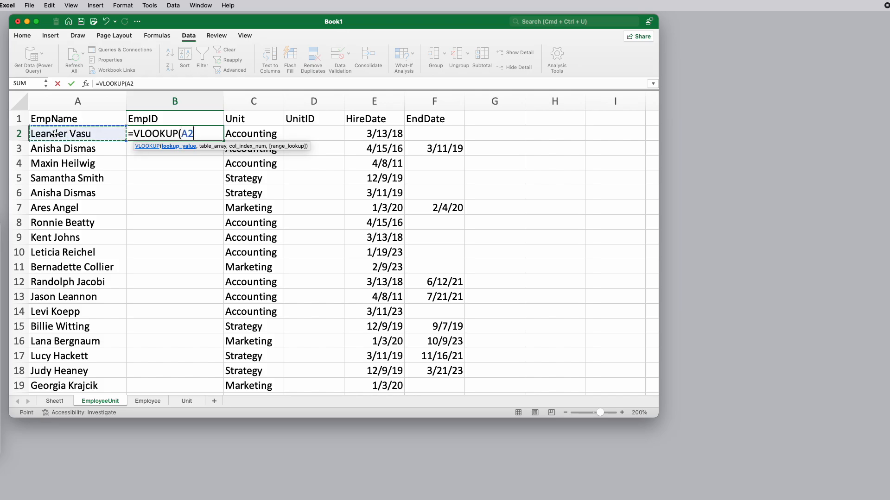
type(",")
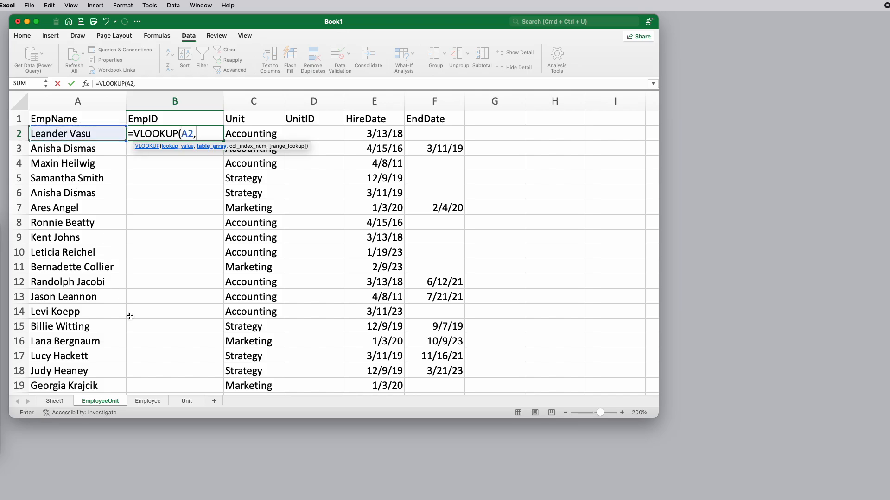
Complete the EmpID lookup with the Employee sheet's columns A:B as table, column index 2 and FALSE for an exact match
left_click(155, 402)
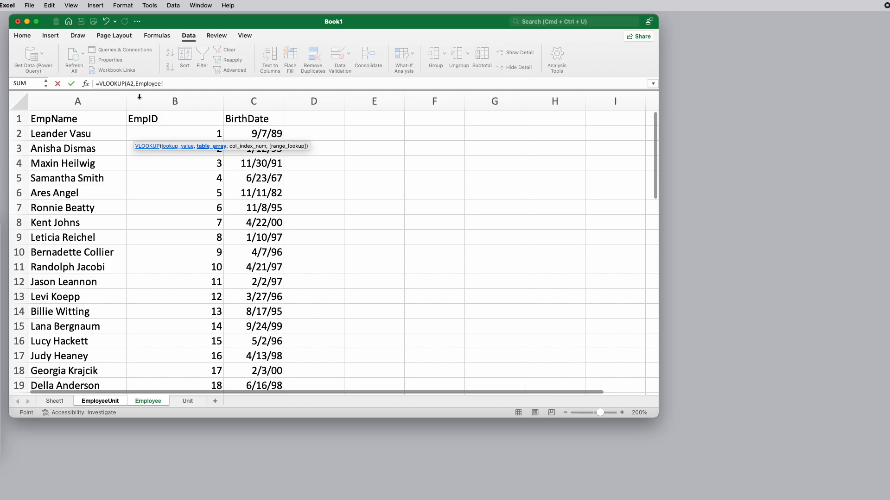
left_click(119, 95)
left_click_drag(120, 95, 176, 99)
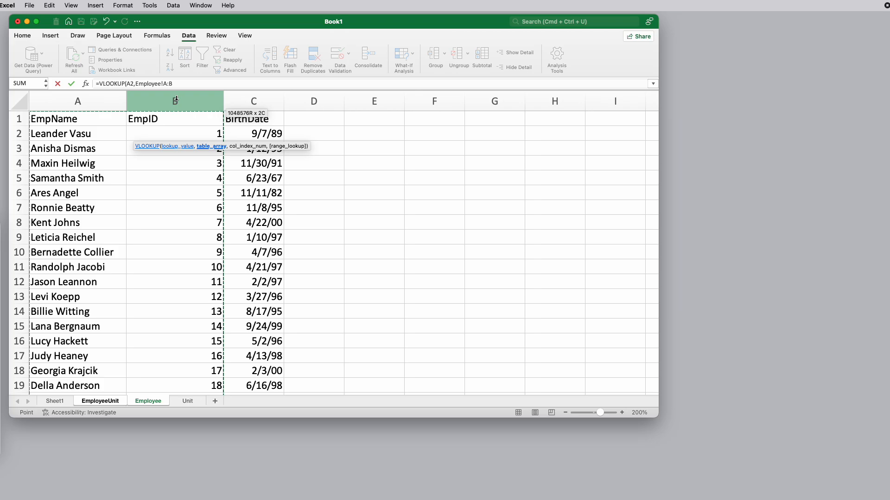
type(",2")
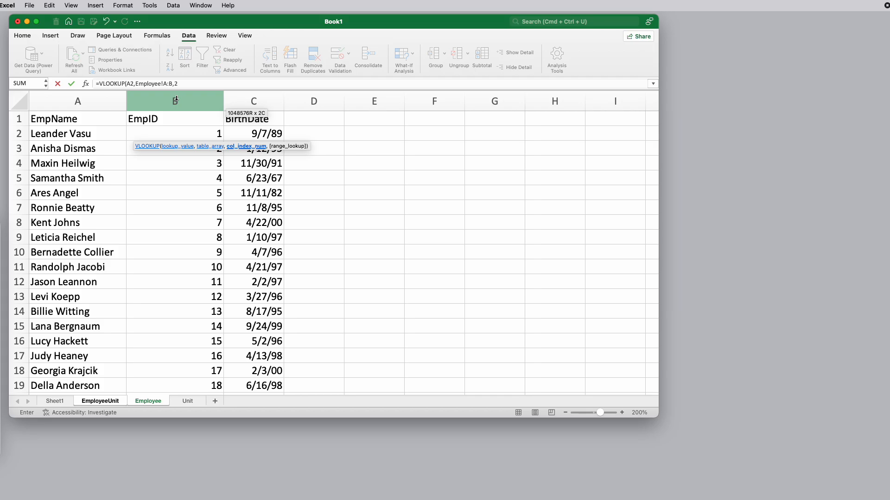
type(",")
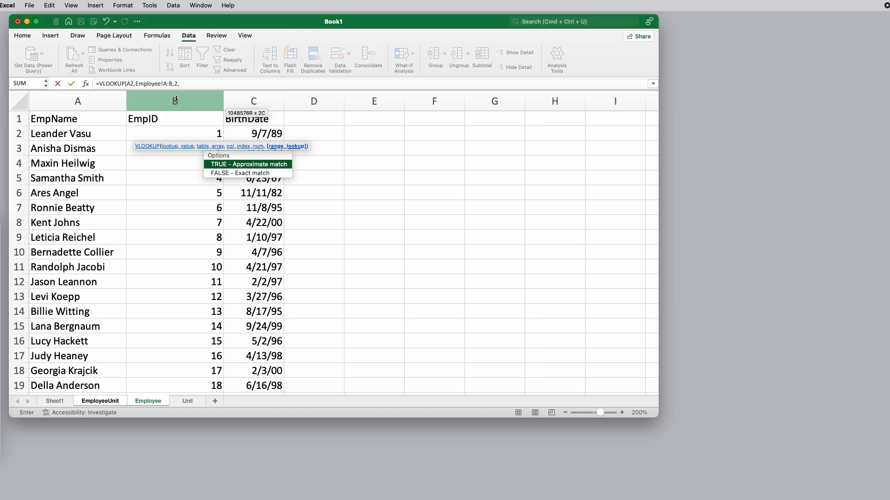
double_click(221, 173)
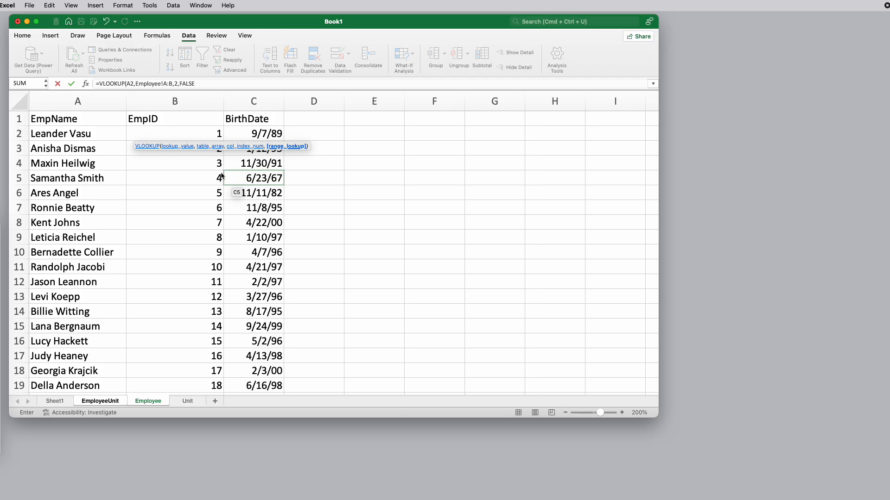
type(")")
key("Return")
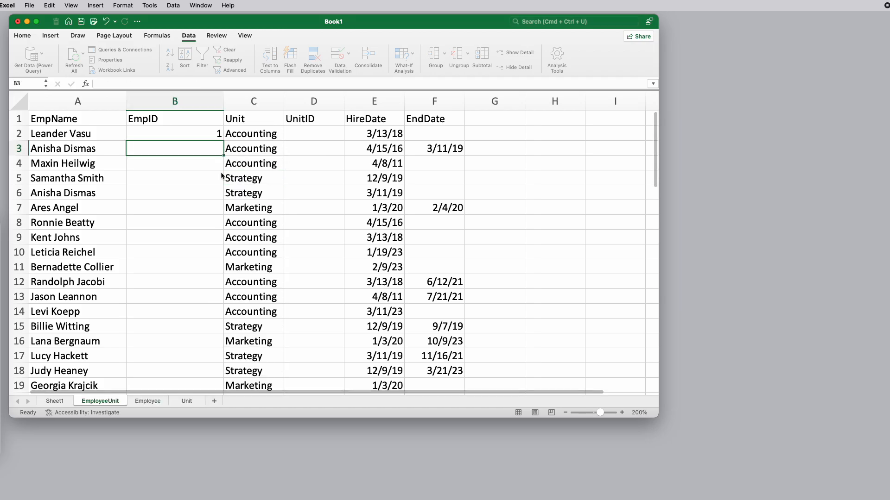
Widen the EmpID column on the EmployeeUnit sheet enough to show the whole lookup formula inside its cell
left_click(210, 84)
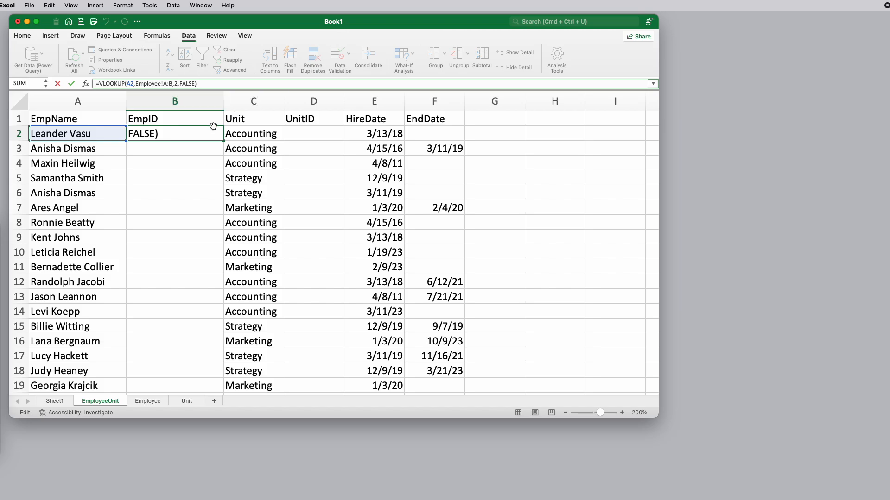
left_click(199, 148)
left_click_drag(224, 96, 299, 96)
left_click(200, 134)
left_click(208, 83)
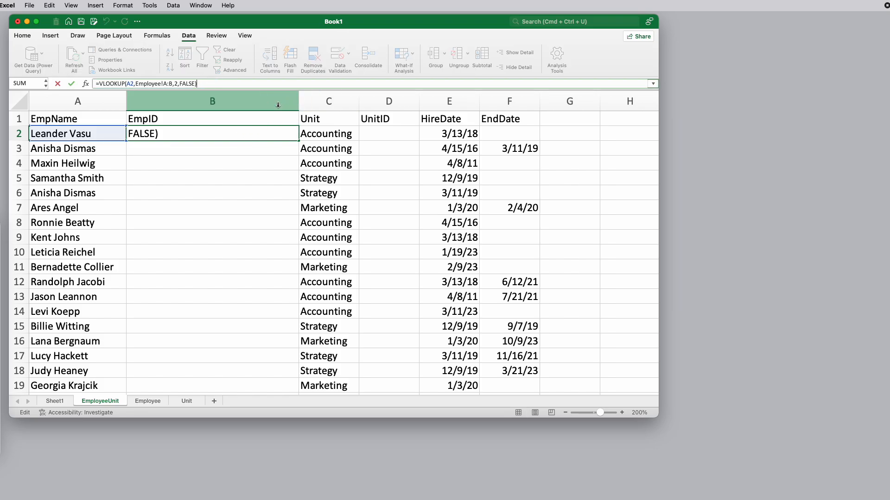
left_click(264, 135)
key("Return")
left_click(264, 134)
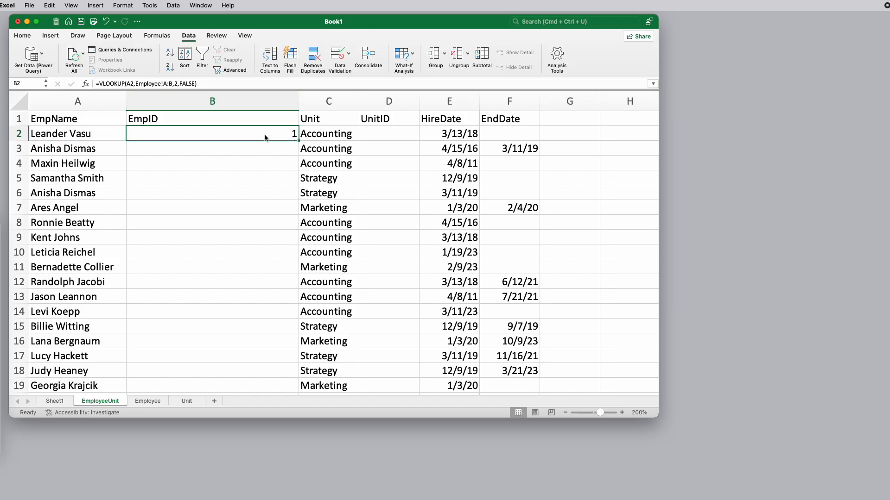
left_click_drag(298, 103, 365, 103)
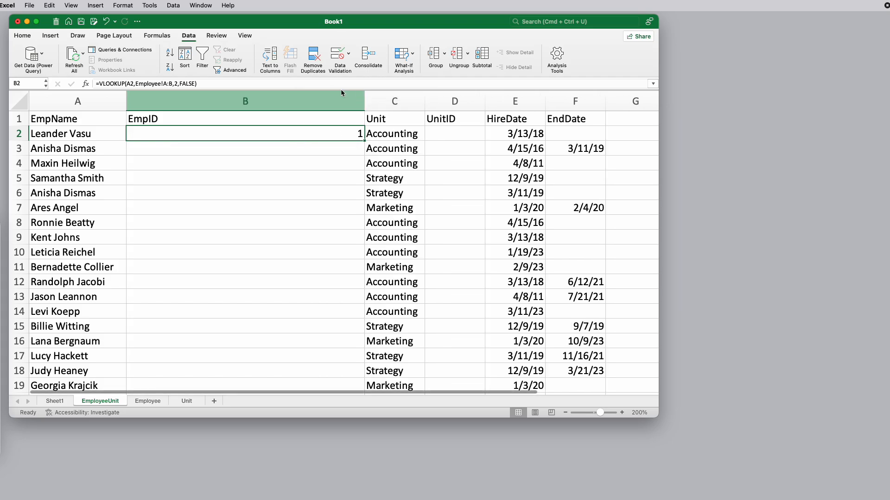
Review the EmpID lookup formula in B2 and fill it down to the last employee row
left_click(201, 84)
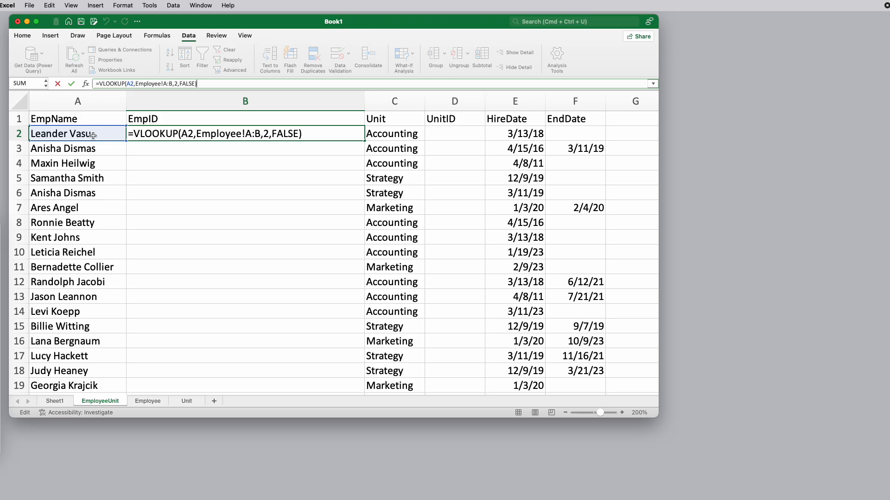
key("Return")
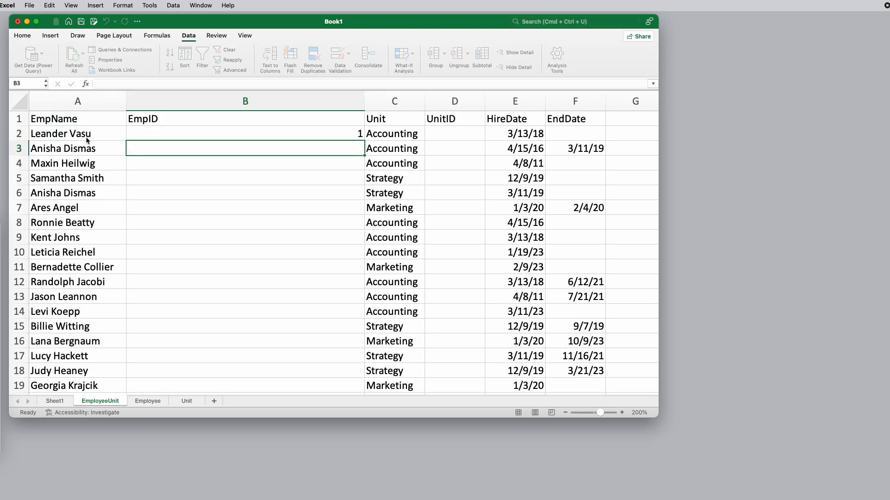
key("Up")
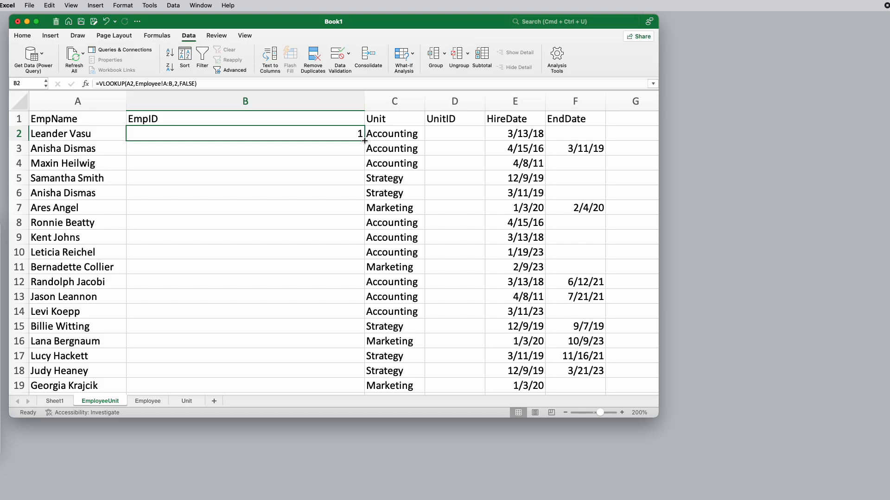
double_click(364, 141)
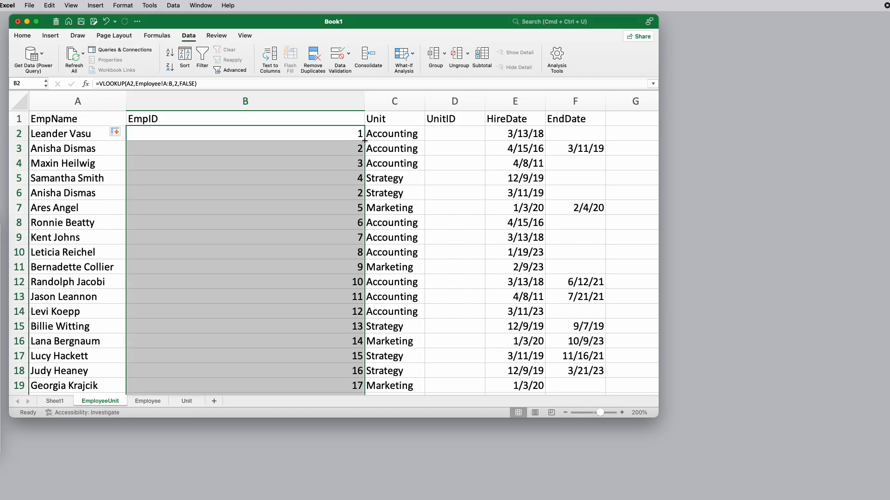
Compare the EmpIDs in rows 3 and 6 for the repeated employee name and look through the rest of the filled column
left_click(314, 195)
left_click(71, 148)
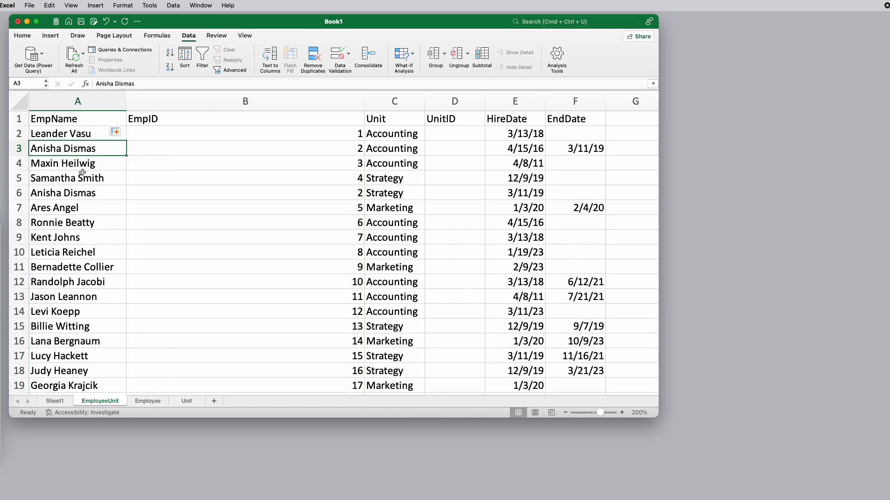
left_click(77, 192)
left_click(355, 150)
left_click(352, 195)
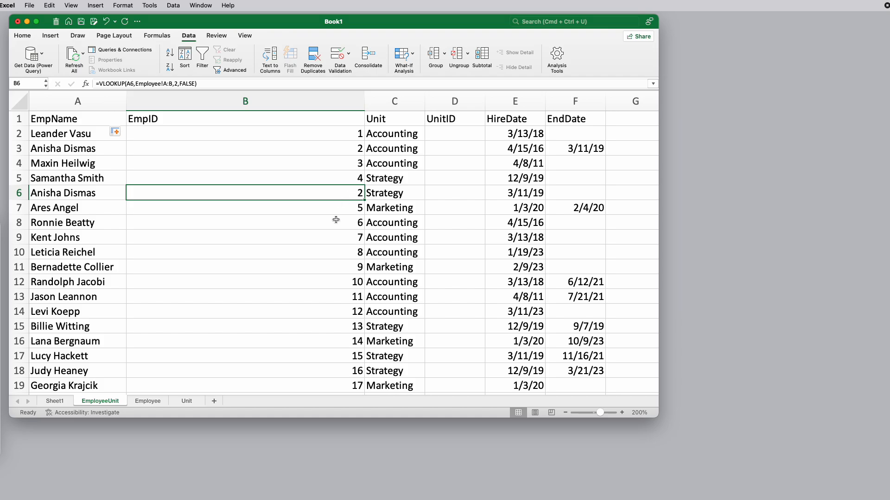
scroll(336, 220, "down", 15)
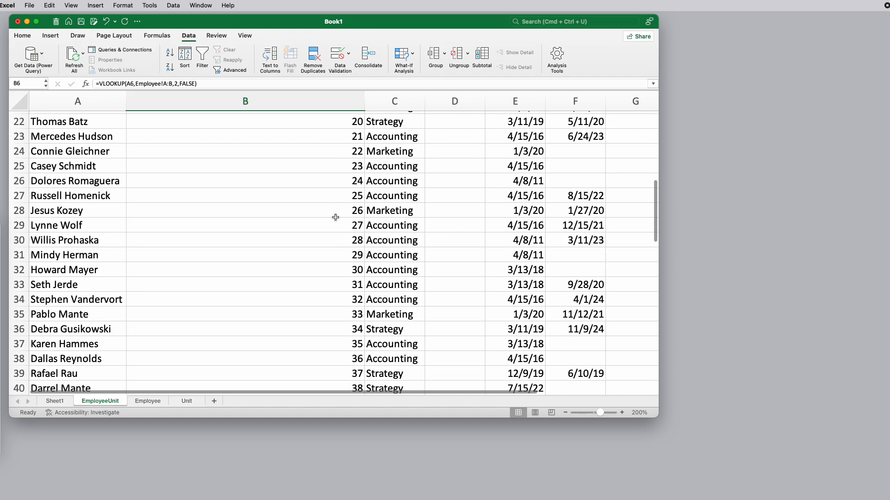
scroll(335, 217, "up", 15)
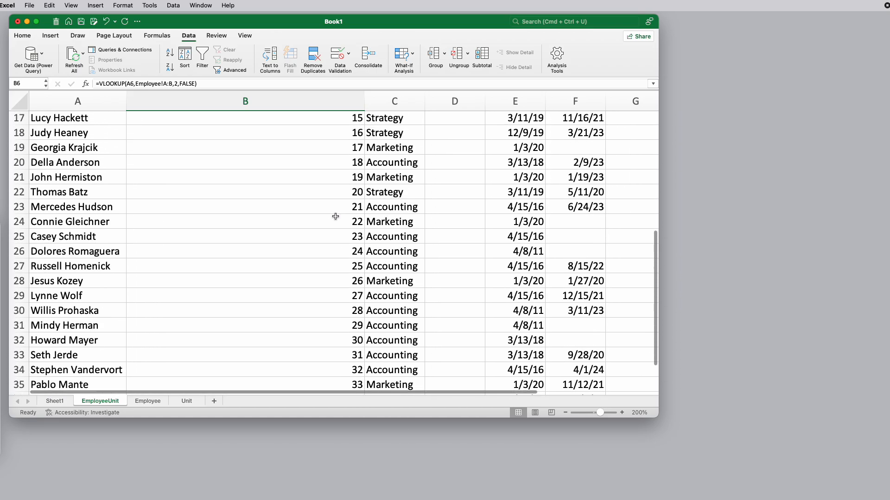
scroll(336, 217, "down", 1)
scroll(334, 195, "up", 1)
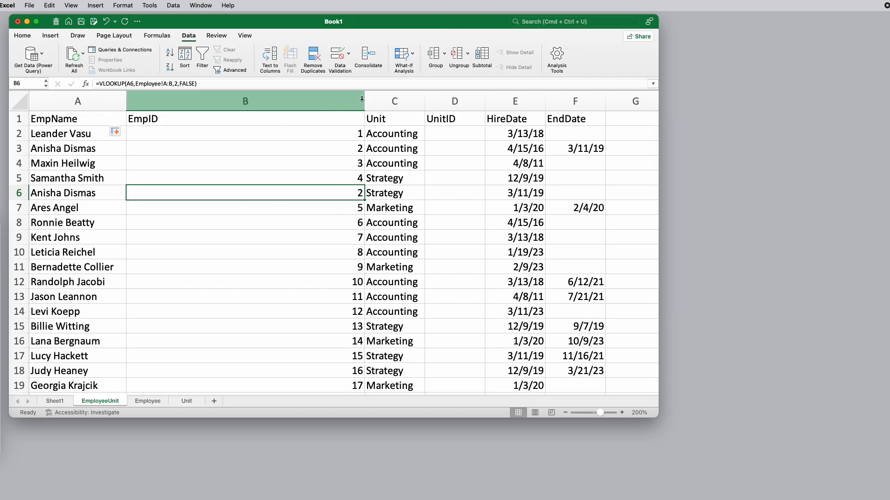
Narrow the EmpID column to fit its header and widen the UnitID column to make room for a lookup formula
left_click_drag(364, 99, 165, 105)
left_click_drag(285, 99, 478, 97)
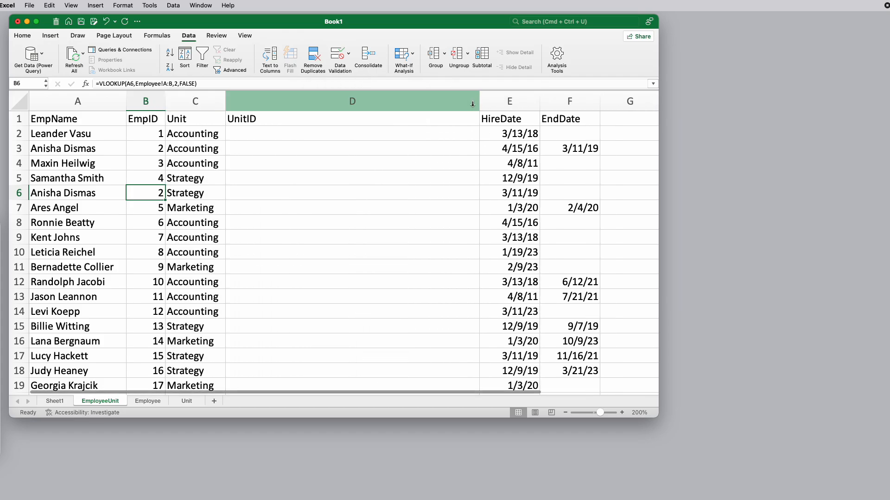
Enter =VLOOKUP(C2,Unit!A:B,2,FALSE) in D2 of the EmployeeUnit sheet to look up the first employee's UnitID
left_click(258, 134)
type("=")
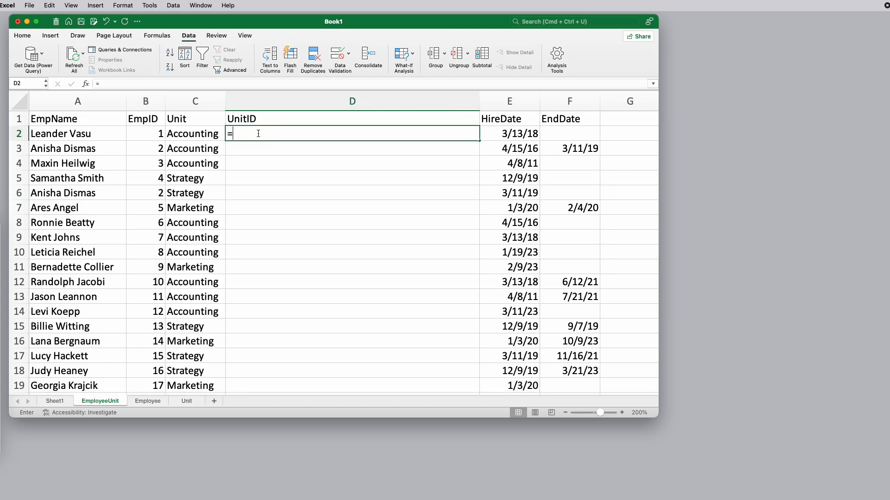
type("vlook")
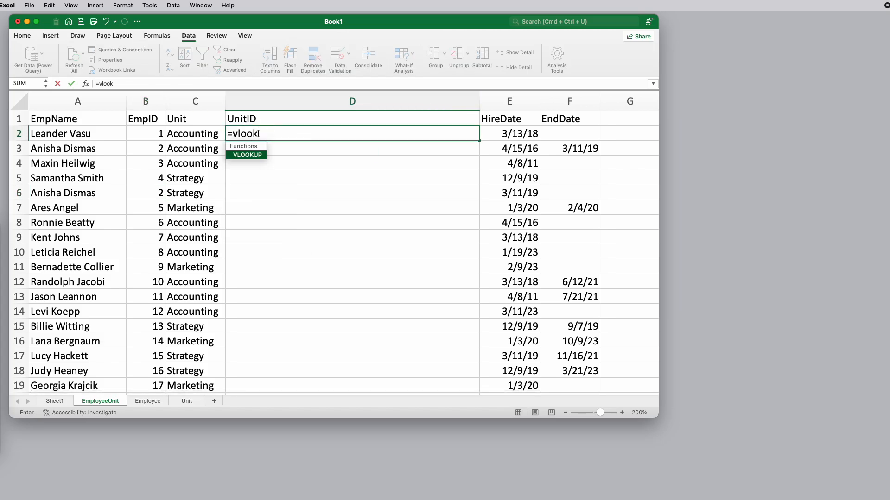
type("up(")
left_click(192, 135)
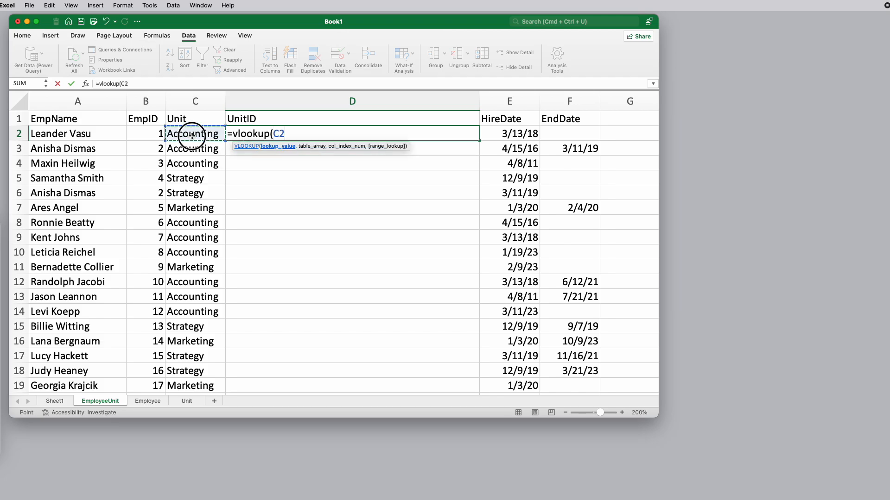
type(",")
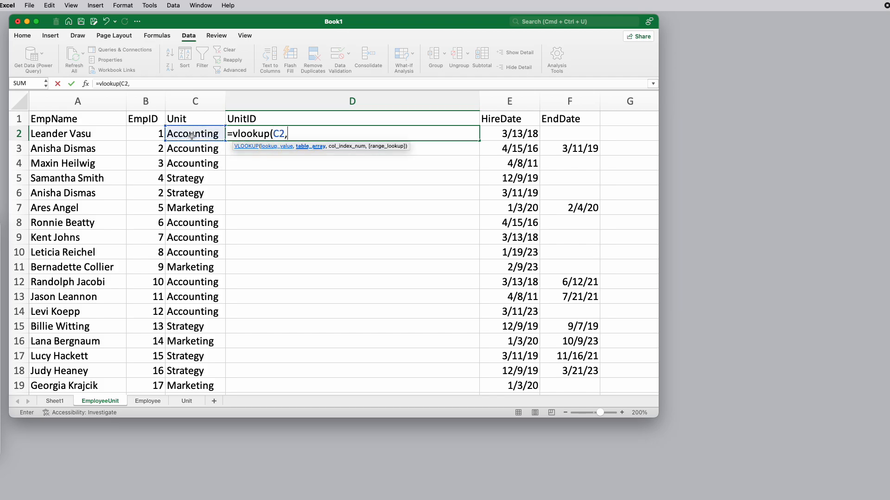
left_click(191, 399)
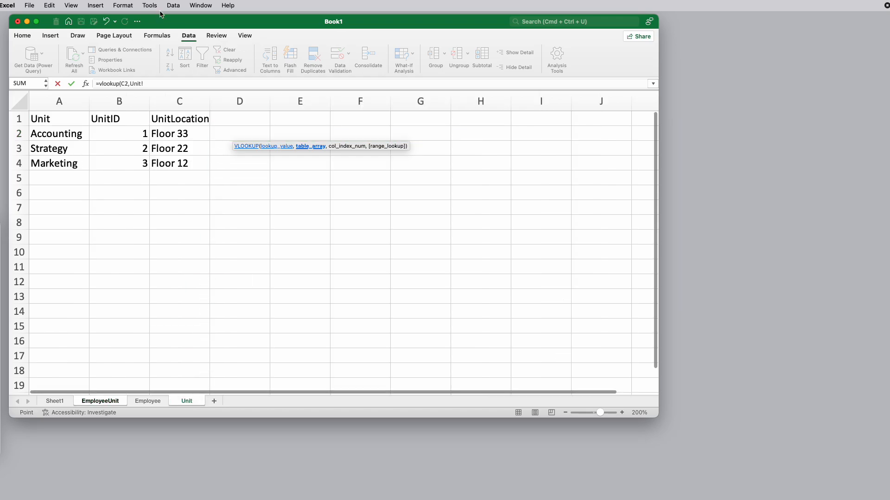
left_click_drag(68, 98, 119, 99)
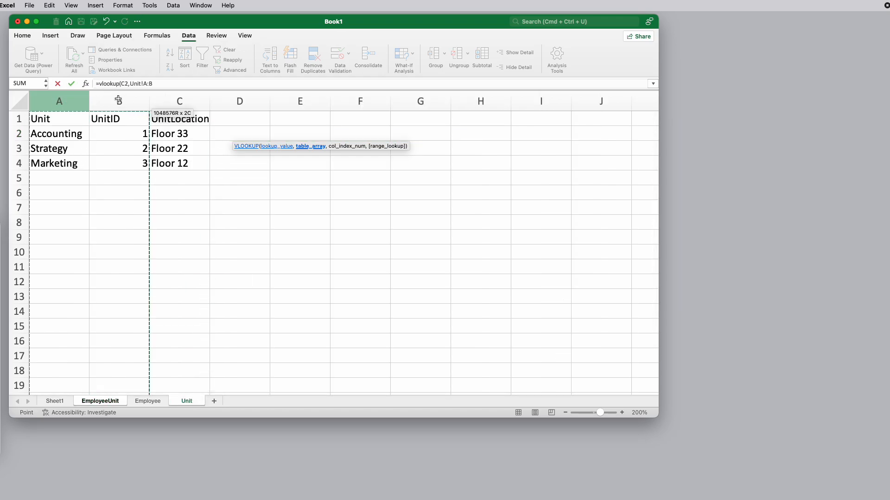
type(",")
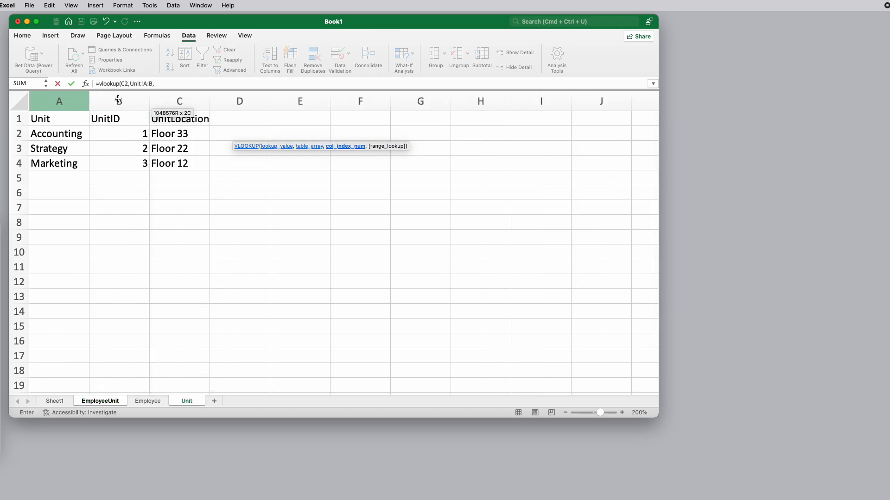
type("2,")
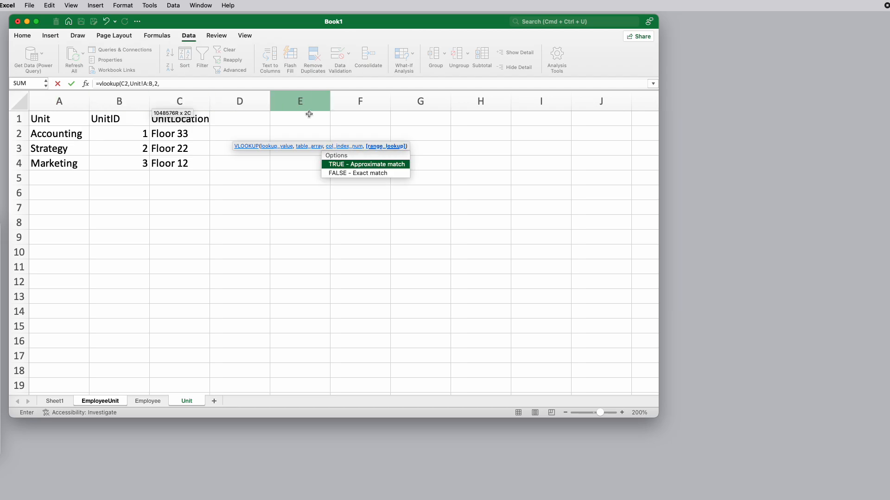
double_click(377, 173)
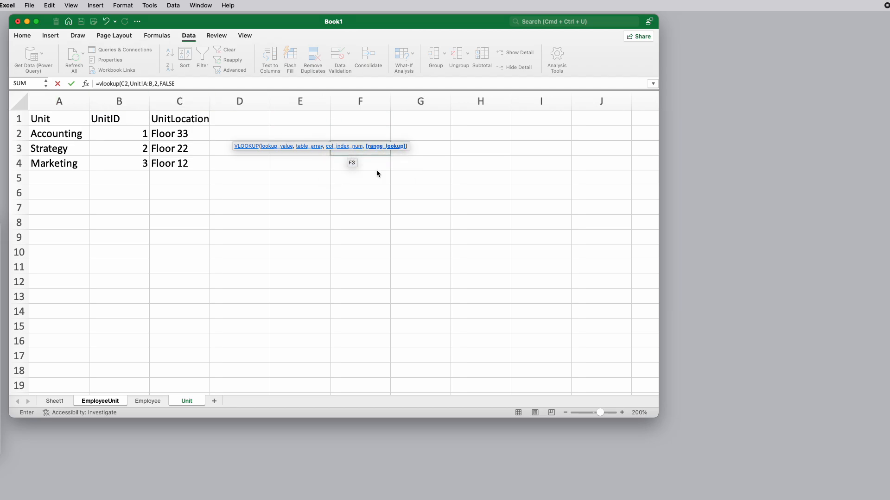
type(")")
key("Return")
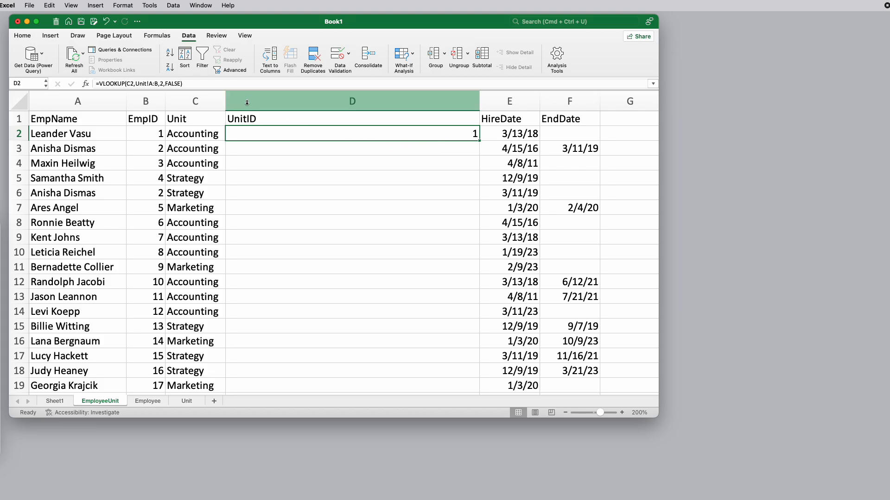
Review the UnitID lookup formula in D2, fill it down to the last employee row and narrow the column to fit its header
left_click(187, 84)
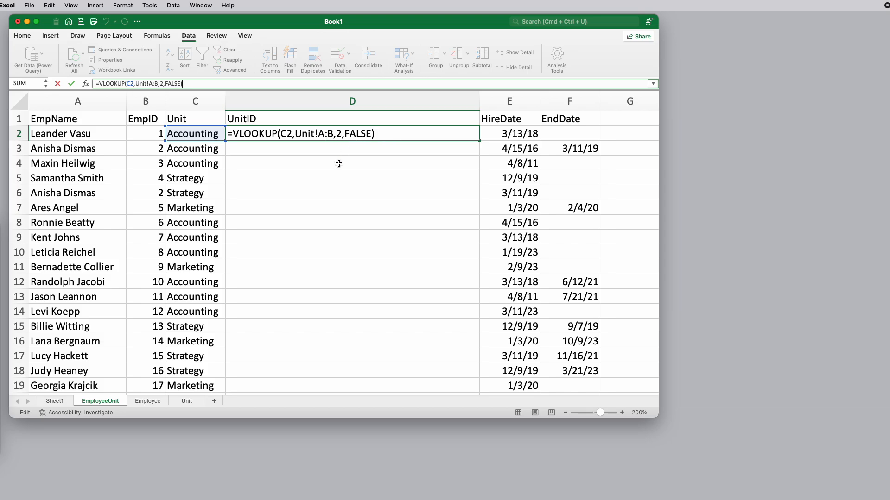
key("Return")
left_click(379, 134)
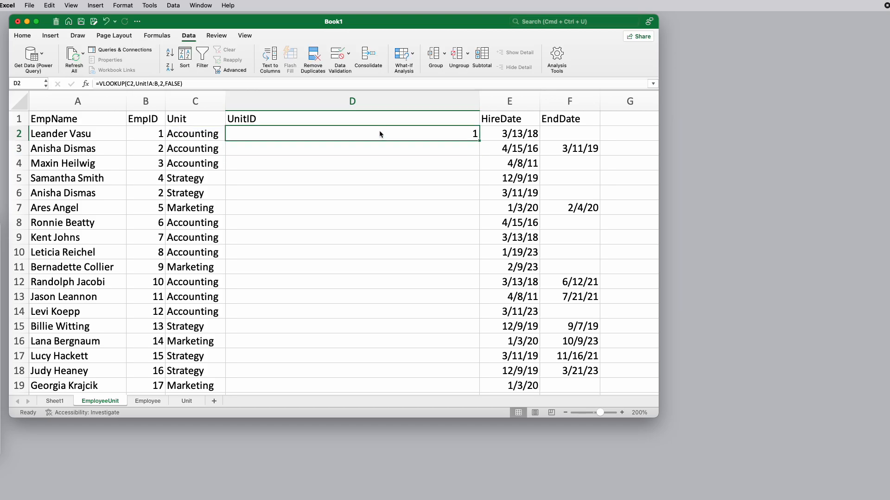
double_click(480, 142)
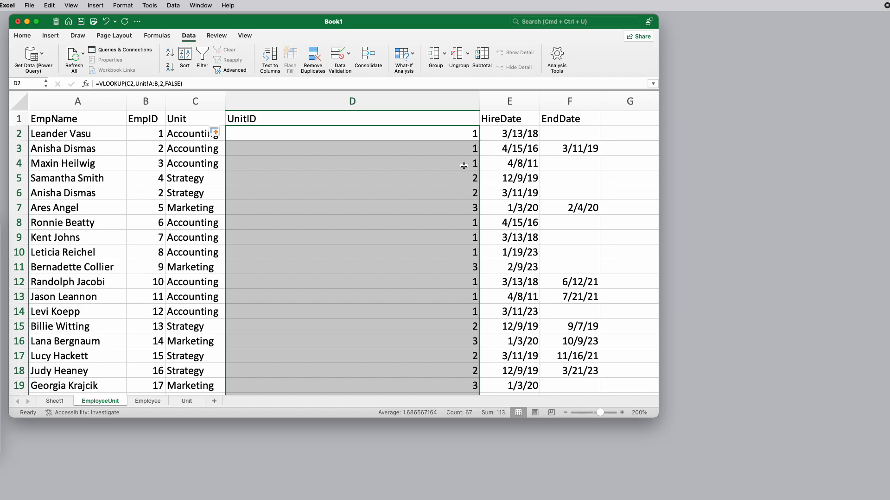
left_click_drag(479, 102, 271, 109)
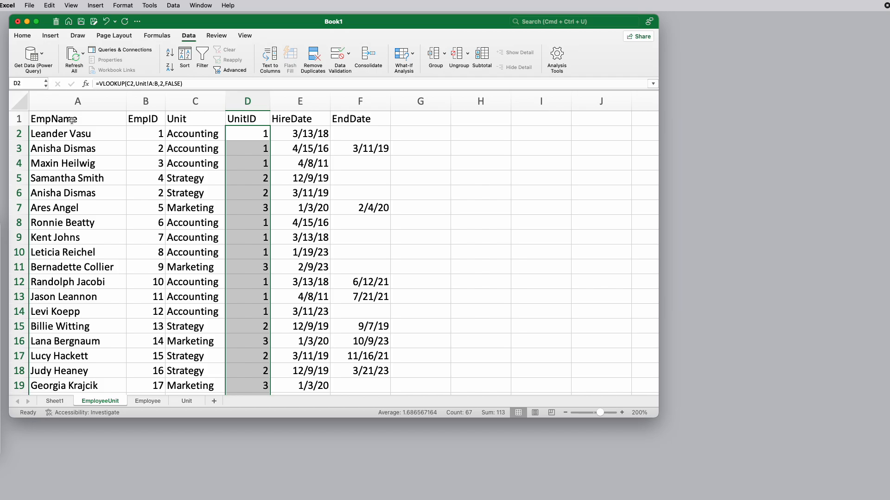
Try deleting the EmpName column while the EmpID formulas still refer to it, and undo the deletion
left_click(156, 134)
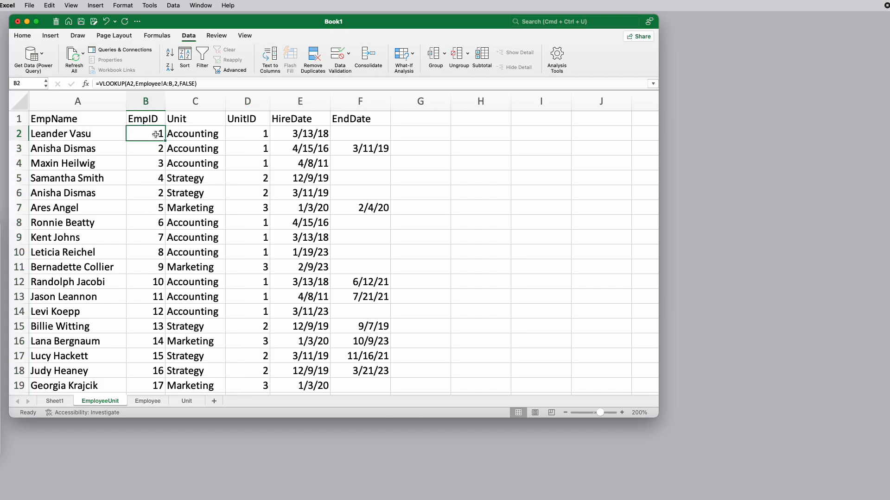
right_click(100, 103)
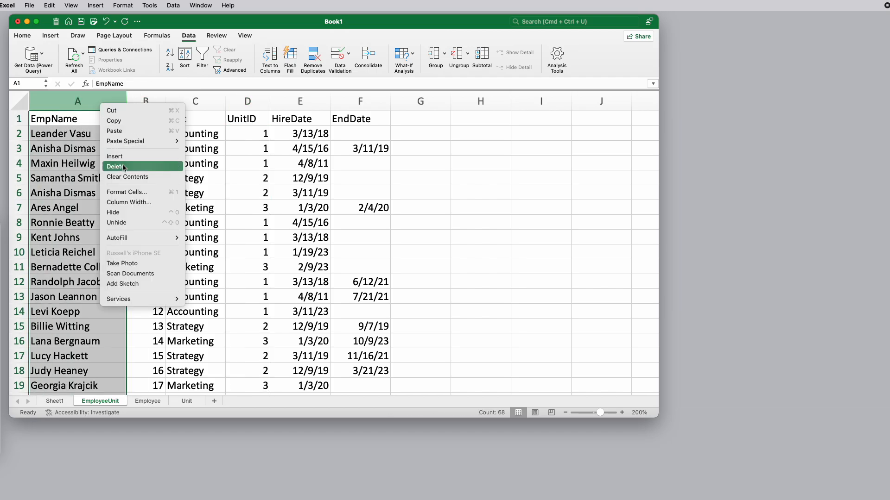
left_click(121, 166)
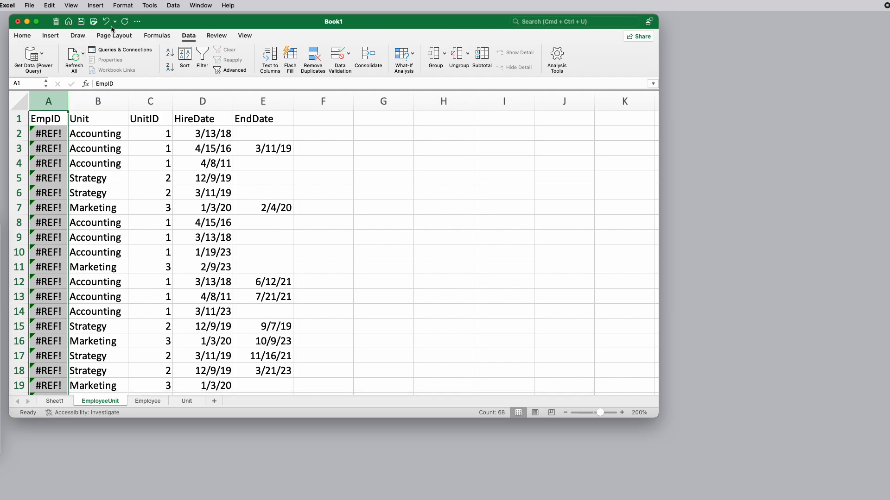
key("super+z")
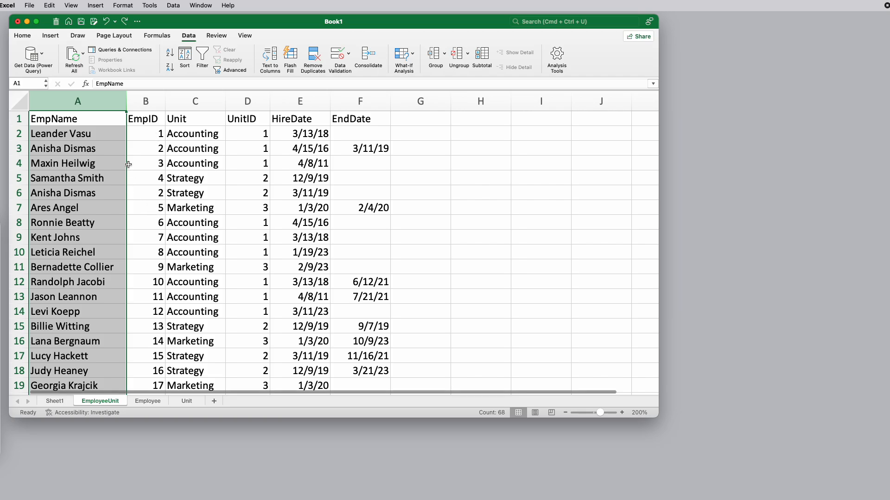
Replace the lookup formulas in the EmpID column with their values by copying the column and pasting values only over itself
left_click(90, 134)
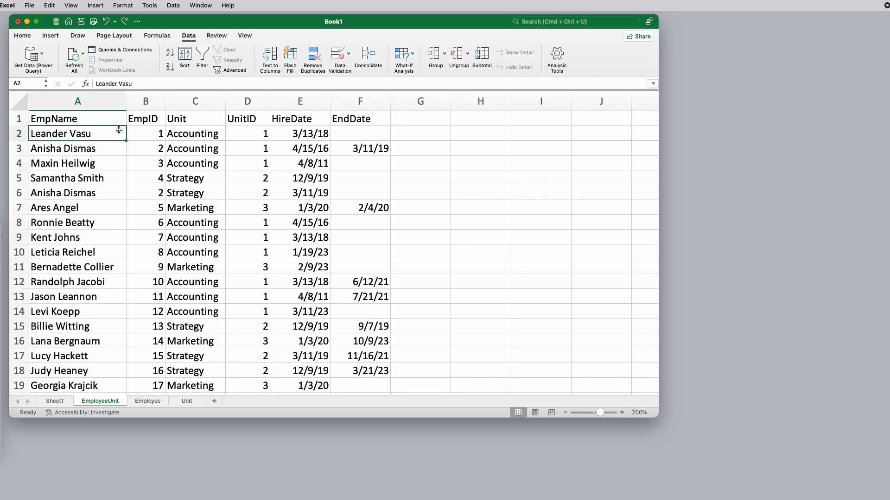
left_click(148, 133)
left_click(140, 101)
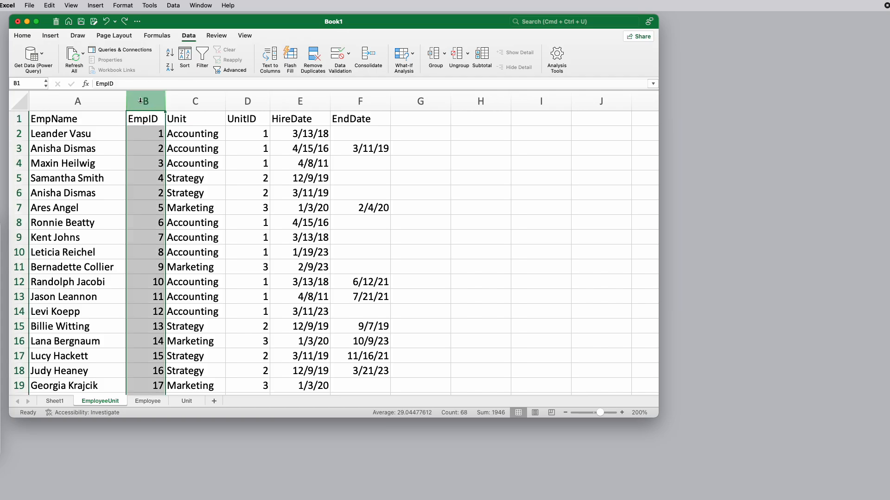
right_click(140, 101)
left_click(155, 117)
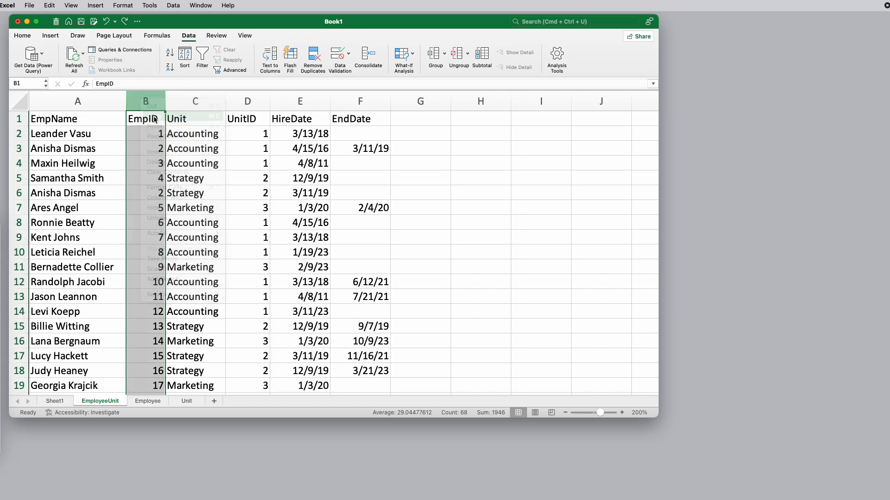
right_click(135, 101)
mouse_move(155, 141)
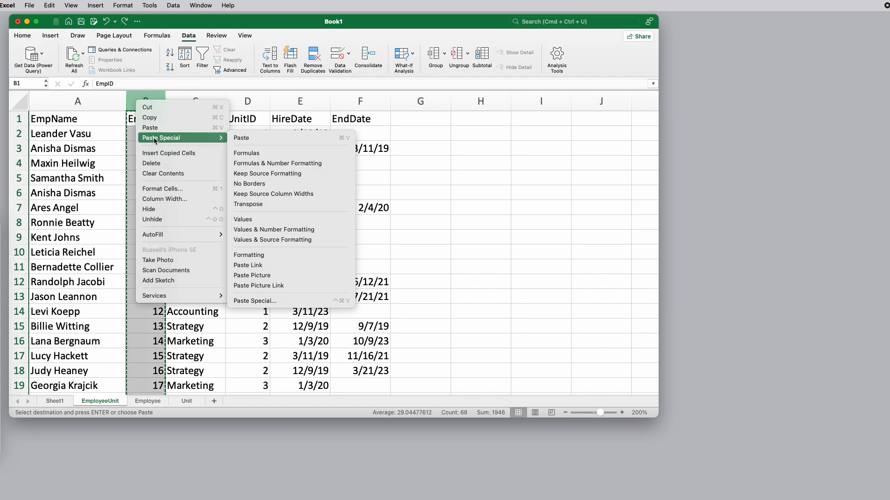
left_click(243, 221)
Check several cells in the EmpID column to see whether they hold plain numbers instead of formulas
left_click(157, 134)
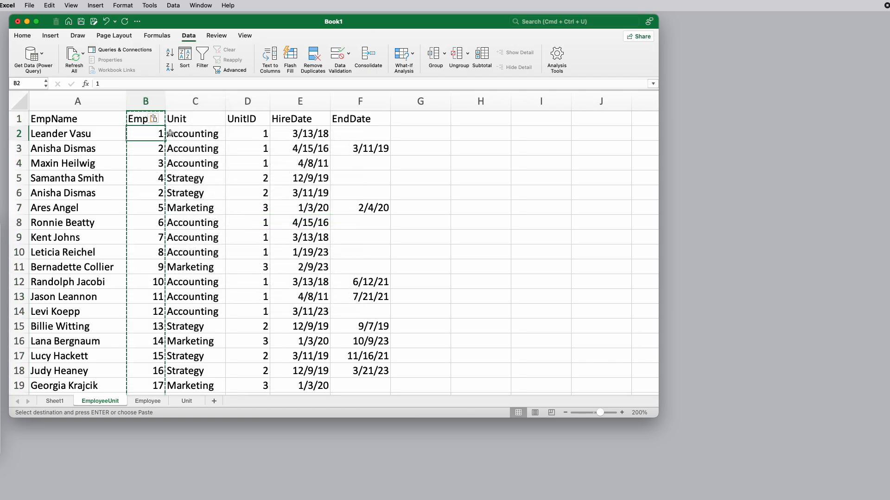
key("Down")
key("Down")
key("Down")
key("Down")
key("Down")
key("Down")
key("Down")
key("Down")
key("Down")
key("Down")
key("Down")
key("Down")
key("Down")
key("Down")
key("Down")
key("Down")
key("Down")
key("Up")
key("Up")
key("Up")
key("Up")
key("Up")
key("Up")
key("Up")
key("Up")
key("Up")
key("Up")
key("Up")
key("Up")
key("Up")
key("Up")
key("Down")
key("Down")
key("Up")
key("Up")
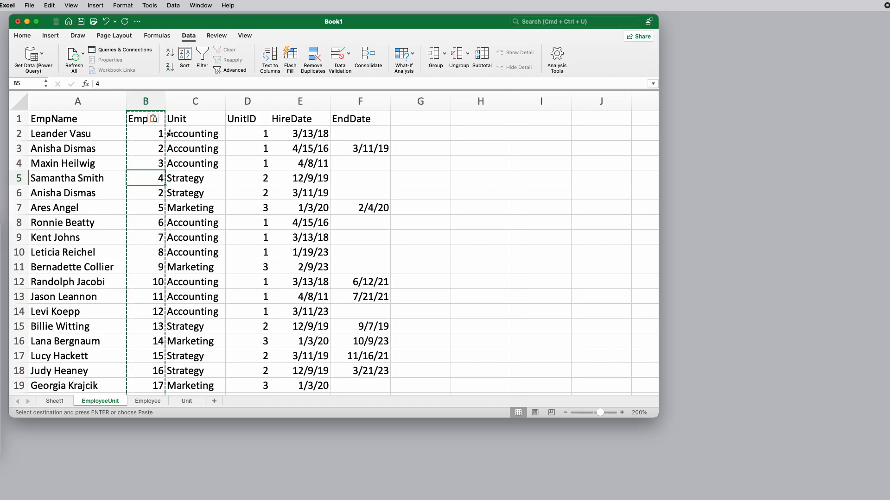
Delete the EmpName column from the EmployeeUnit sheet
right_click(96, 93)
left_click(123, 153)
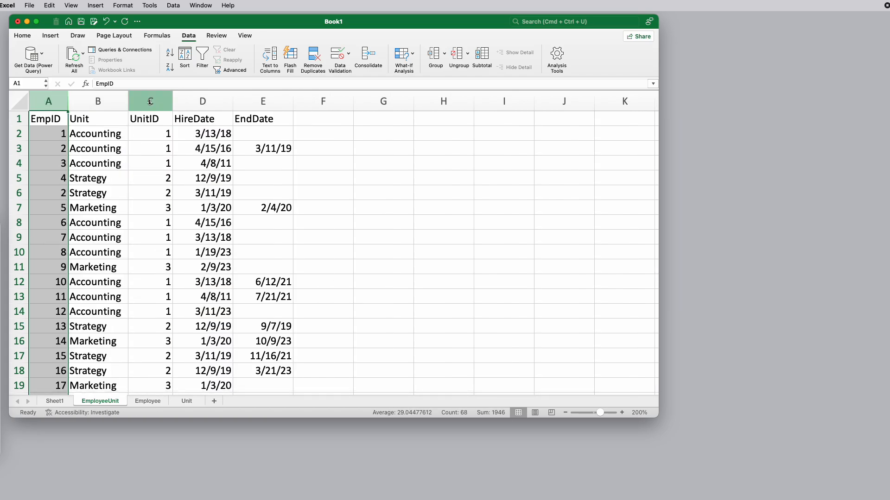
Replace the lookup formulas in the UnitID column with their values by copying the column and pasting values only in place
left_click(155, 96)
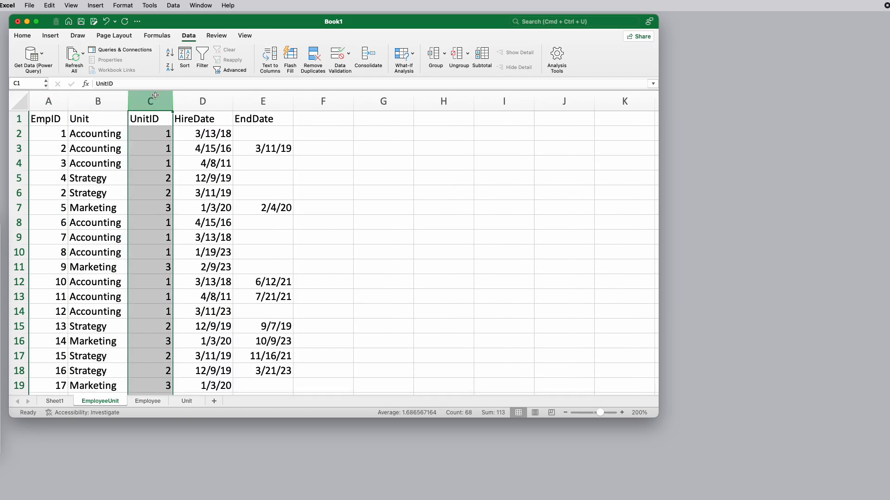
right_click(155, 96)
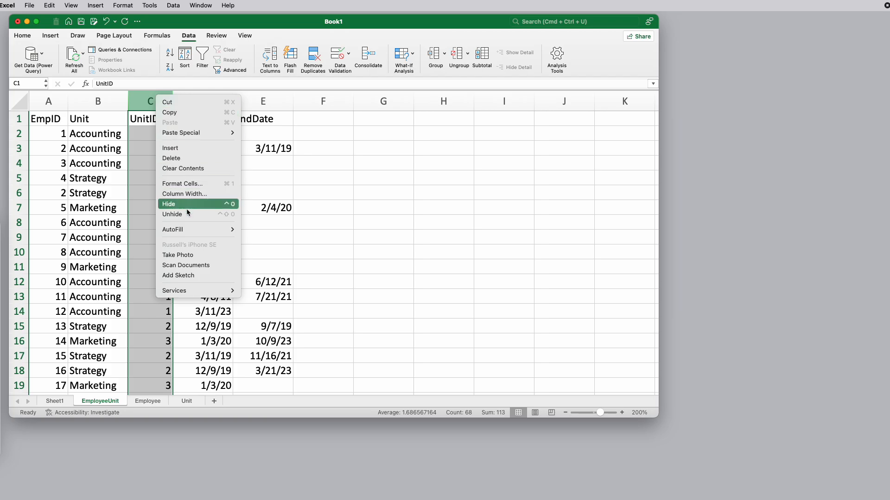
left_click(168, 113)
right_click(158, 99)
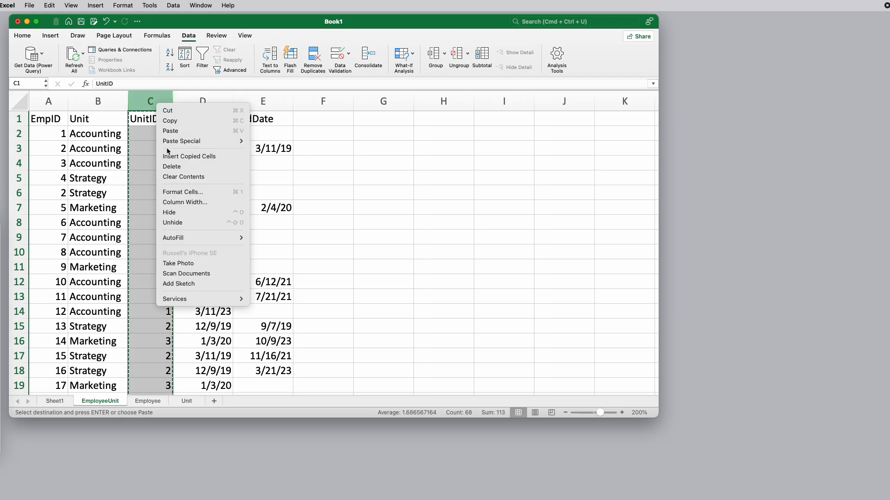
mouse_move(175, 141)
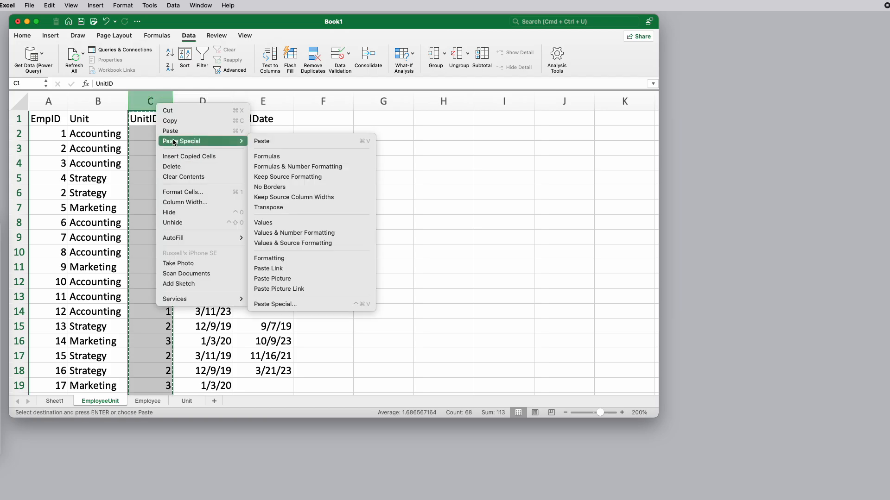
left_click(264, 223)
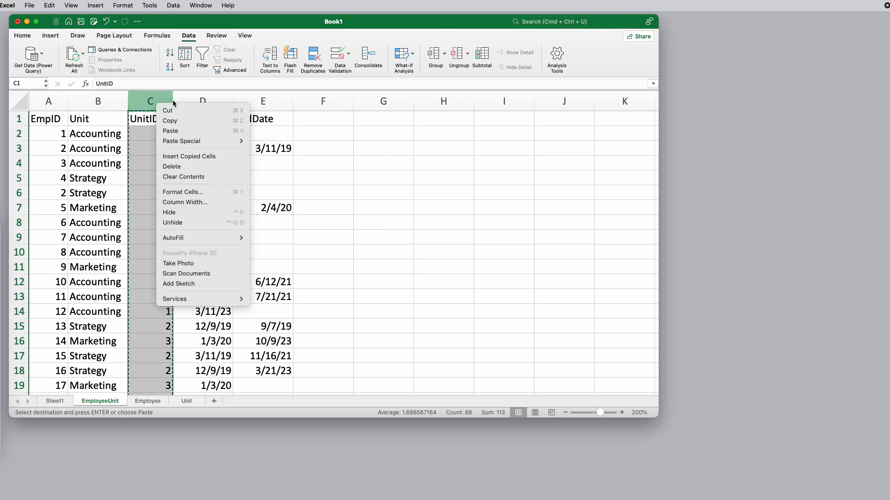
left_click(22, 36)
left_click(34, 55)
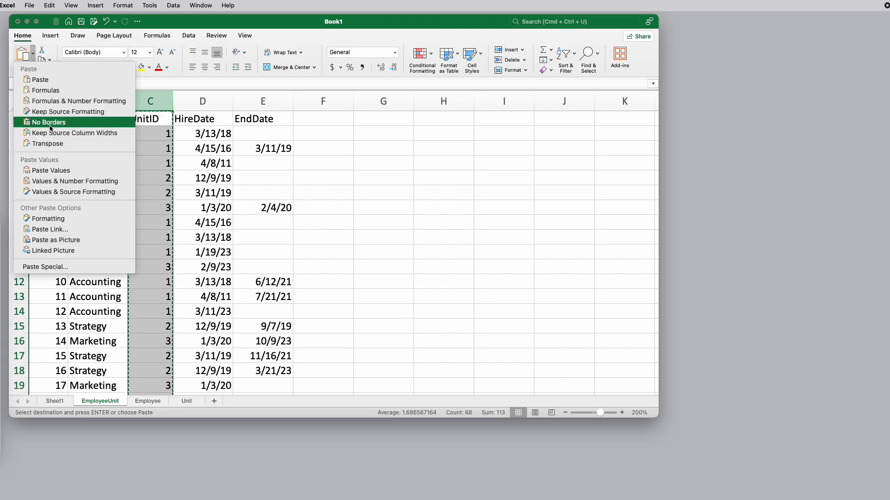
left_click(63, 171)
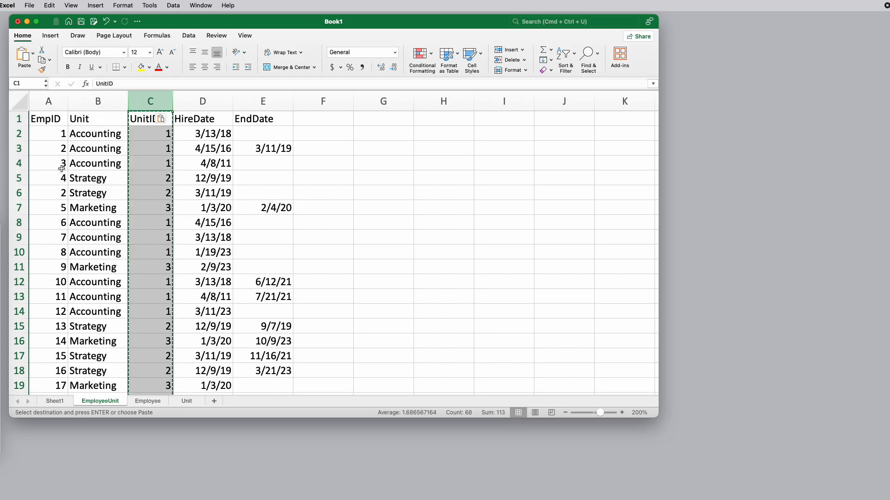
Check the content of a UnitID cell in row 3 and delete the Unit name column from the EmployeeUnit sheet
left_click(155, 146)
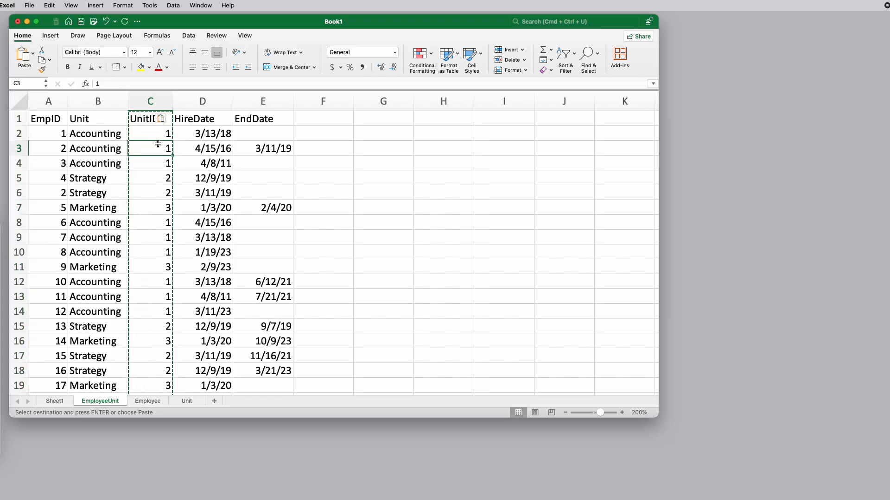
right_click(92, 103)
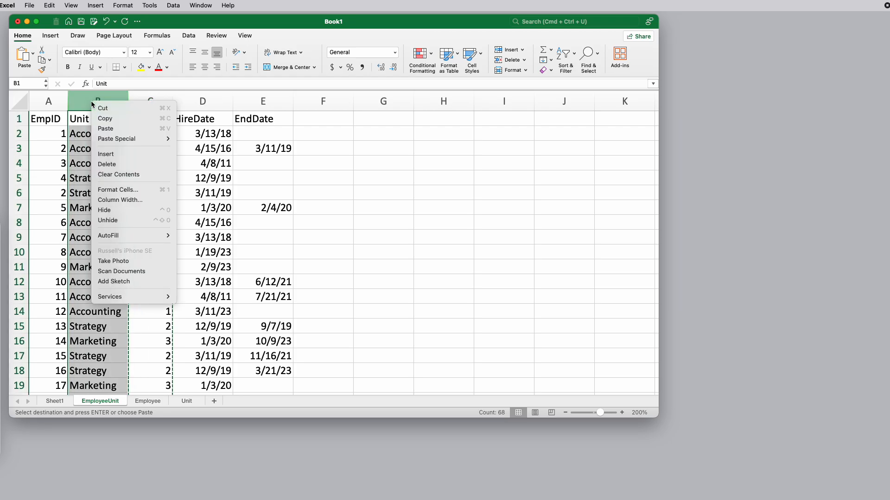
left_click(111, 165)
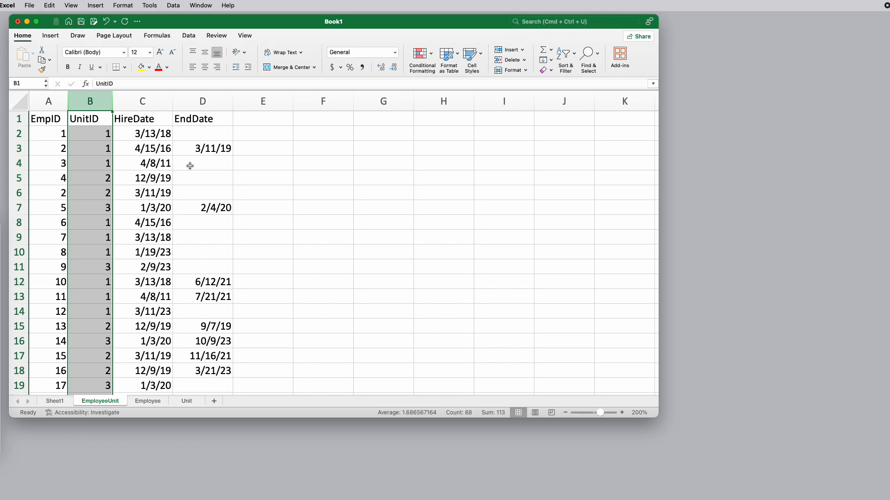
Check several cells in the EndDate column of the EmployeeUnit sheet, from row 2 down to row 8
left_click(203, 132)
left_click(202, 167)
left_click(199, 181)
left_click(198, 198)
left_click(191, 221)
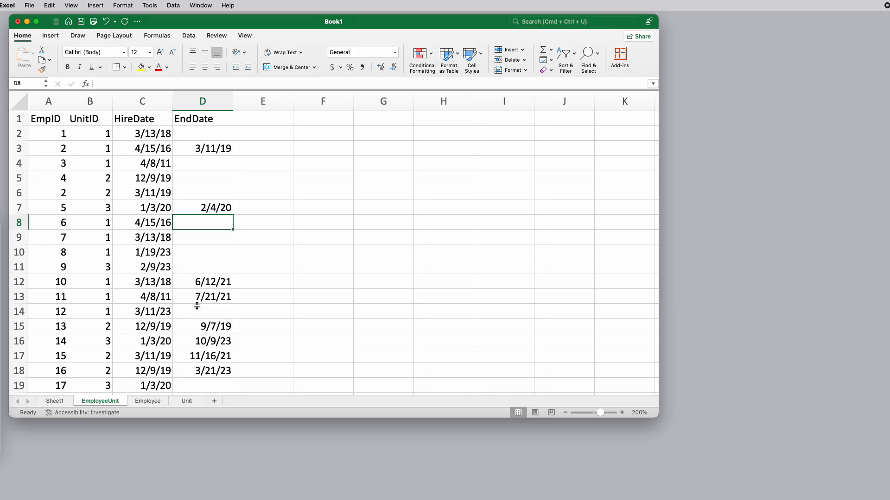
Rename the Sheet1 worksheet as FlatFile
left_click(57, 401)
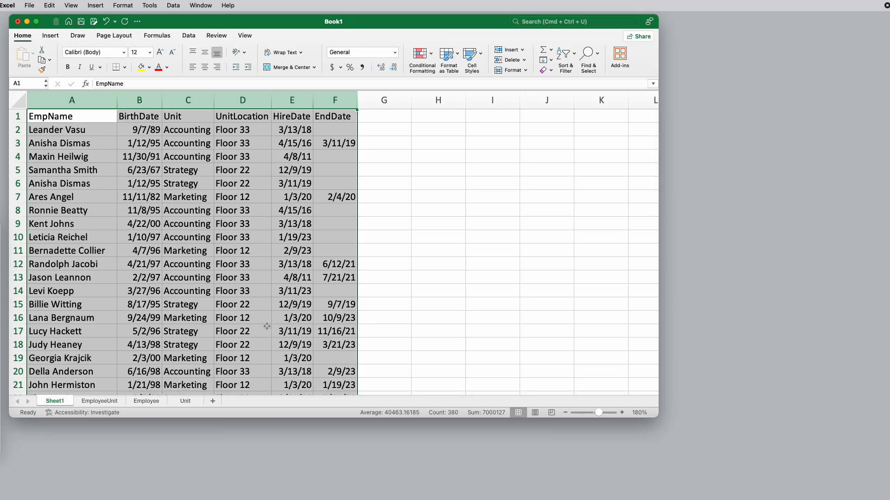
left_click(53, 401)
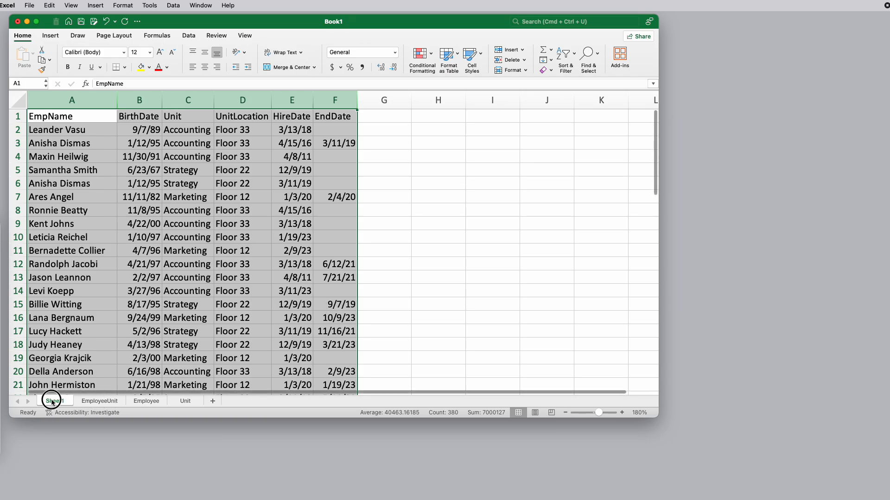
double_click(52, 401)
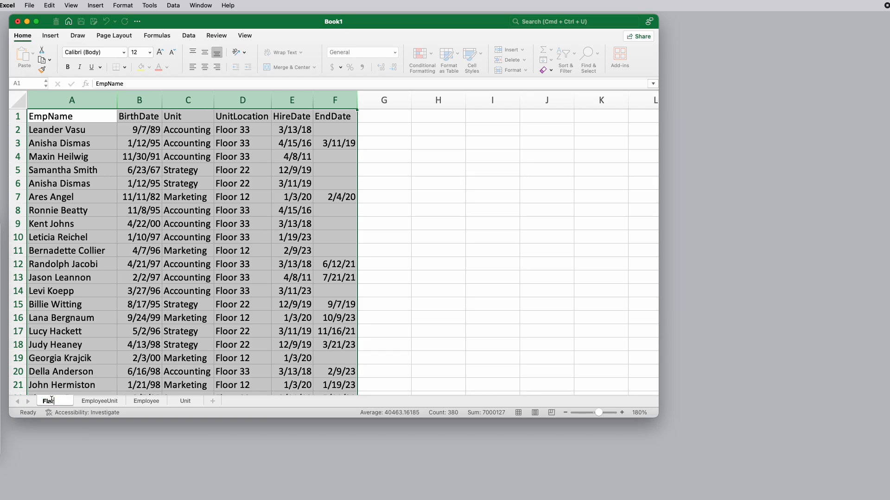
key("Return")
Review the EmployeeUnit, Employee and Unit sheets one after another, and return to the EmployeeUnit sheet
left_click(104, 401)
left_click(146, 402)
left_click(187, 401)
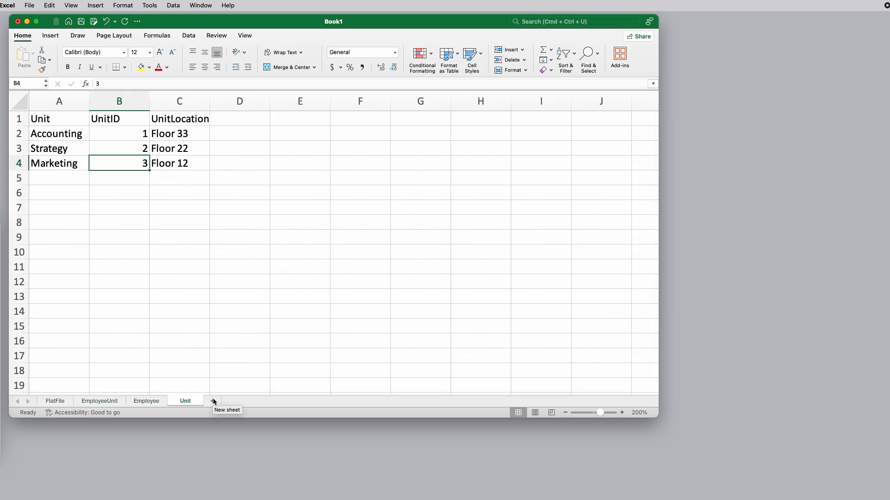
left_click(116, 402)
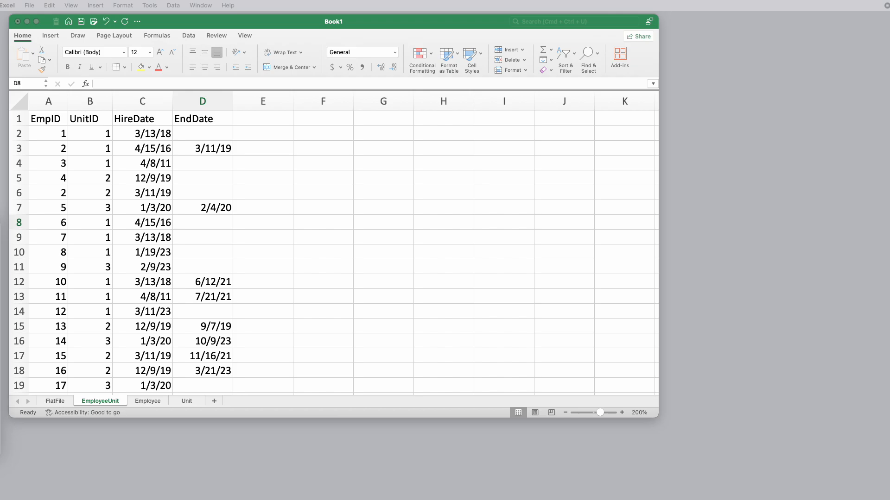
left_click(475, 250)
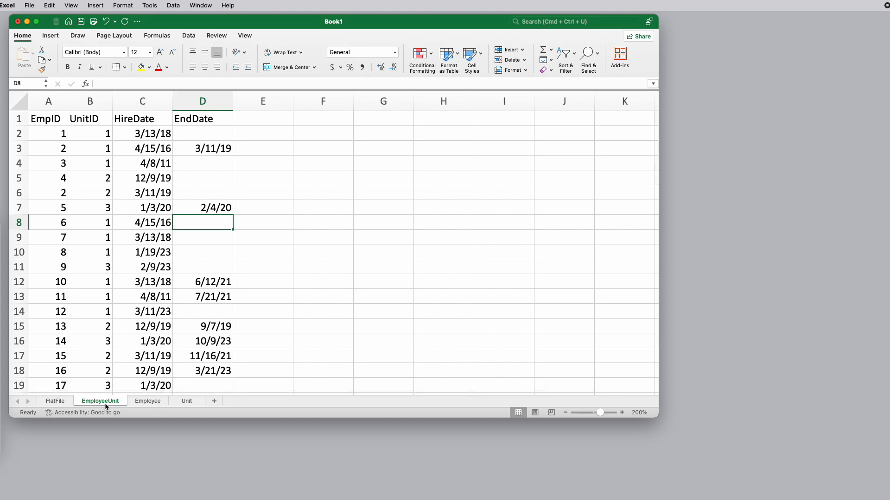
Add an EmployeeCount header in cell D1 of the Unit sheet and widen column D well beyond the header text
left_click(188, 401)
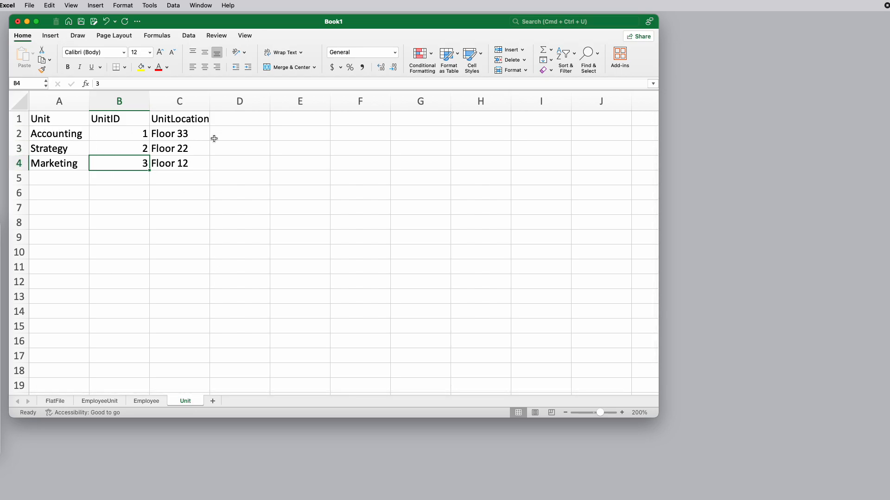
left_click(231, 121)
type("Employee")
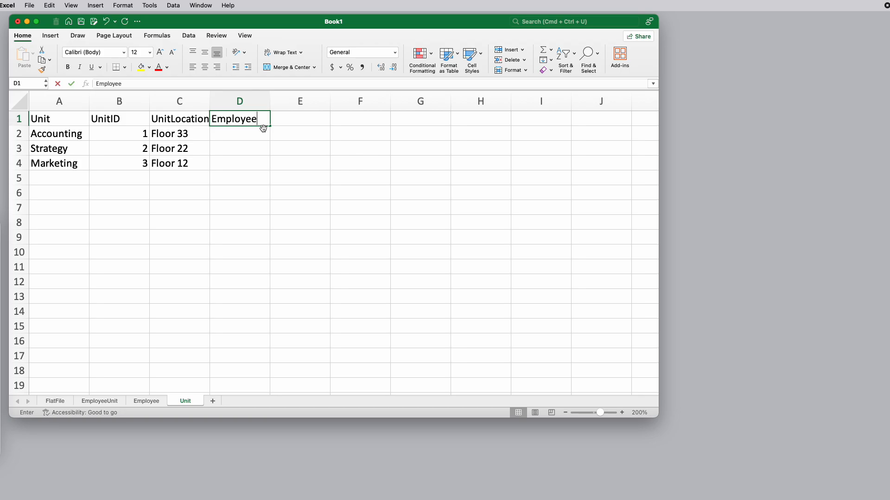
type("Count")
key("Return")
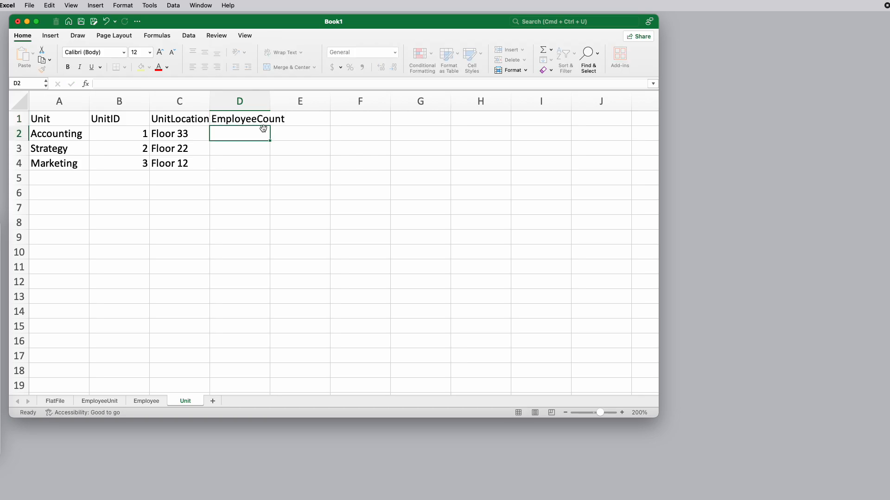
left_click_drag(270, 101, 459, 99)
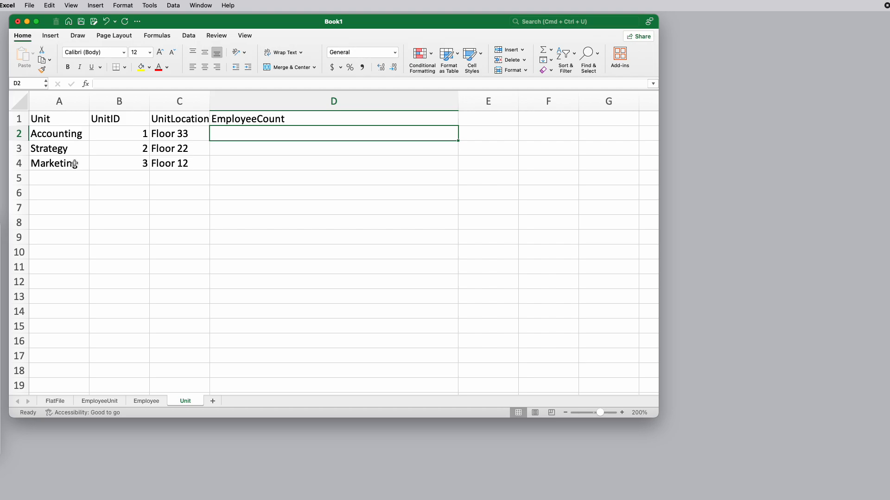
type("=count")
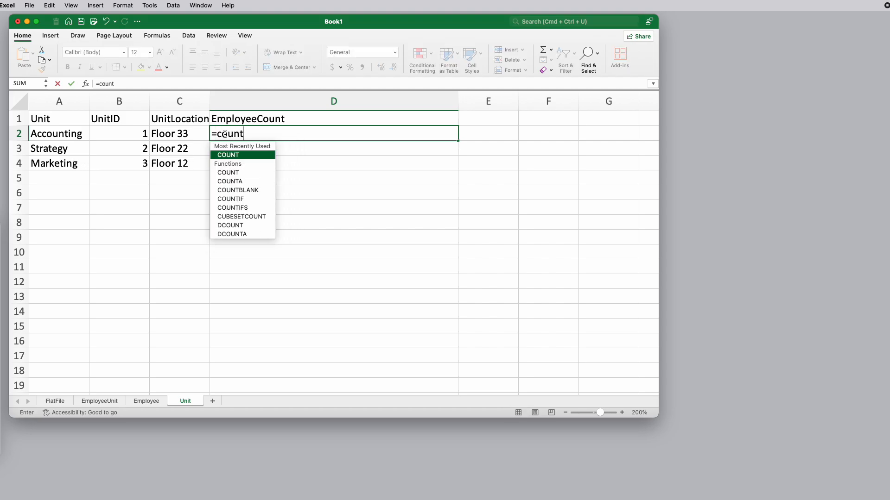
type("if(")
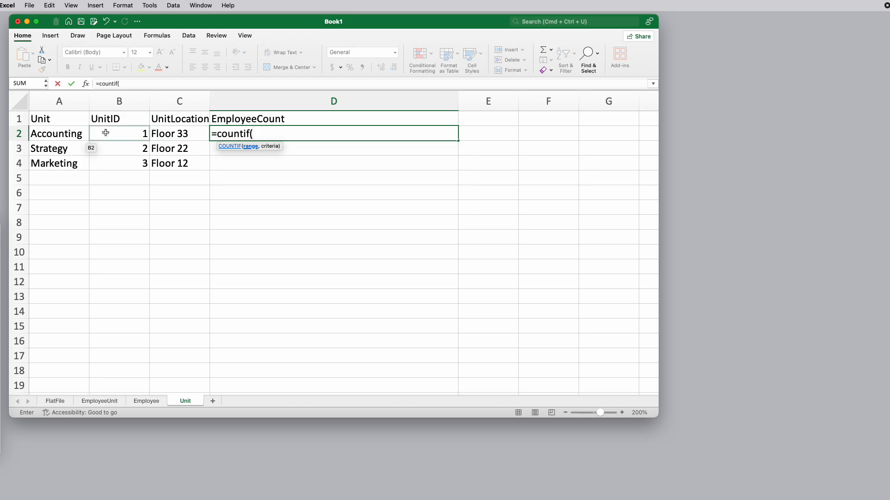
left_click(256, 170)
key("Escape")
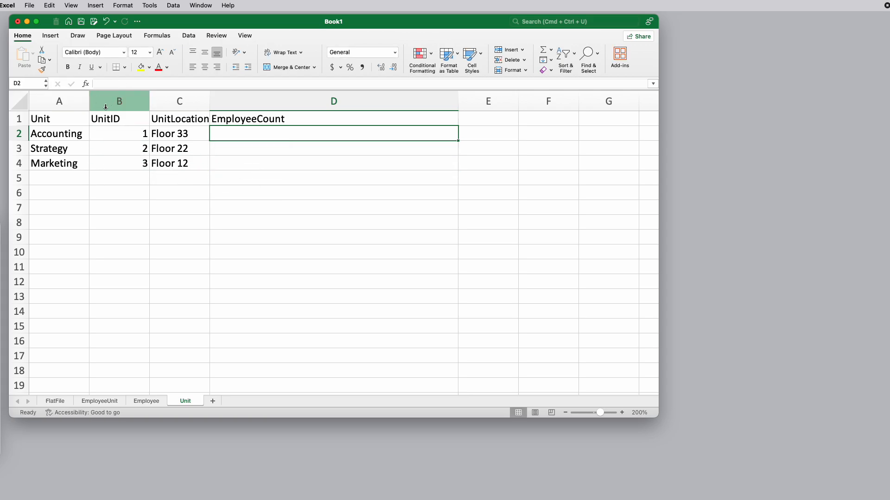
Move the UnitID column in front of the Unit column in the Unit sheet by cutting it and inserting the cut cells
left_click(108, 130)
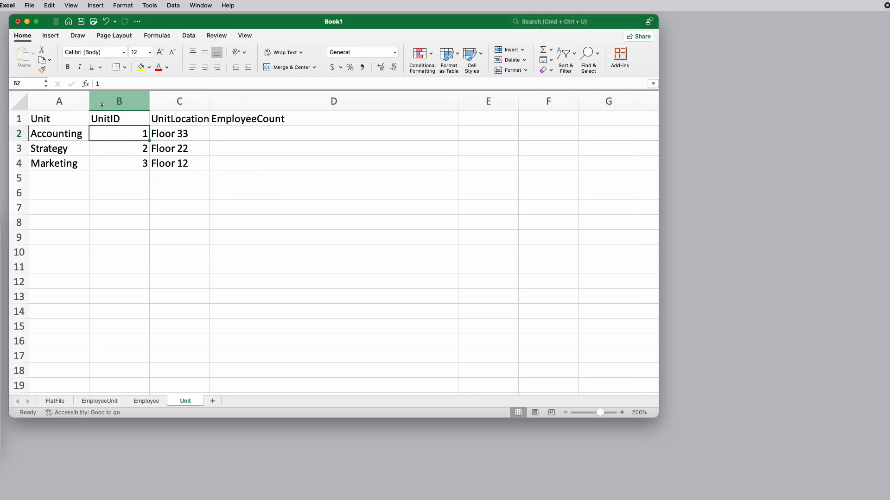
right_click(67, 96)
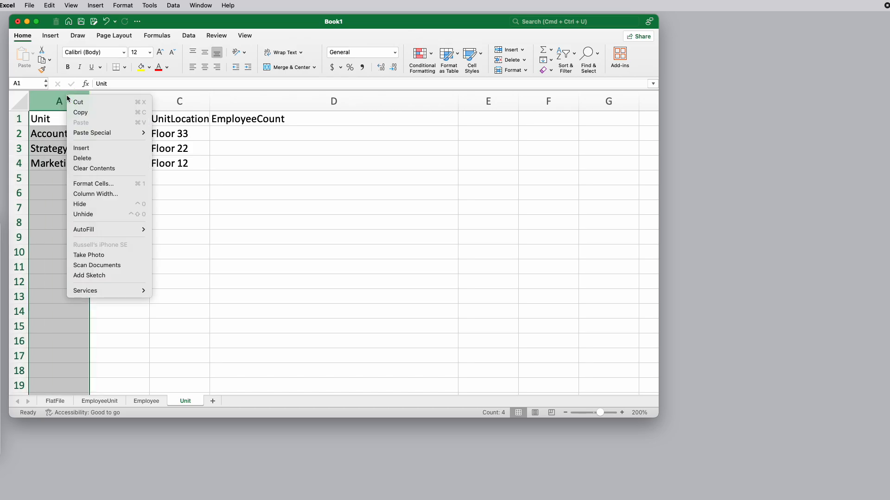
left_click(283, 170)
left_click(146, 100)
right_click(133, 97)
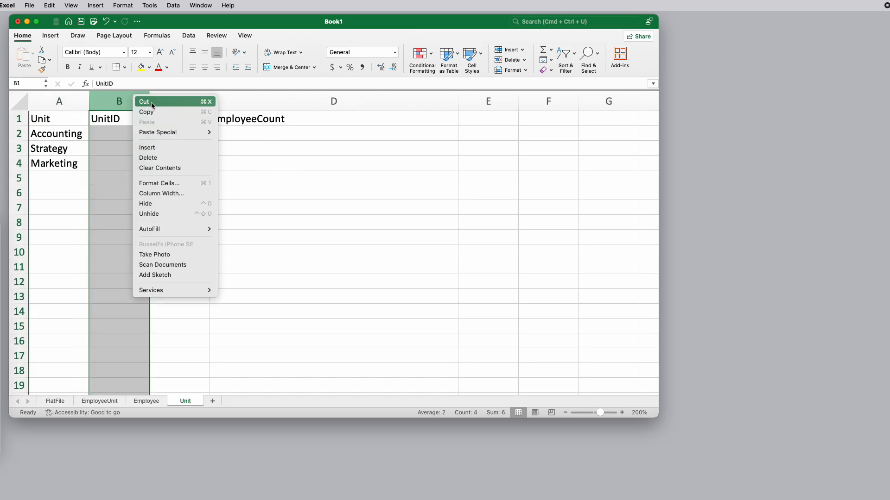
left_click(153, 106)
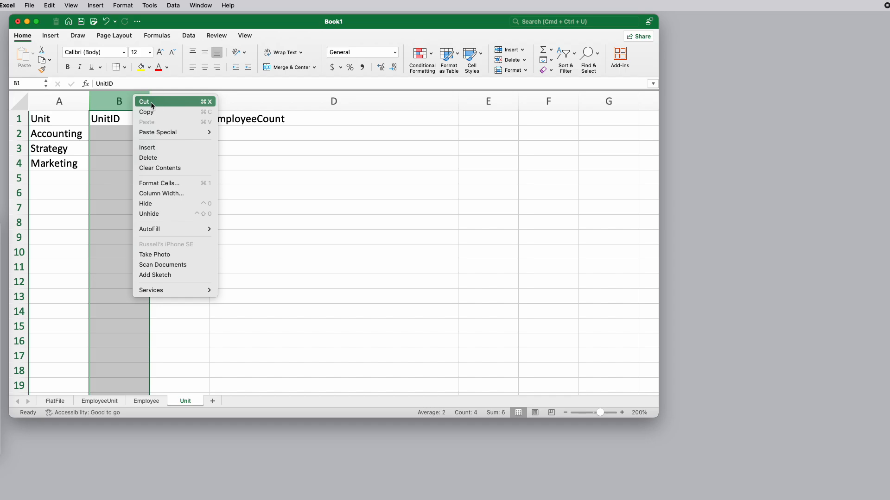
left_click(86, 100)
right_click(48, 99)
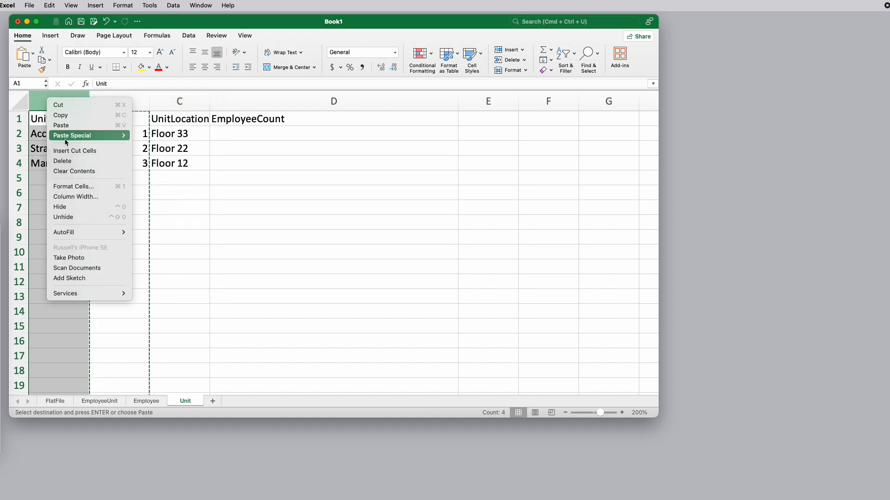
left_click(73, 151)
Check the headers and cells of the reordered UnitID and Unit columns in the Unit sheet
left_click(55, 118)
left_click(58, 134)
left_click(65, 148)
left_click(65, 162)
left_click(116, 163)
left_click(112, 132)
left_click(108, 121)
Move the EmpID column in front of the EmpName column in the Employee sheet
left_click(147, 401)
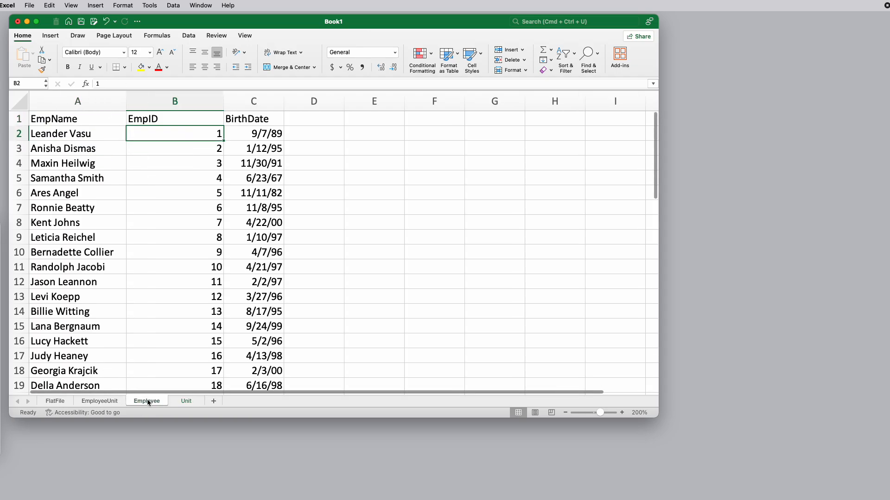
left_click(155, 102)
right_click(155, 103)
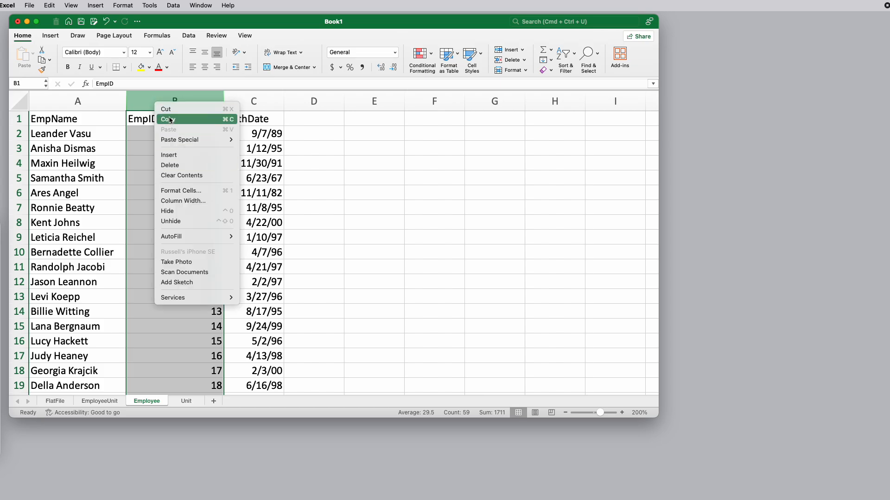
left_click(167, 118)
left_click(44, 101)
right_click(45, 102)
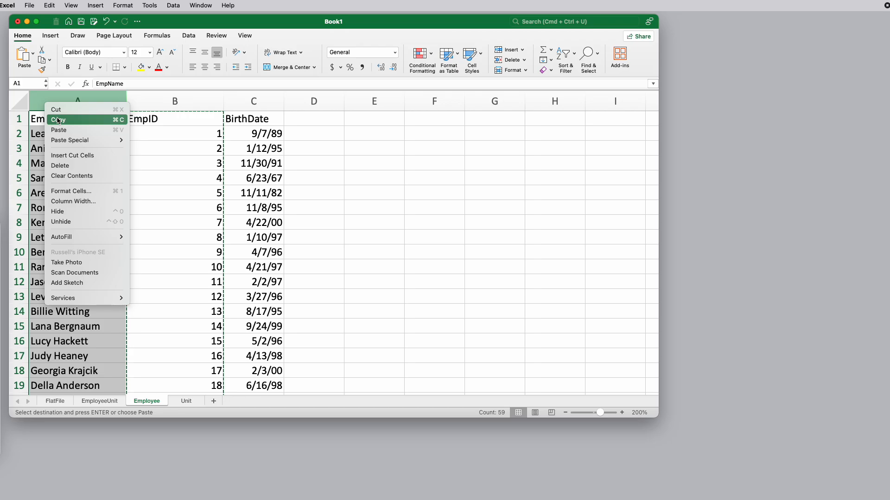
left_click(71, 155)
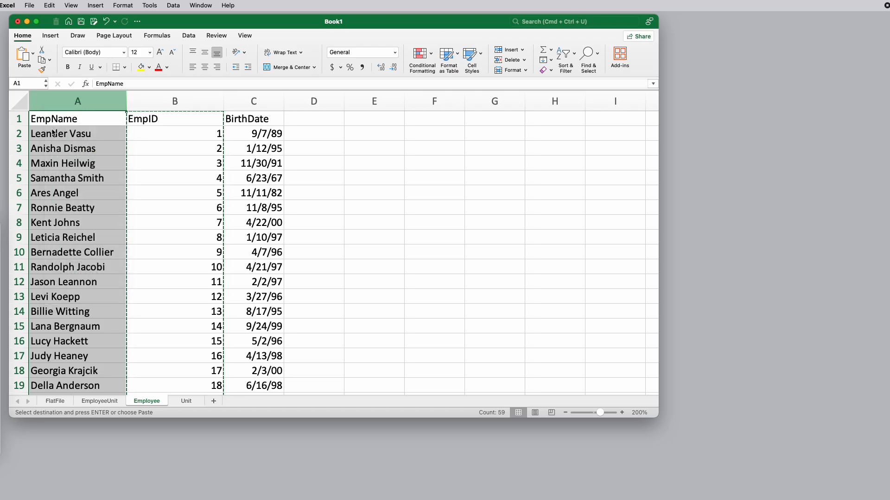
left_click(154, 134)
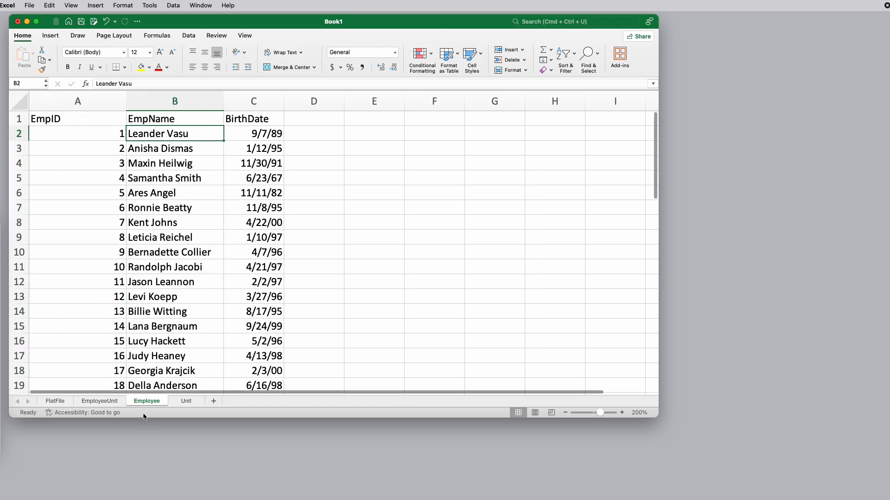
Compare the Unit sheet with the EmployeeUnit sheet, and return to the first empty EmployeeCount cell, D2
left_click(187, 402)
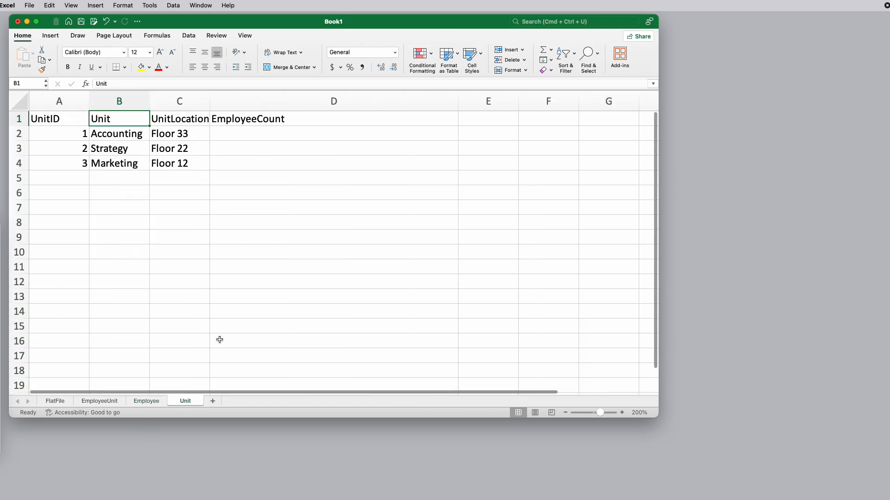
left_click(112, 135)
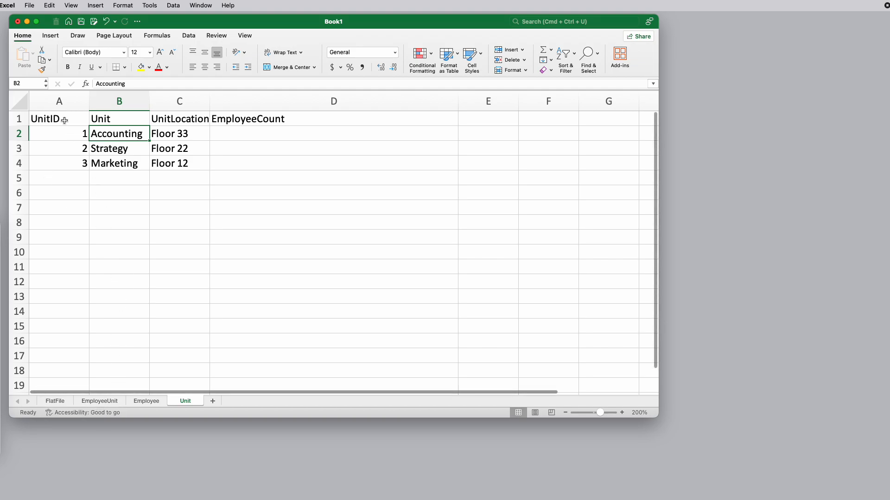
left_click(240, 135)
left_click(104, 401)
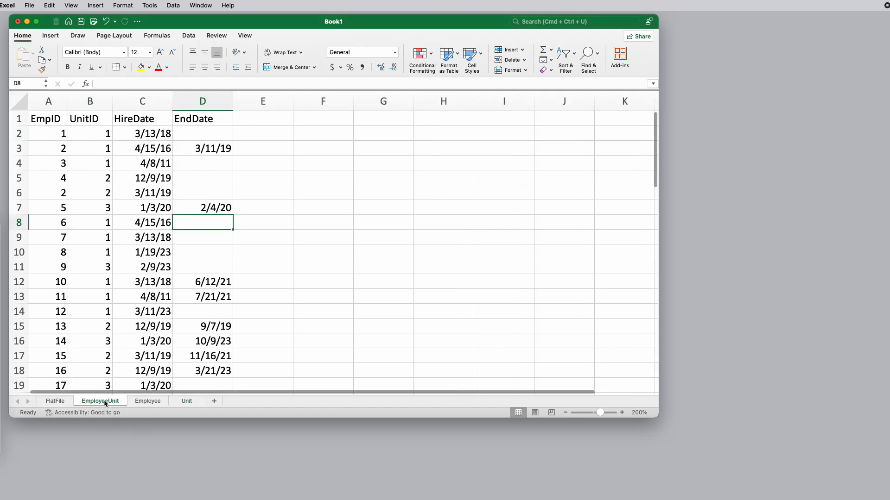
left_click(187, 401)
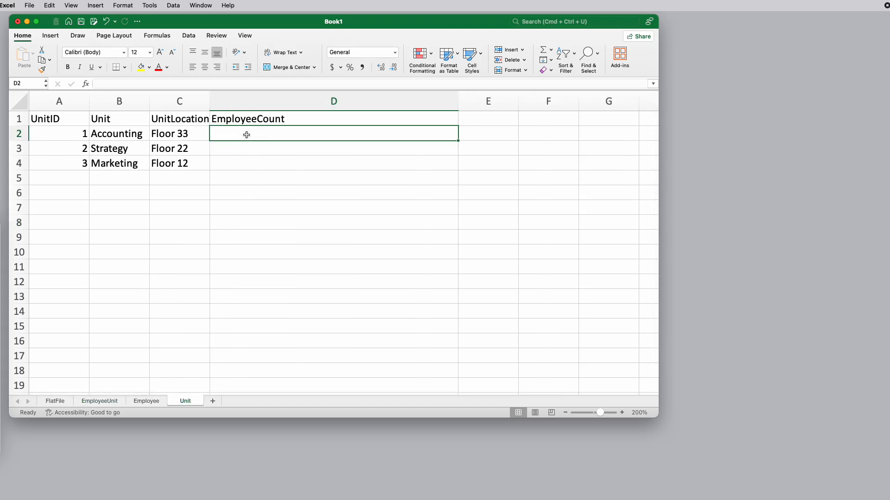
Enter =COUNTIF(EmployeeUnit!B:B,Unit!A2) in cell D2 of the Unit sheet to count the employees of the first unit
type("=countif(")
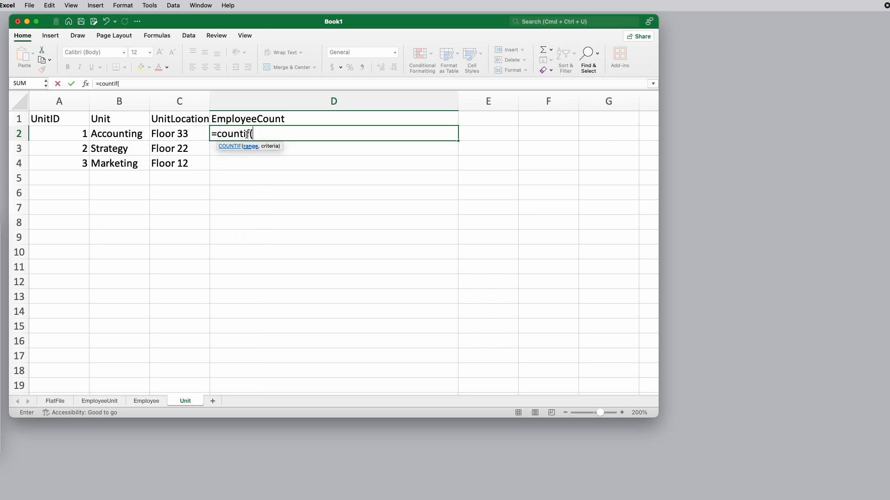
left_click(104, 403)
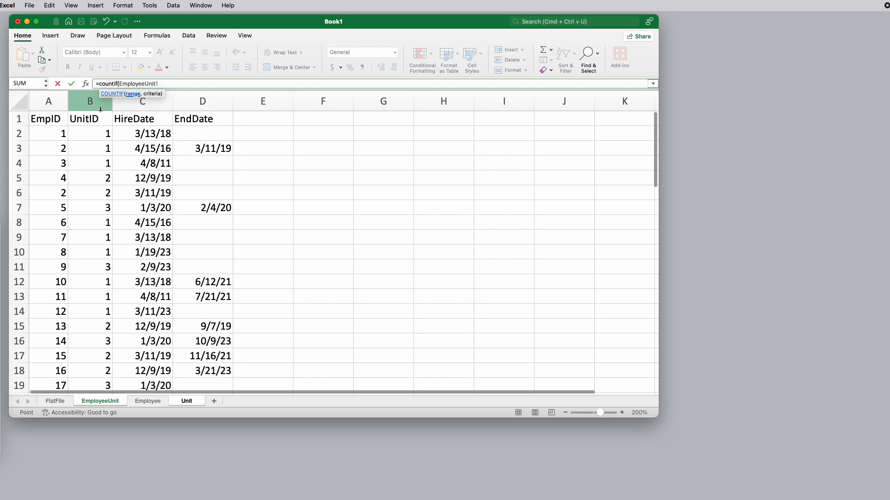
left_click(96, 101)
type(",")
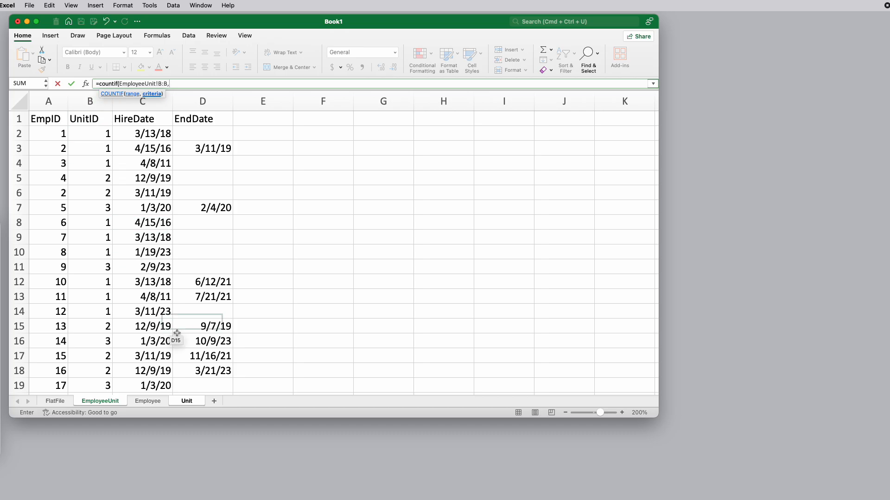
left_click(185, 402)
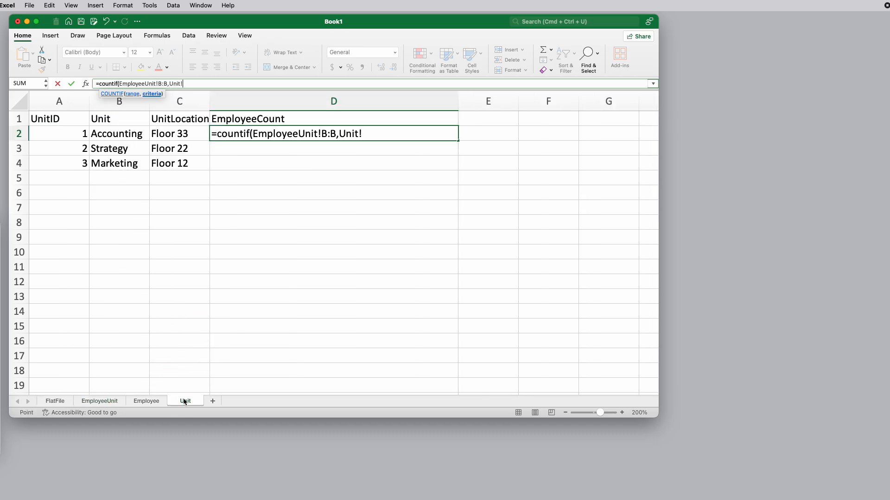
left_click(66, 133)
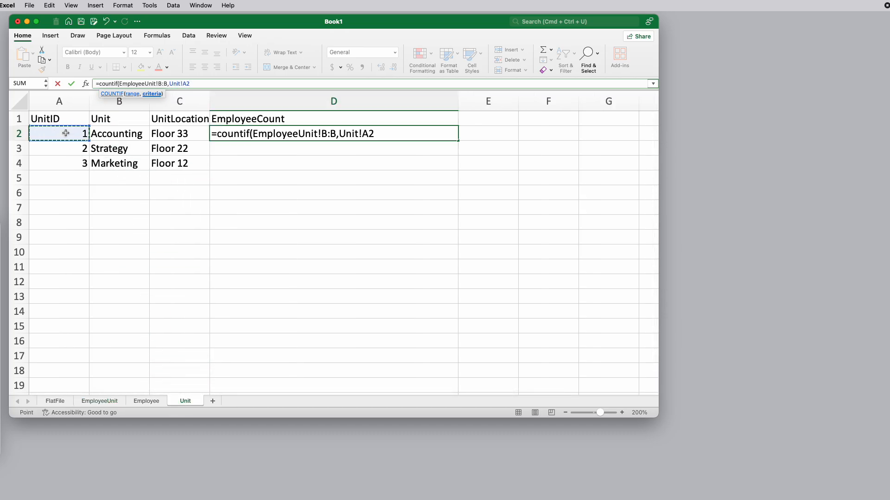
type(")")
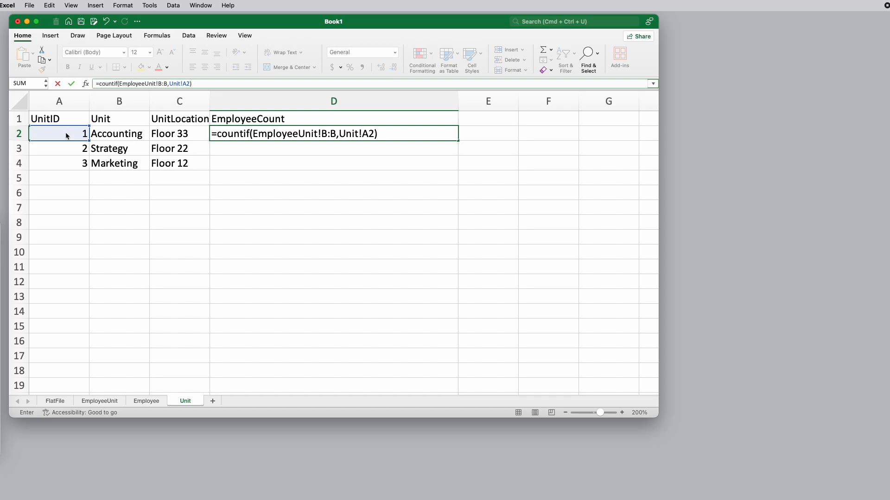
key("Return")
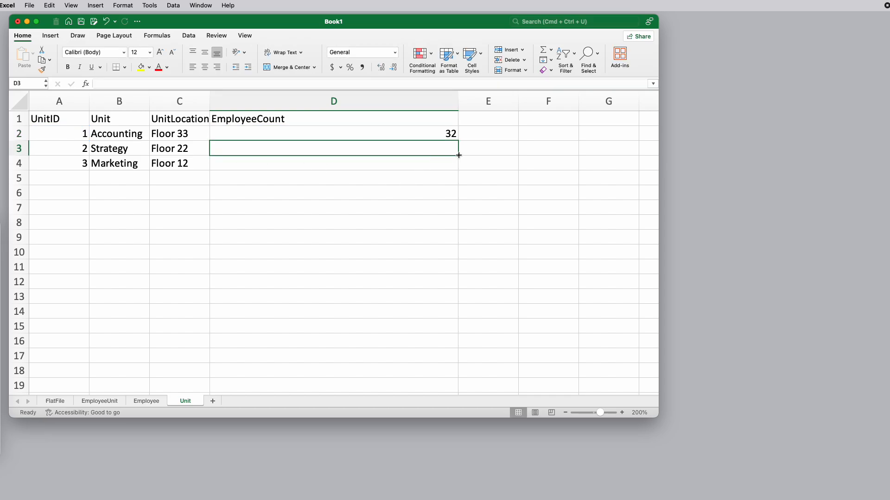
Fill the EmployeeCount formula from D2 down to D4 for the other units
left_click(456, 137)
left_click_drag(456, 137, 463, 176)
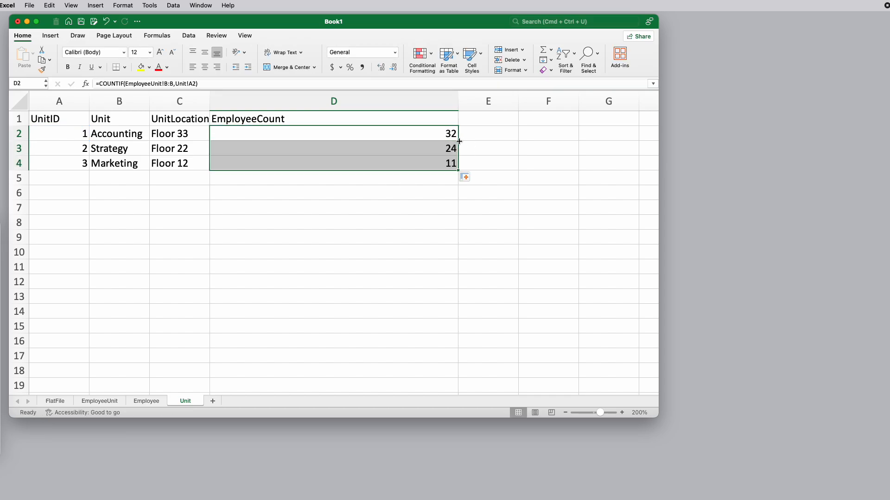
left_click(419, 138)
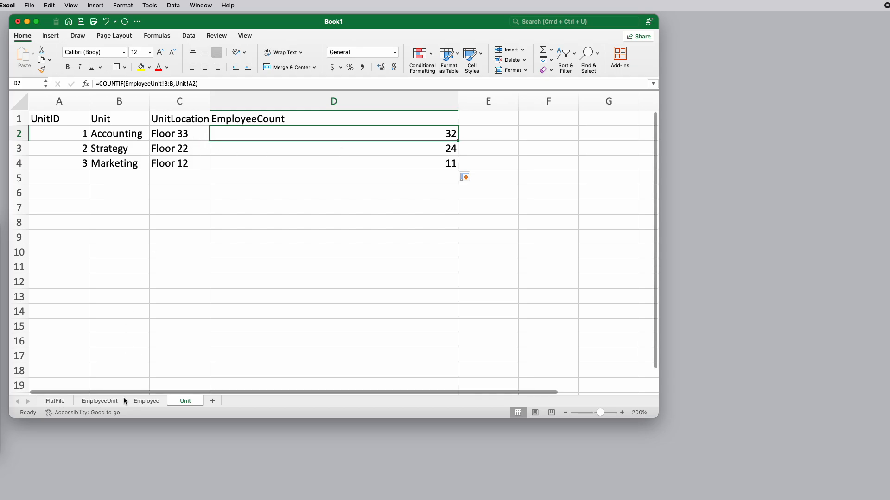
Check the end dates in the EmployeeUnit sheet and the FlatFile data against the Unit sheet's employee counts and the D2 formula
left_click(108, 402)
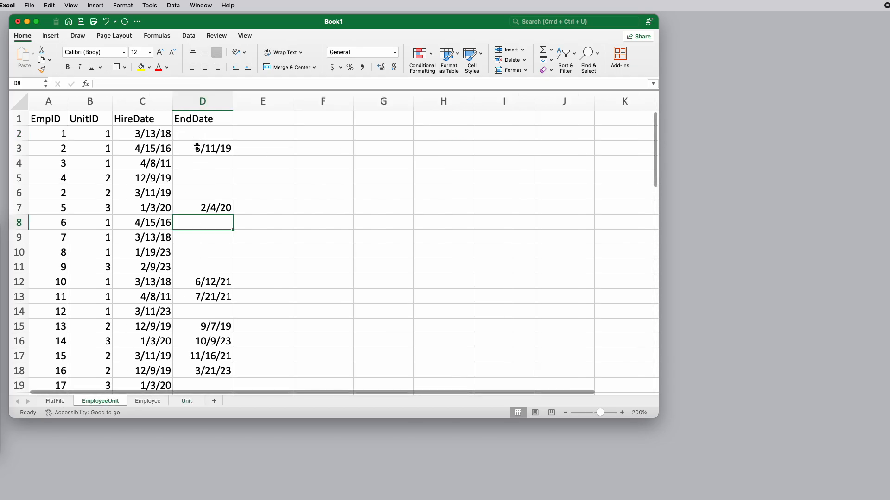
scroll(201, 259, "down", 10)
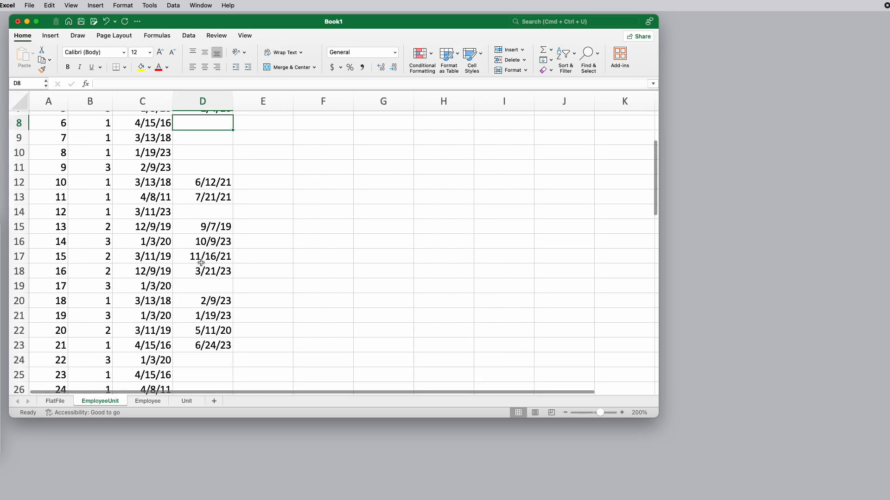
scroll(201, 263, "down", 5)
scroll(201, 262, "up", 15)
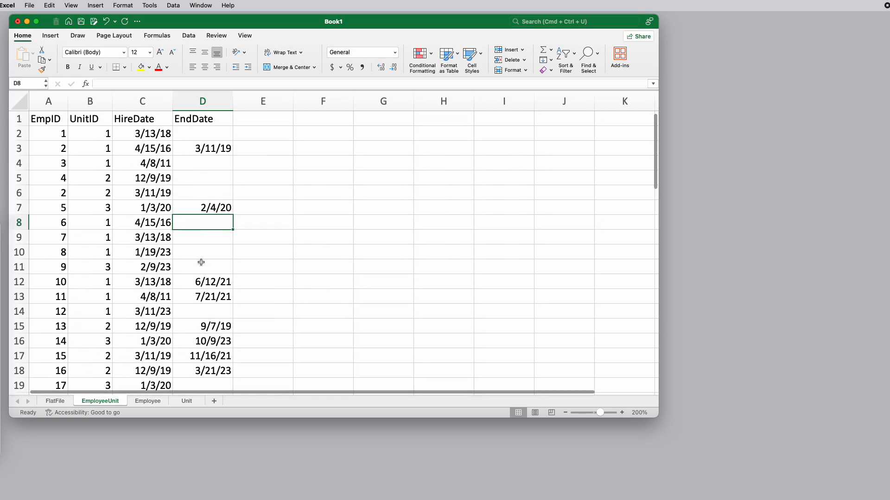
left_click(187, 401)
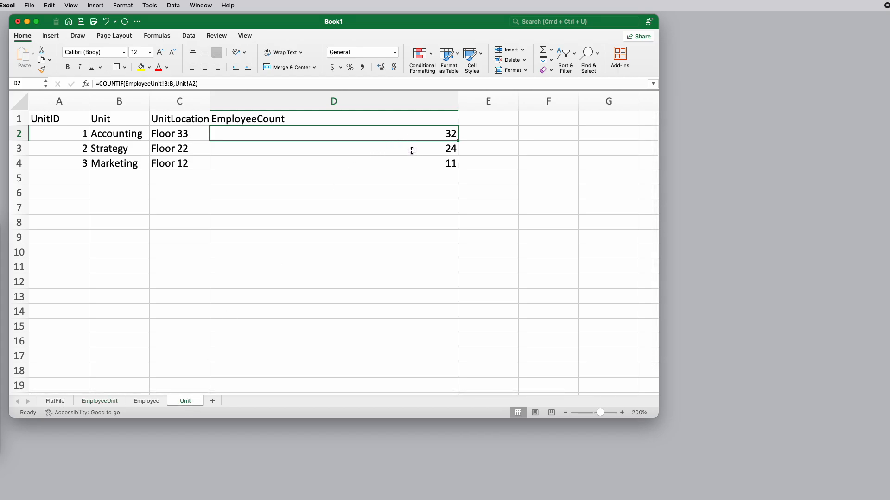
left_click(56, 401)
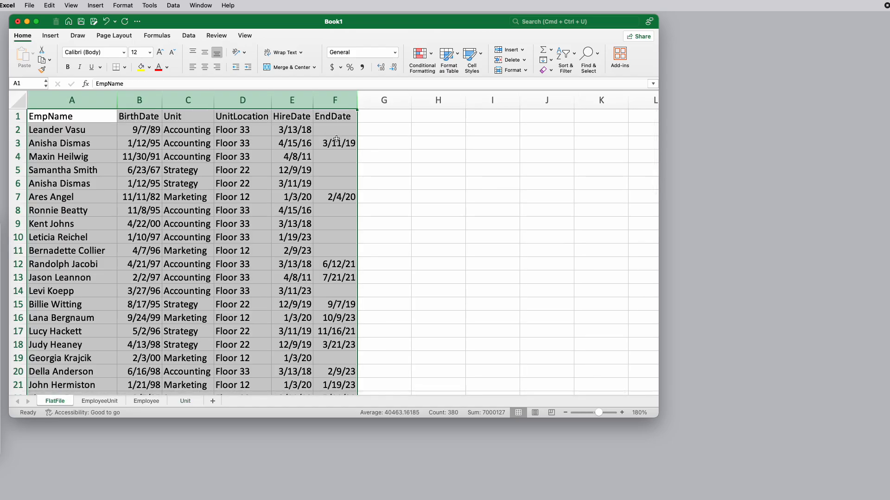
left_click(197, 398)
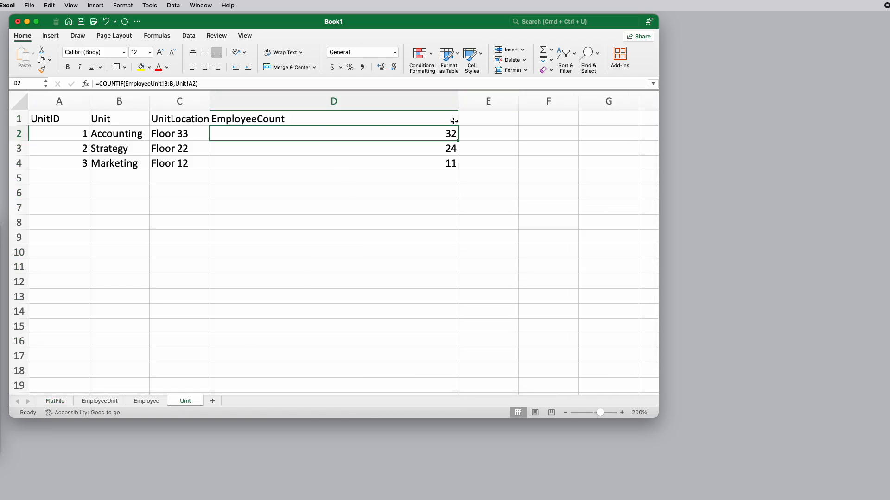
left_click(236, 81)
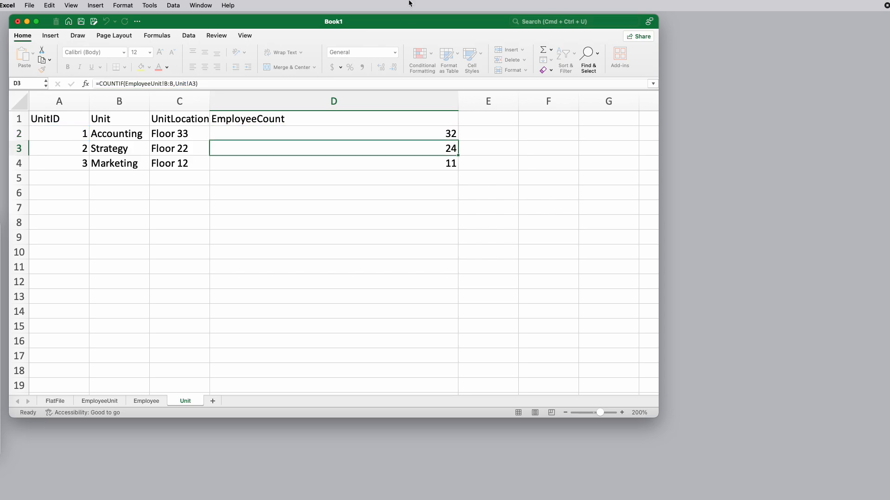
key("Return")
key("Up")
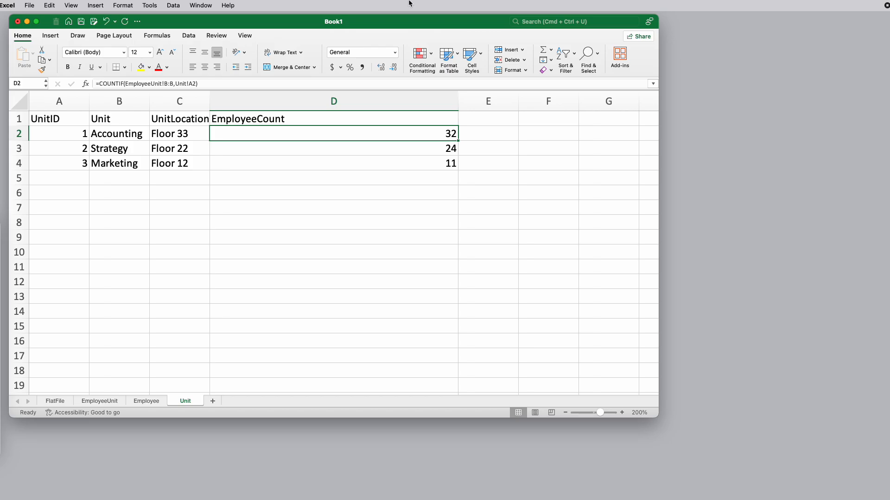
Examine the HireDate and EndDate cells of the first records in the EmployeeUnit sheet
left_click(101, 401)
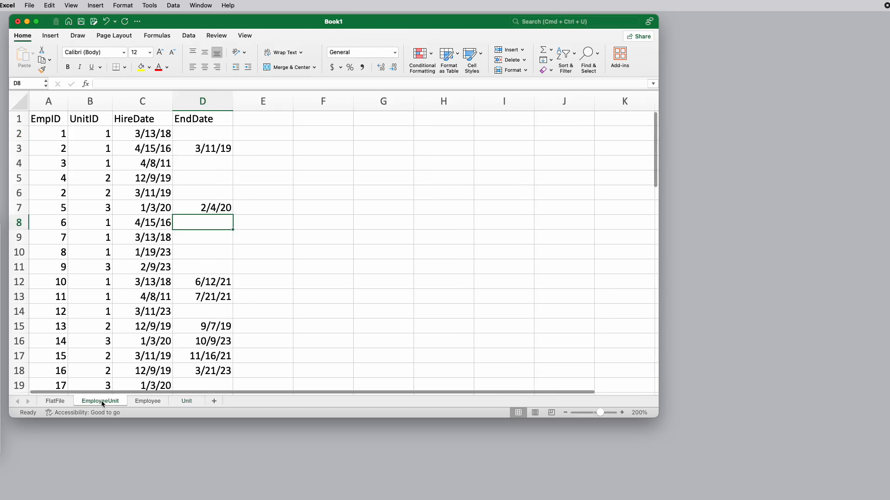
left_click(211, 150)
left_click(207, 149)
left_click(203, 133)
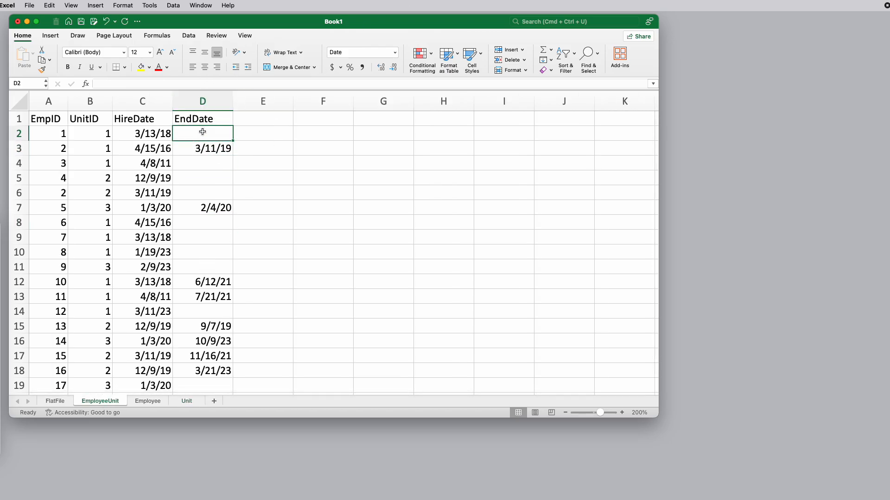
left_click(144, 134)
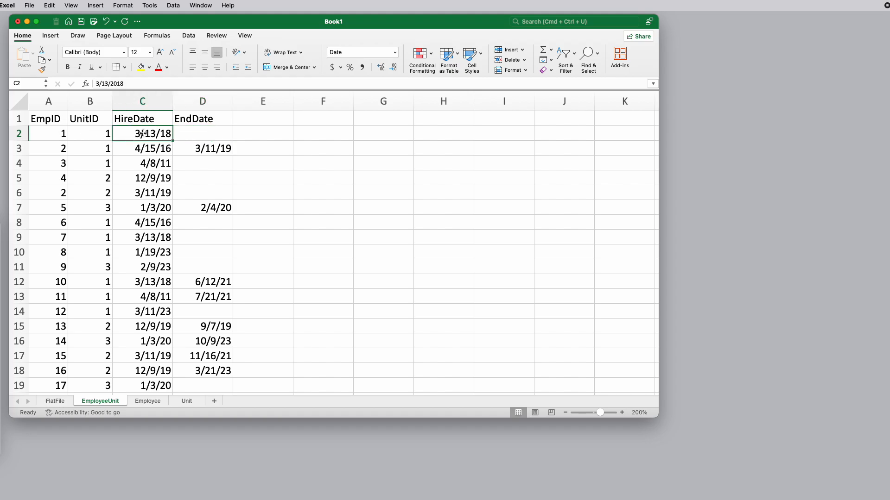
left_click(204, 134)
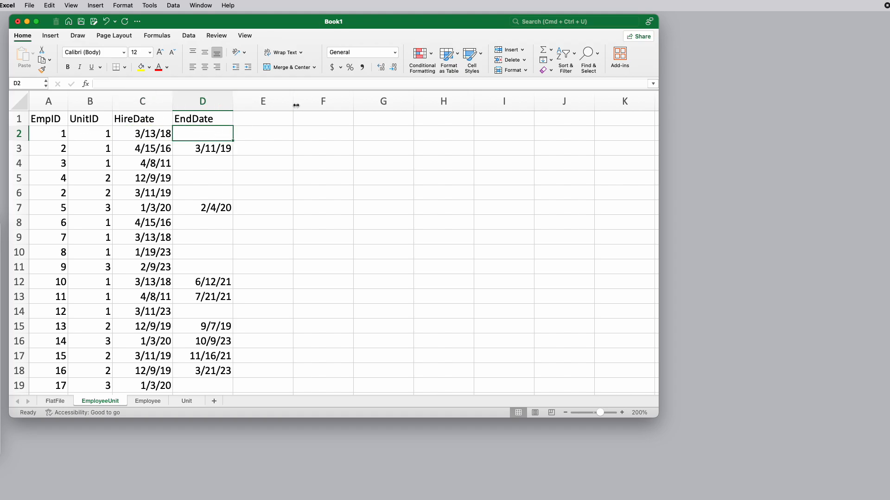
Add a CurrentUnit column header in cell E1 of the EmployeeUnit sheet
left_click(254, 118)
type("CurrentUnit")
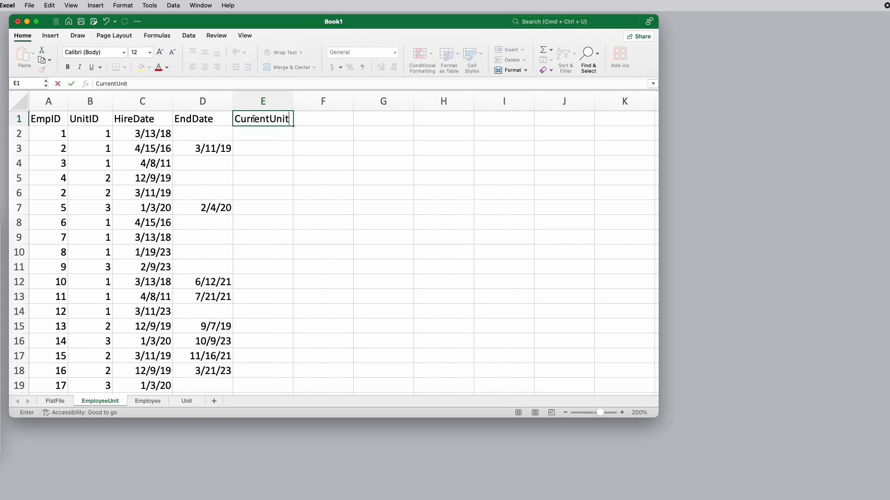
key("Return")
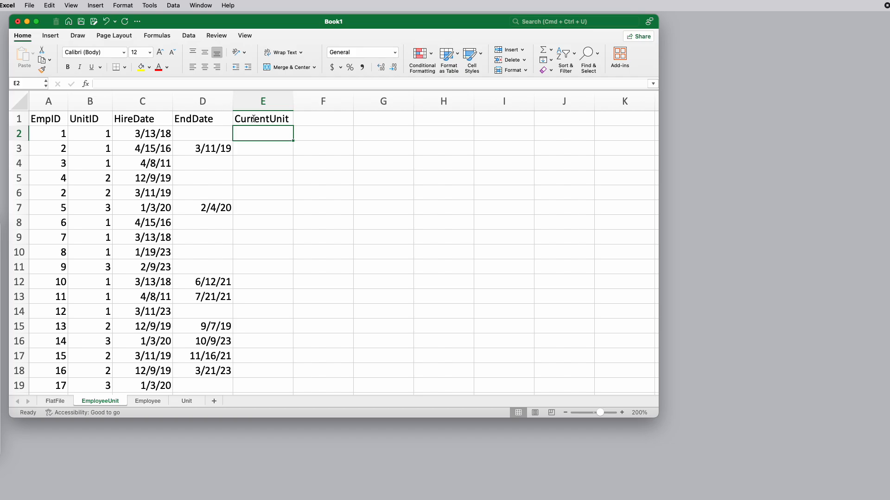
Enter =IF(D2="",B2,"") in E2 to return the unit ID only when the end date is empty
type("=if")
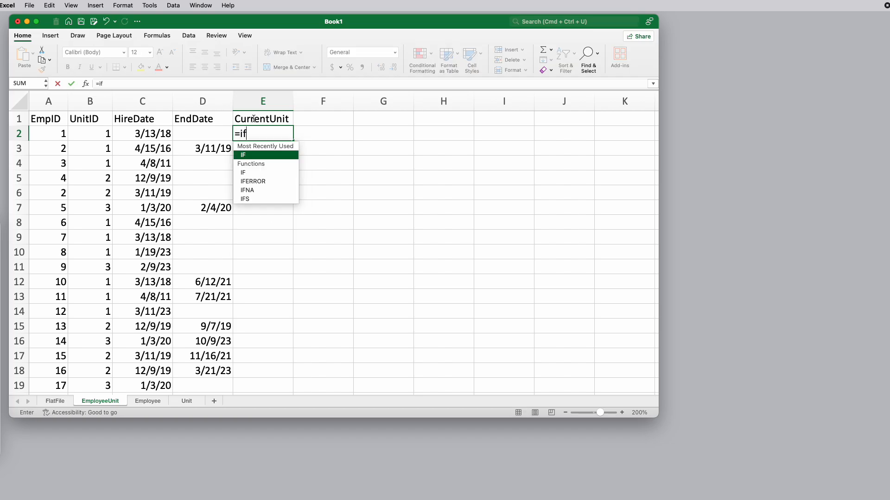
type("(")
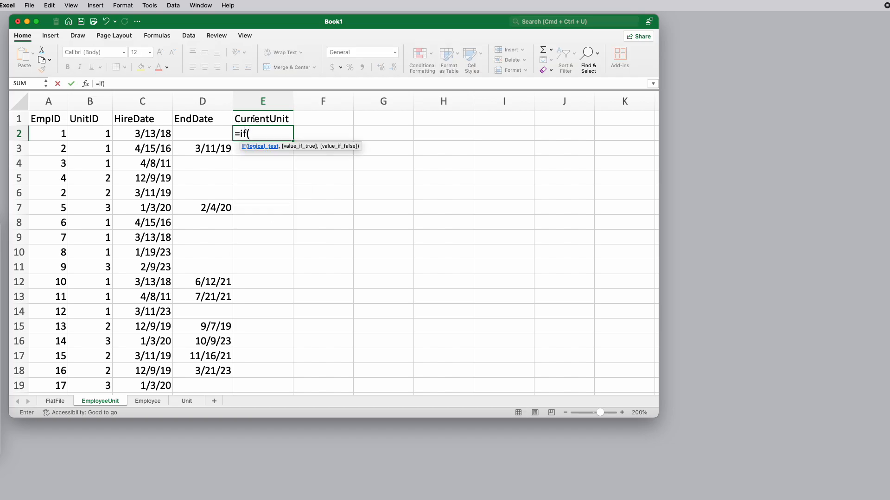
left_click(200, 133)
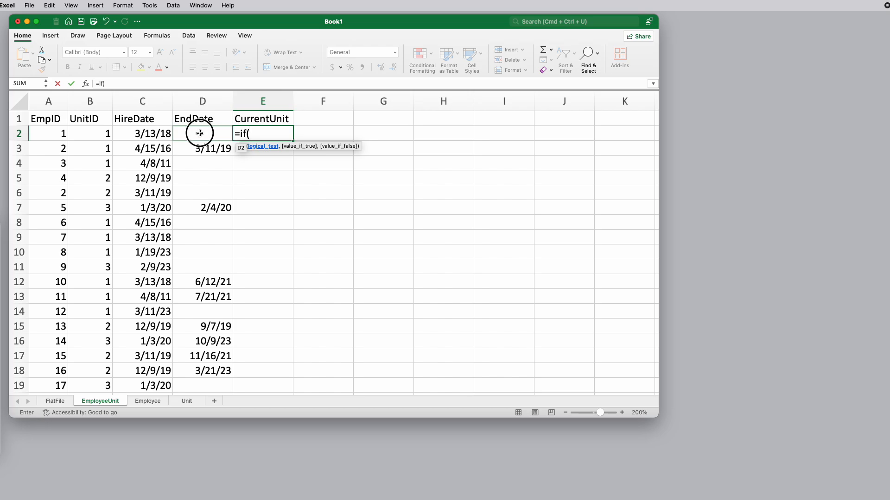
type("=")
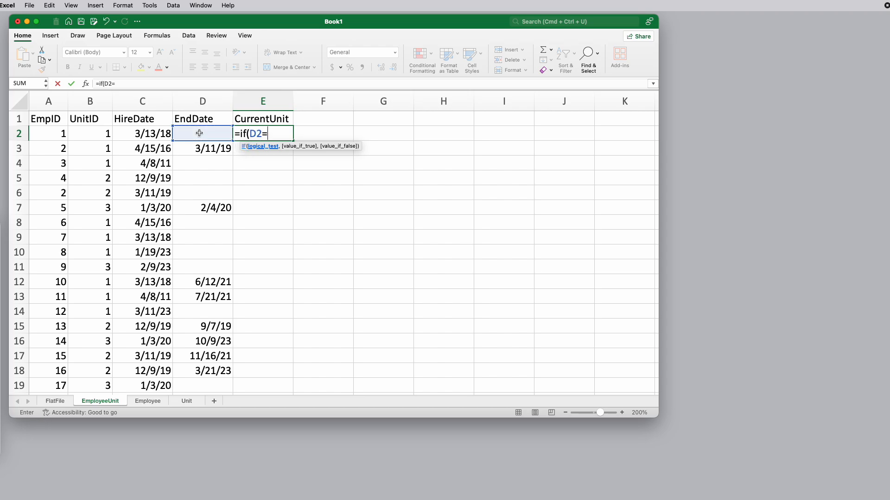
type("\"\",")
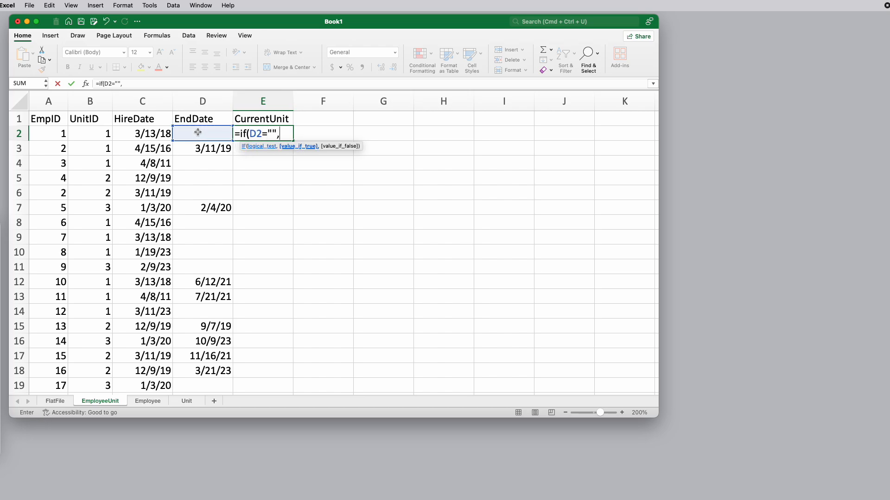
left_click(99, 135)
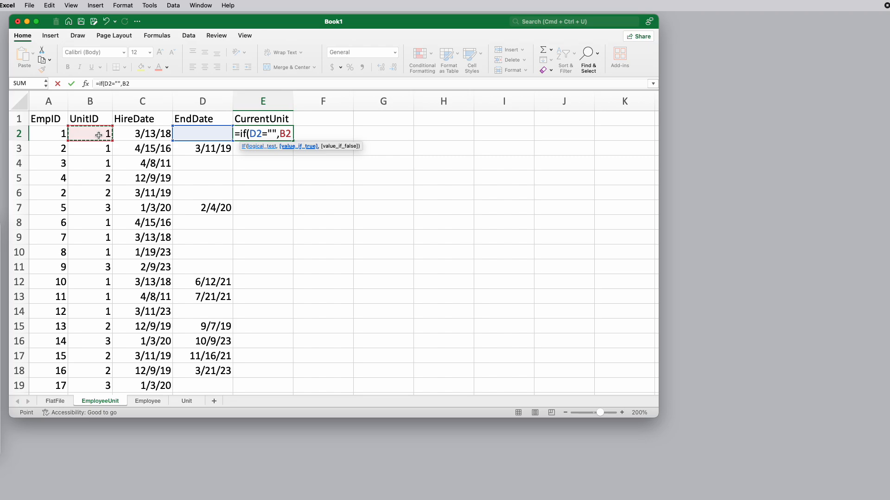
type(",\"\")")
key("Return")
key("Up")
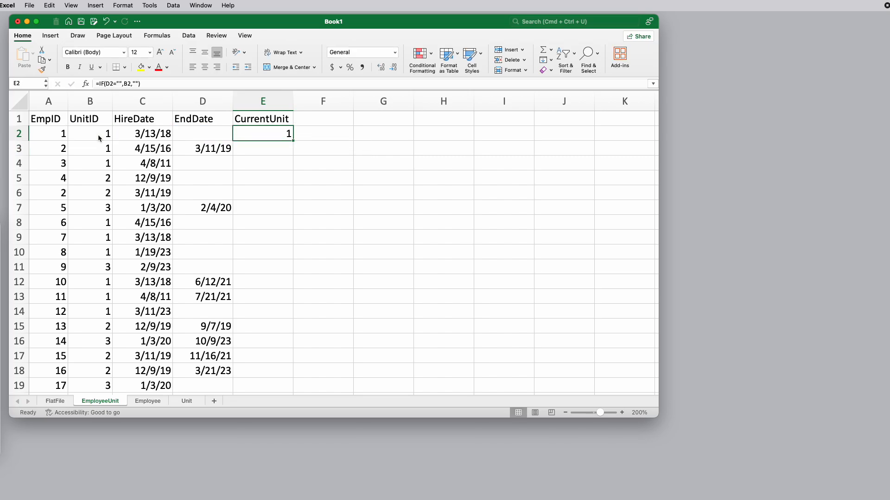
Fill the CurrentUnit formula down the whole EmployeeUnit table and check the filled cells
double_click(293, 141)
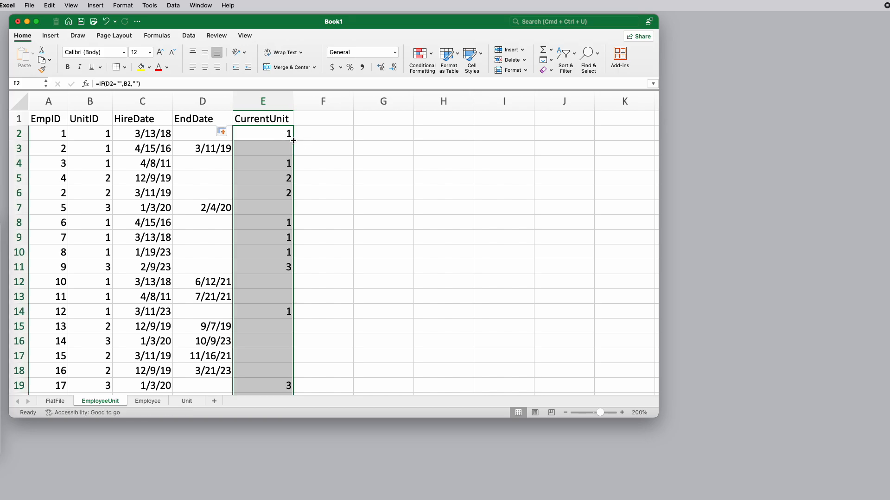
left_click(254, 149)
left_click(258, 168)
scroll(258, 180, "down", 1)
scroll(260, 182, "up", 1)
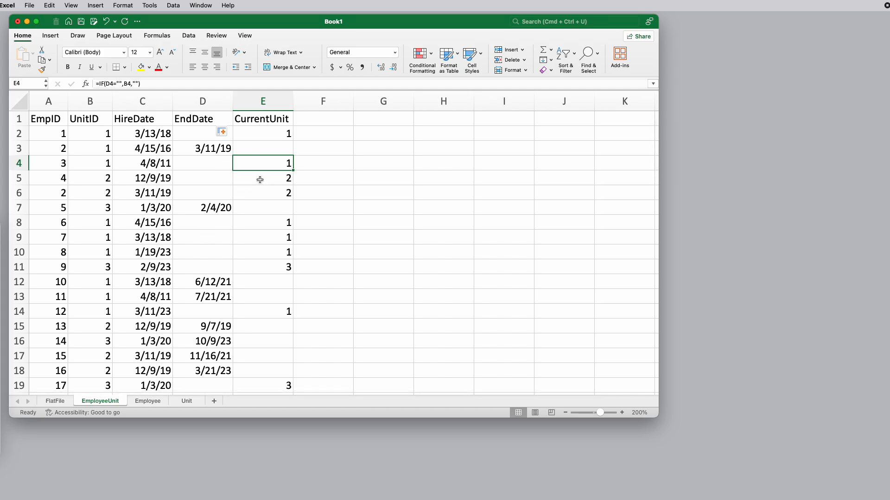
Sort the EmployeeUnit records by CurrentUnit in A to Z order with a header row, and select each unit's block for counting
left_click(259, 119)
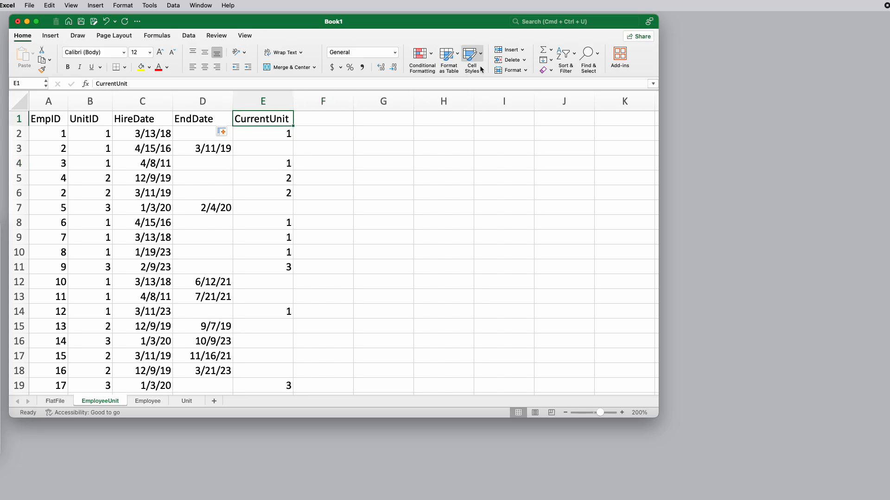
left_click(187, 37)
left_click(184, 56)
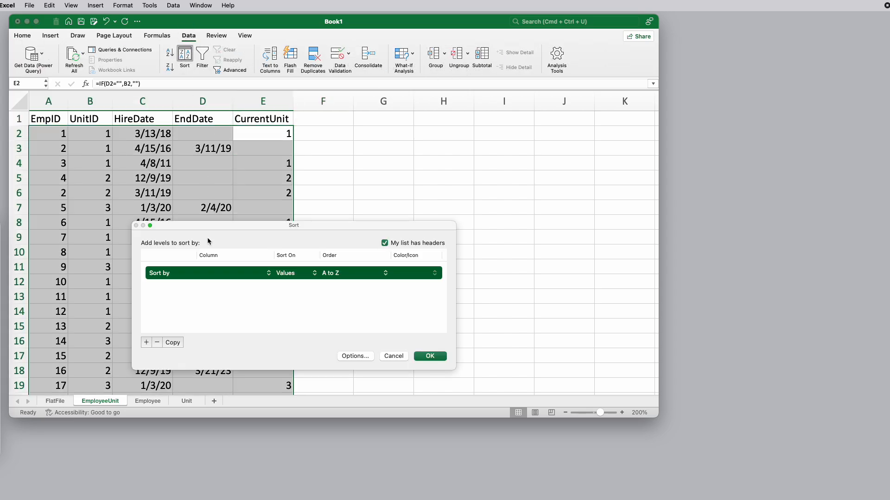
left_click(388, 246)
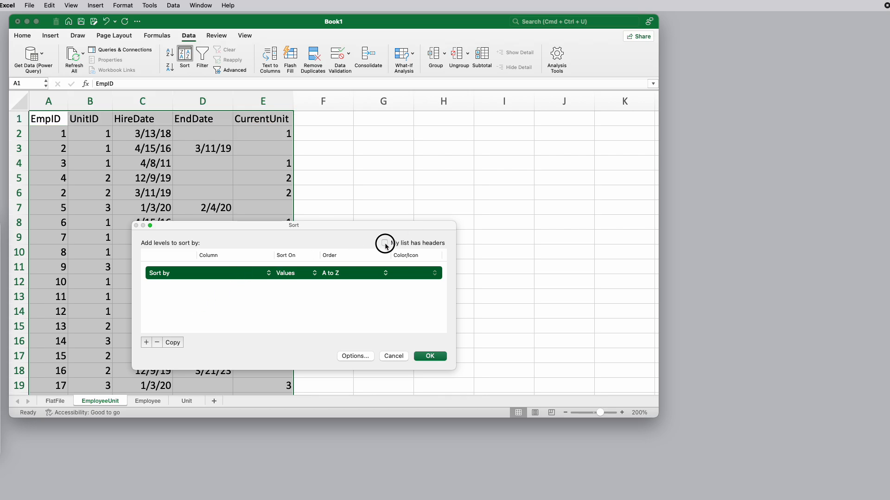
left_click(387, 245)
left_click(269, 274)
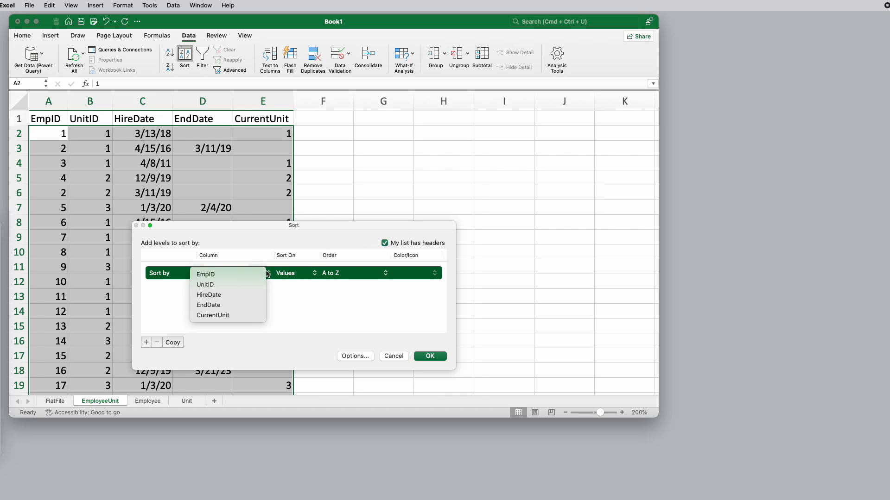
left_click(233, 318)
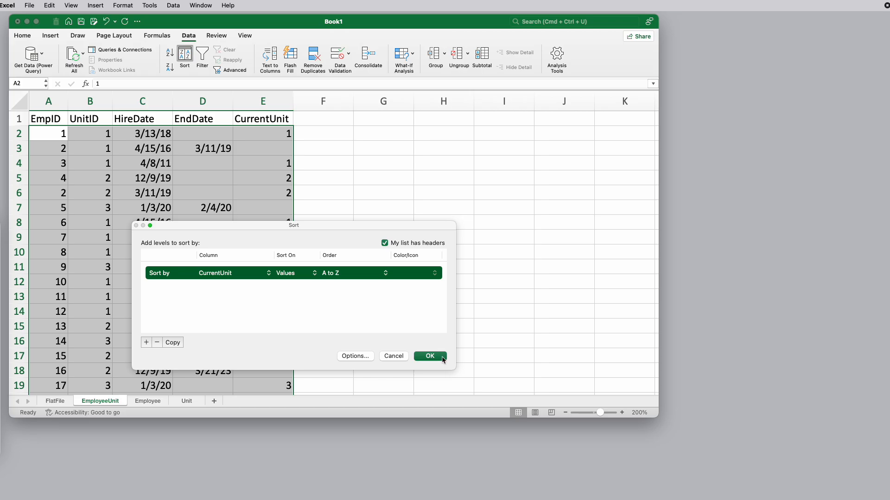
left_click(430, 356)
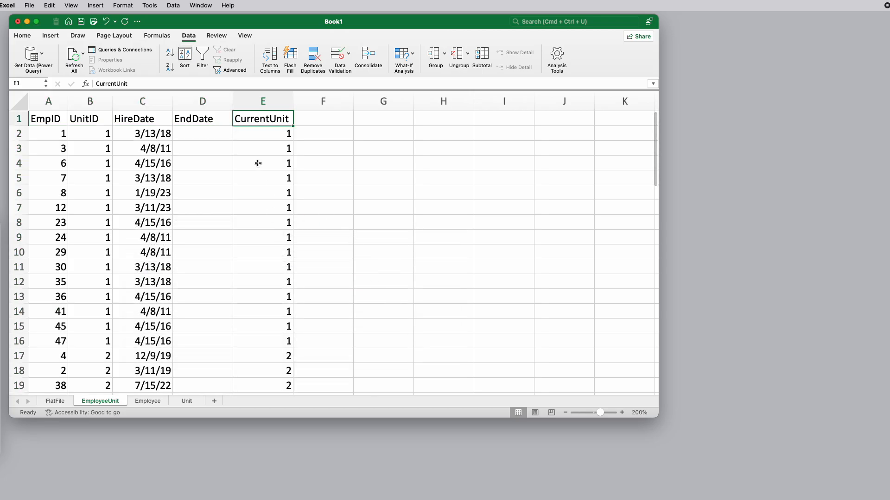
left_click_drag(272, 135, 281, 341)
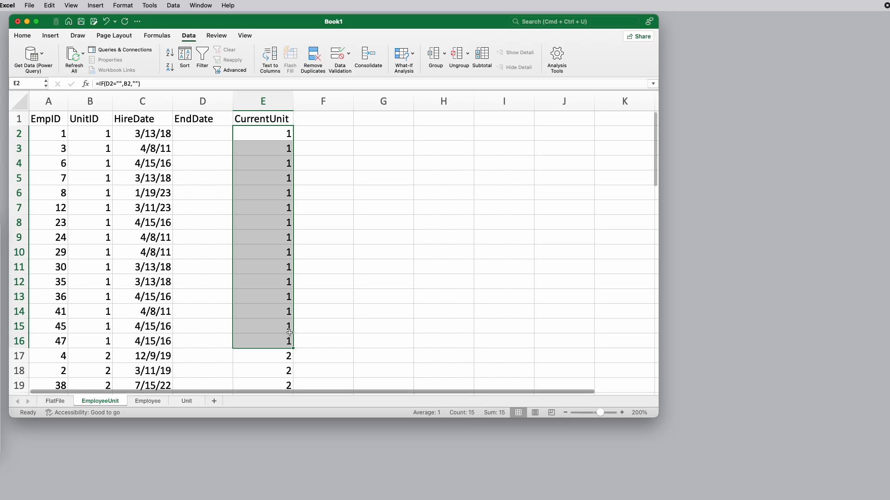
scroll(297, 337, "down", 5)
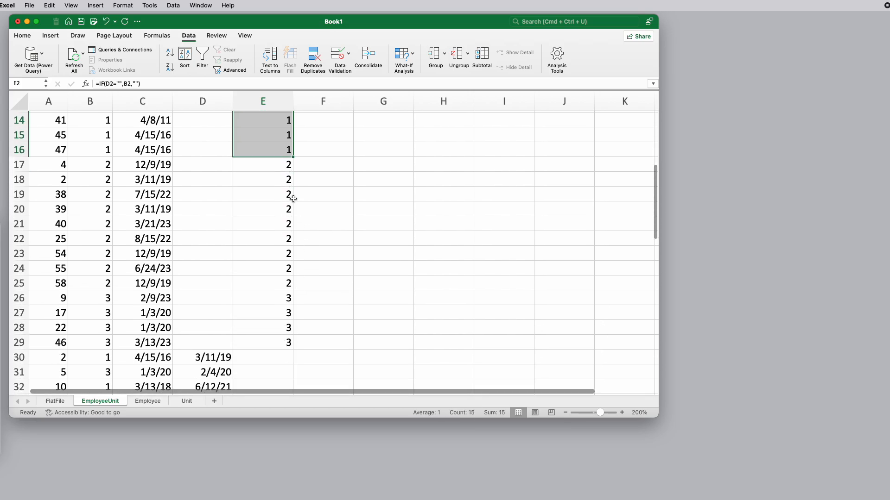
left_click_drag(284, 164, 282, 343)
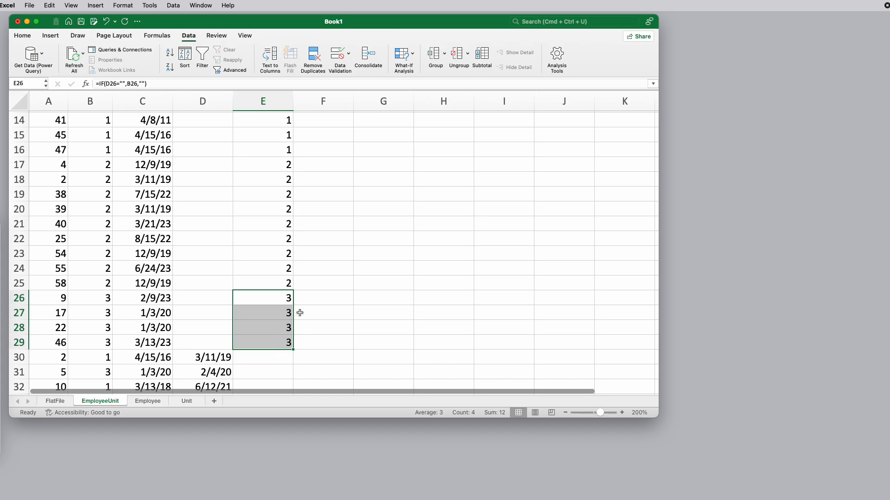
Compare the EmployeeCount formula in D2 of the Unit sheet with the position of the CurrentUnit column in EmployeeUnit
left_click(186, 401)
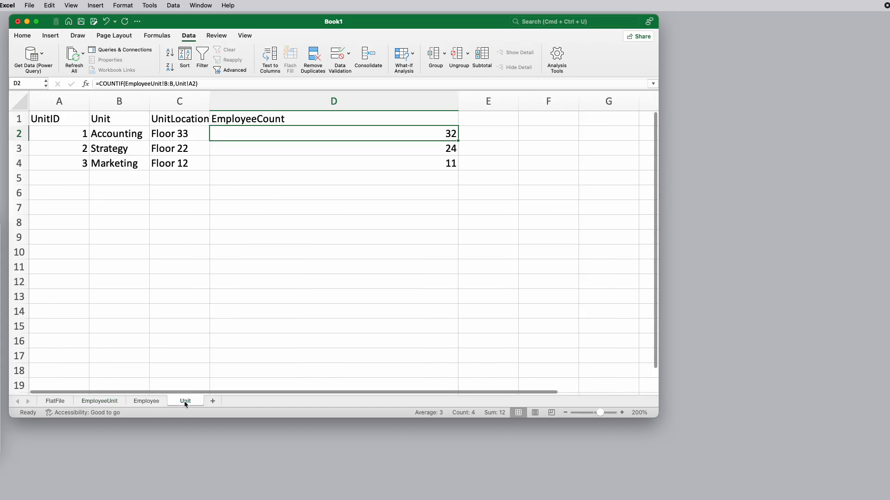
double_click(263, 133)
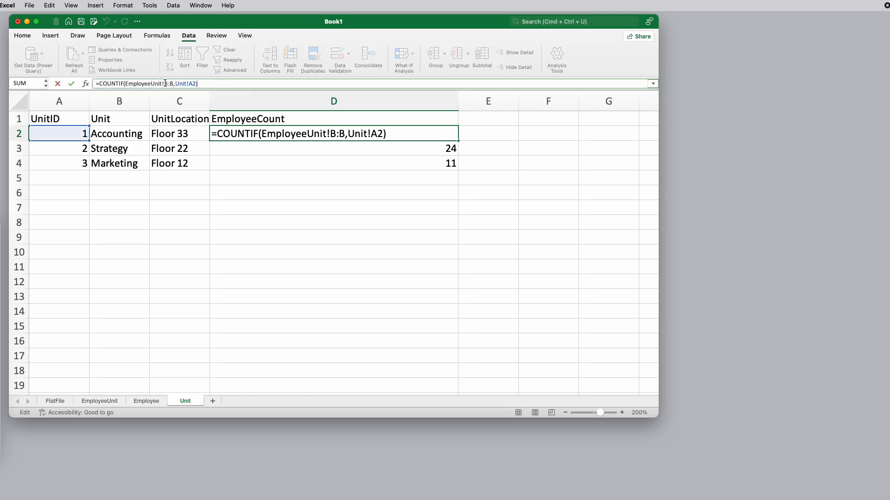
left_click(104, 401)
scroll(93, 126, "up", 5)
scroll(93, 125, "up", 3)
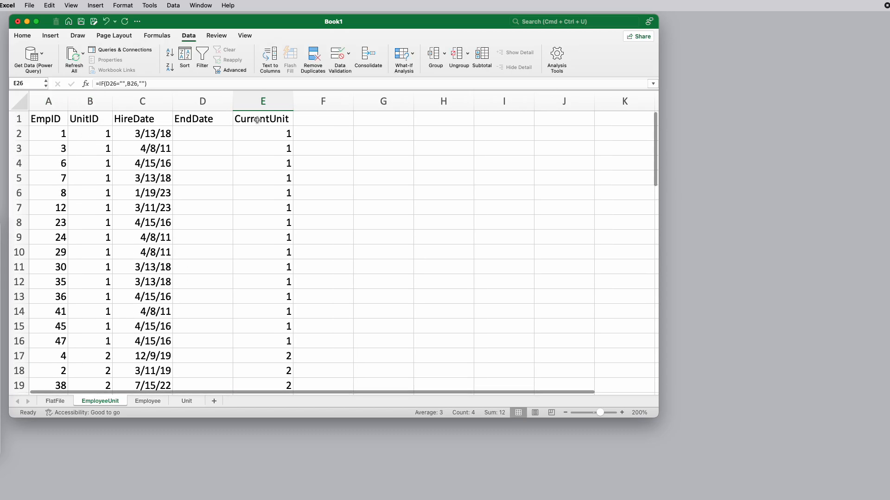
left_click(187, 402)
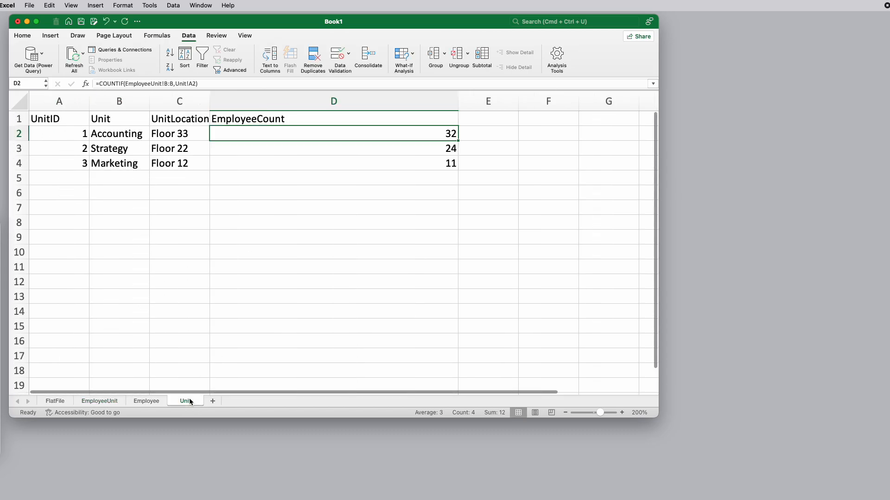
Change the formula in D2 of the Unit sheet to =COUNTIF(EmployeeUnit!E:E,Unit!A2) and fill it down to D4
left_click(167, 84)
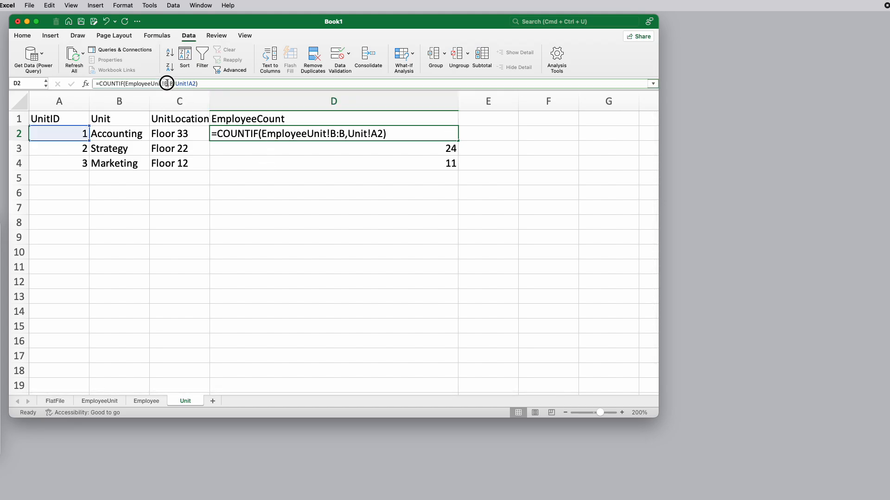
left_click(336, 134)
key("BackSpace")
type("E")
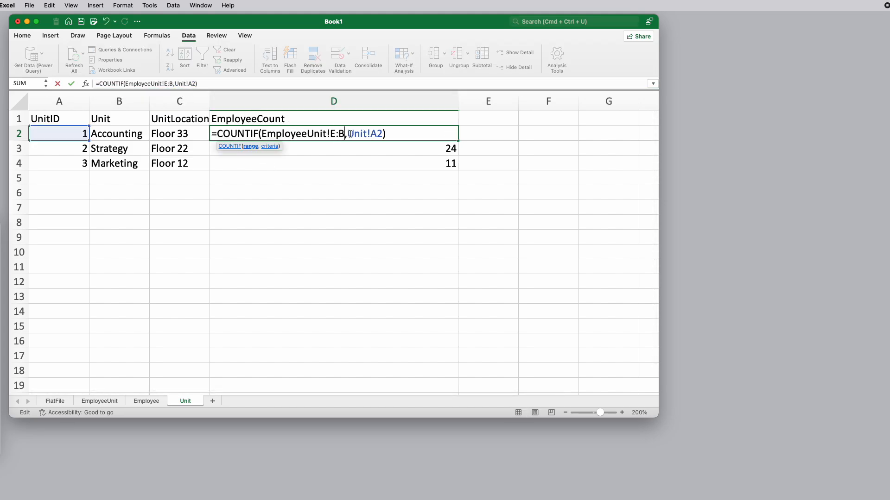
key("BackSpace")
type("E")
key("Return")
left_click(350, 136)
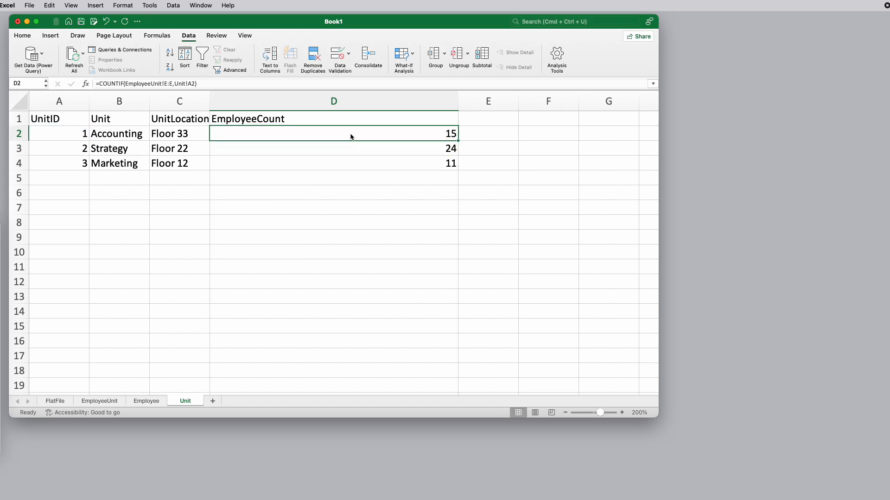
double_click(458, 140)
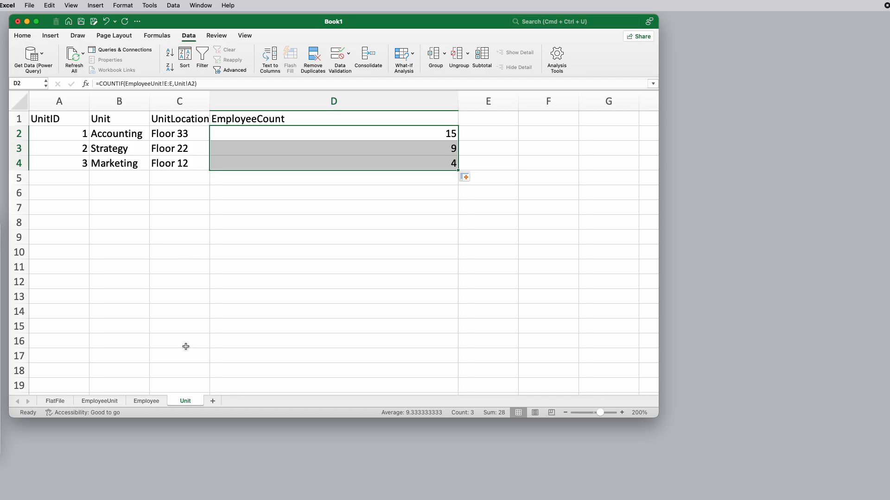
Check the EmployeeCount results by selecting the CurrentUnit cells of units 1, 2 and 3 in turn in the EmployeeUnit sheet
left_click(113, 400)
left_click_drag(274, 135, 284, 340)
scroll(283, 334, "down", 2)
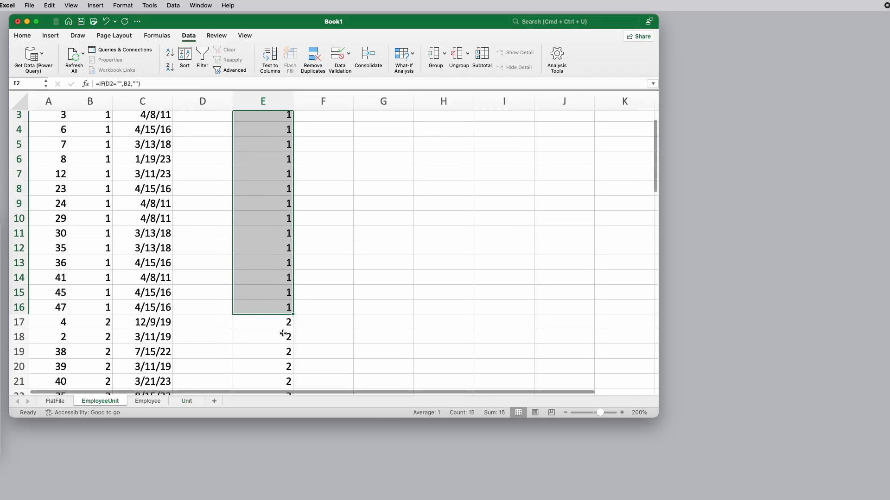
scroll(283, 334, "down", 7)
left_click_drag(278, 225, 278, 340)
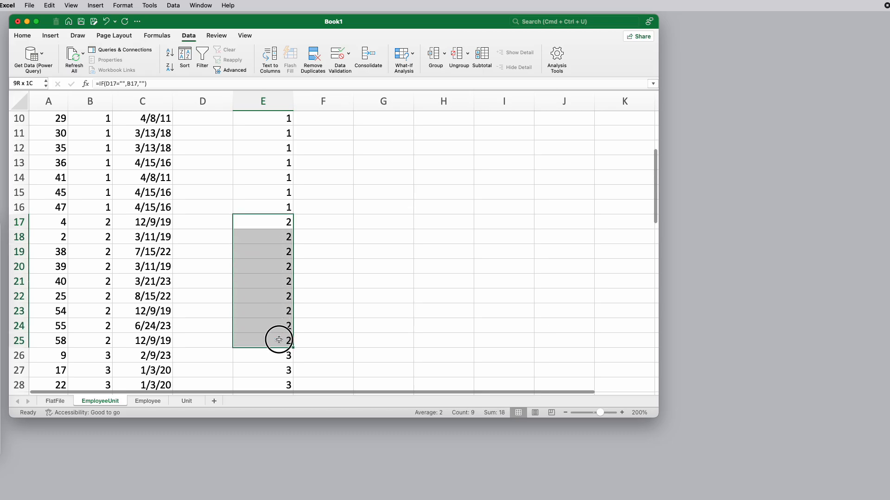
scroll(278, 324, "down", 7)
left_click_drag(278, 252, 269, 293)
scroll(269, 297, "up", 15)
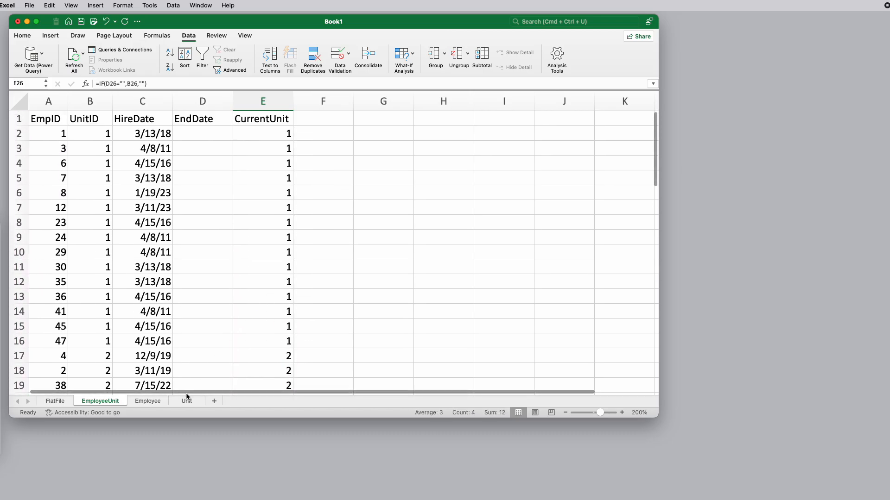
Autofit the EmployeeCount column of the Unit sheet to its contents and select cell D2
left_click(185, 401)
left_click(465, 137)
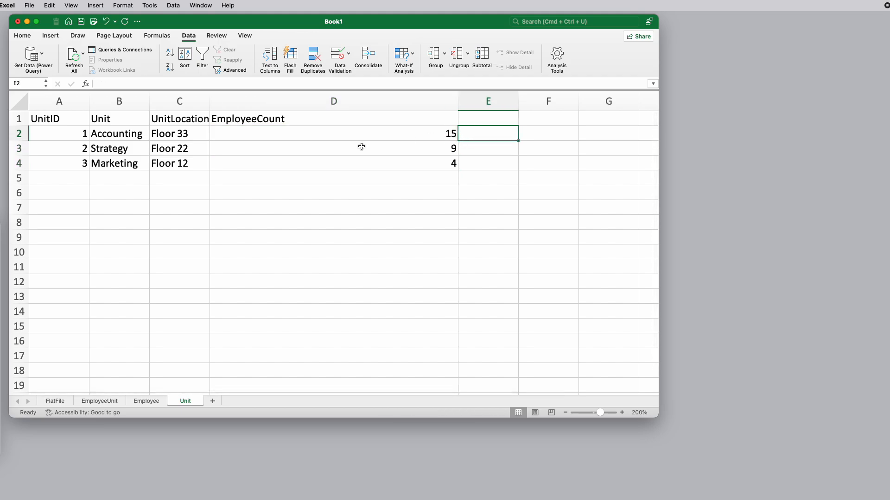
double_click(458, 96)
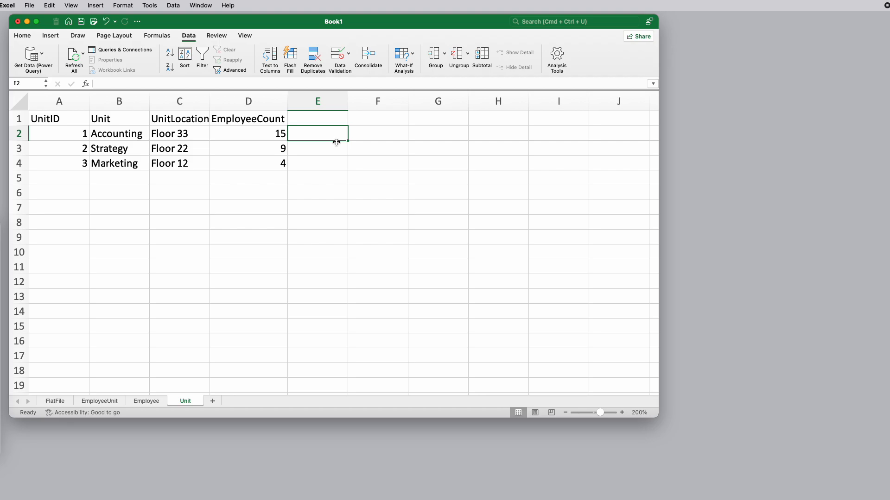
left_click(266, 133)
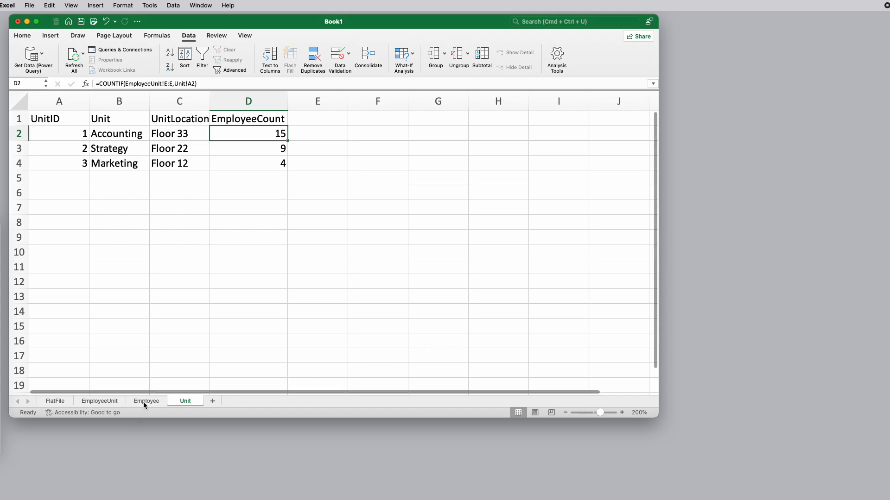
Sort the FlatFile records by EndDate from oldest to newest and examine the rows with an empty end date
left_click(52, 402)
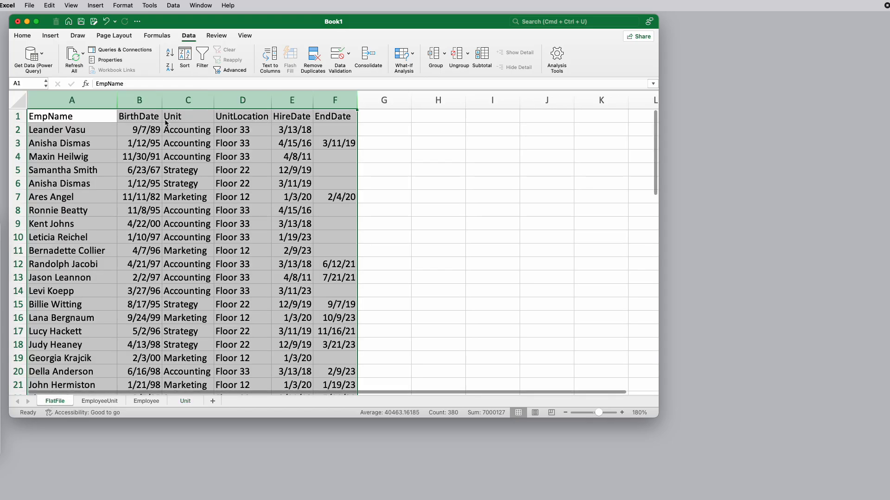
left_click(74, 132)
left_click(191, 133)
left_click(335, 126)
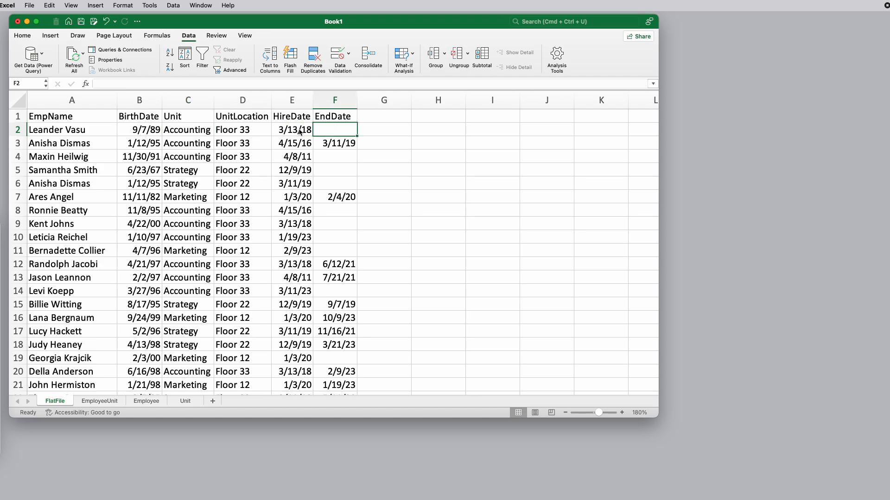
left_click(327, 120)
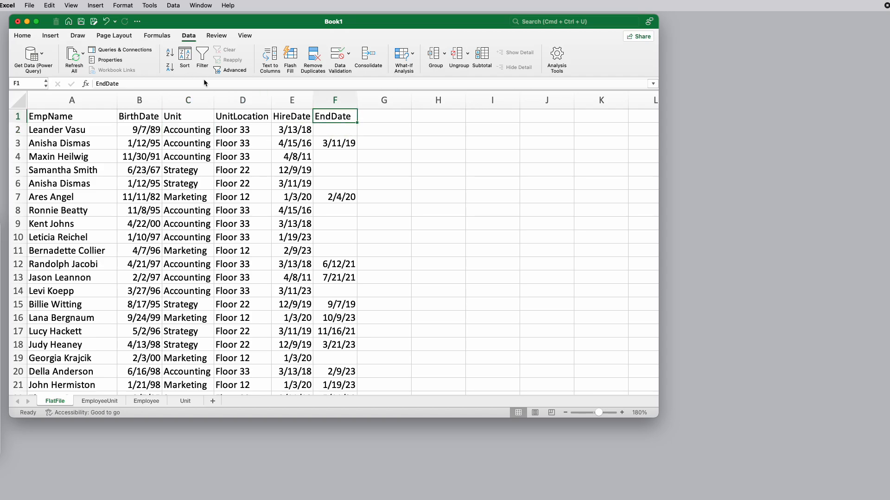
left_click(190, 58)
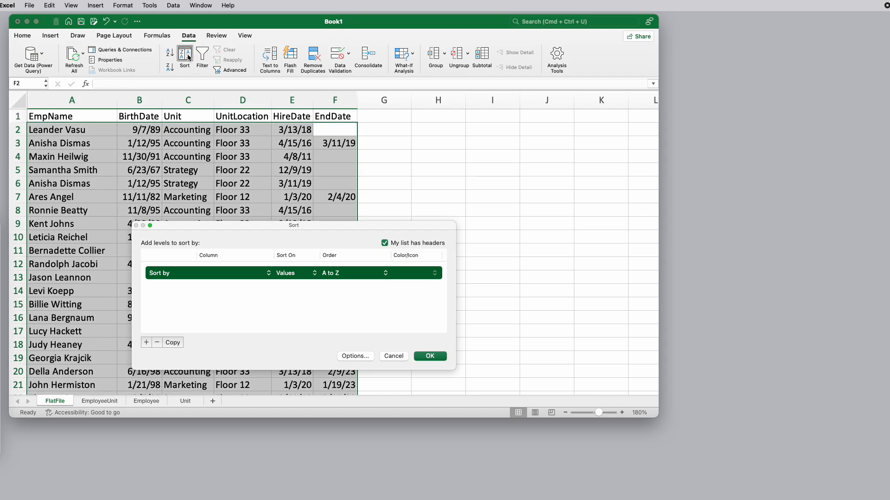
left_click(269, 273)
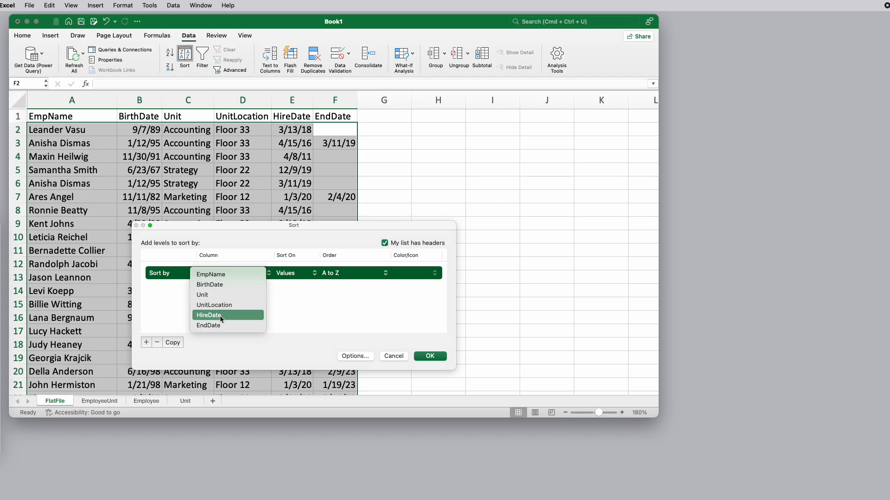
left_click(217, 326)
left_click(430, 356)
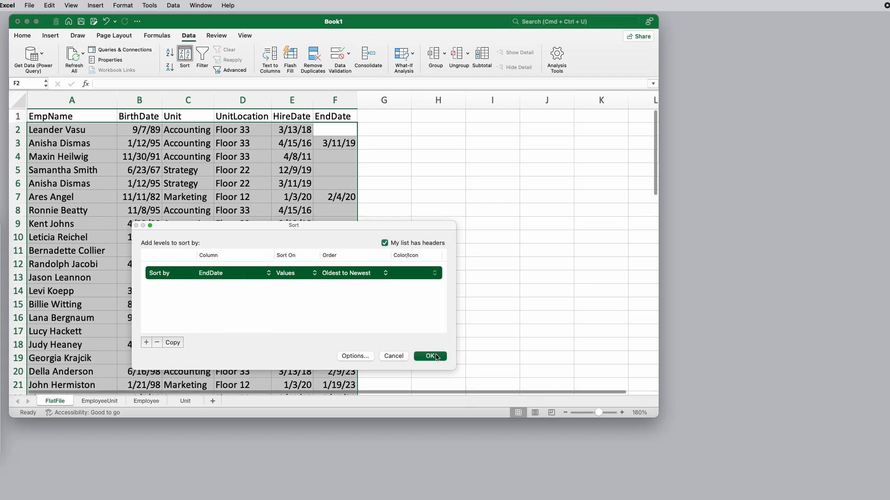
scroll(360, 225, "down", 10)
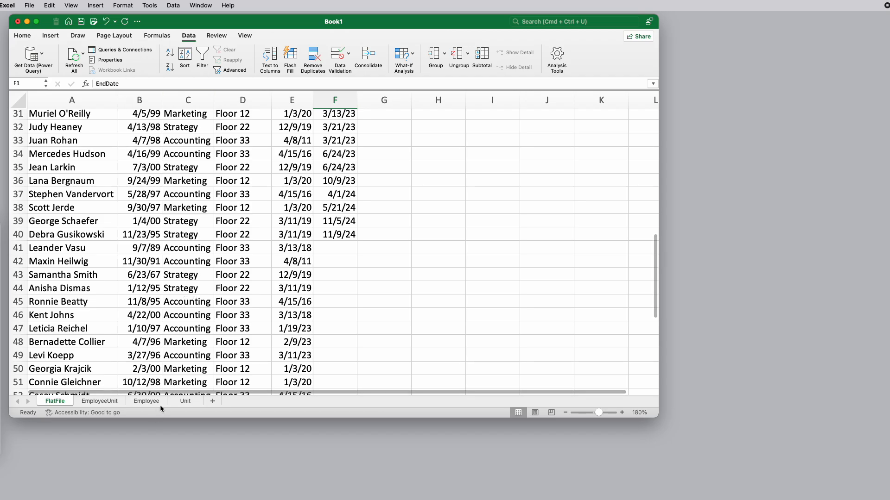
Narrow the EmpID column of the Employee sheet and add a CurrentUnit header in cell D1
left_click(146, 402)
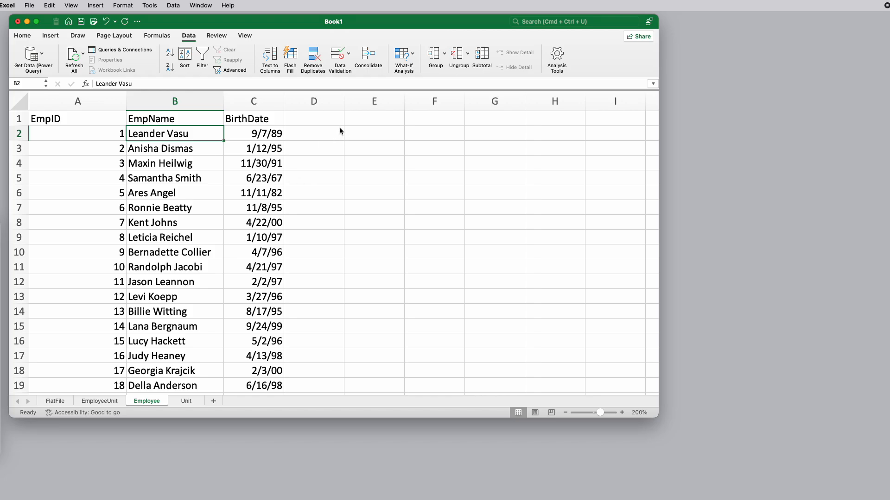
left_click_drag(126, 101, 66, 101)
left_click(252, 119)
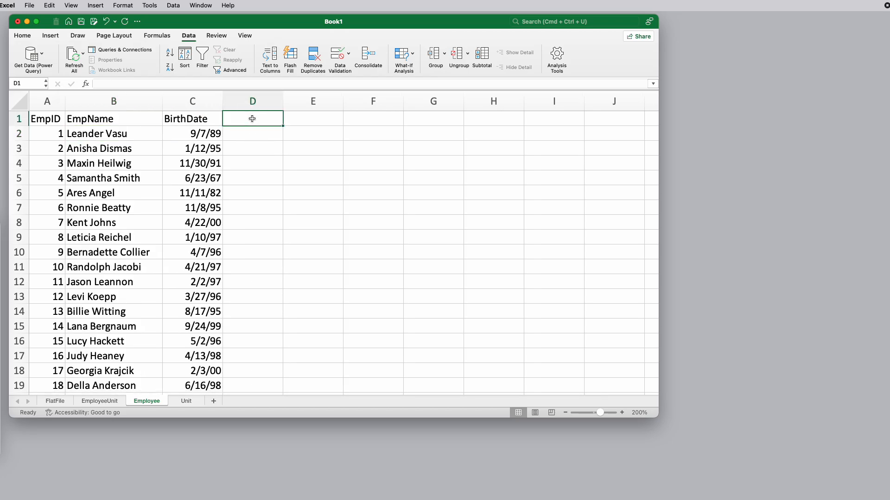
type("Unit")
key("Return")
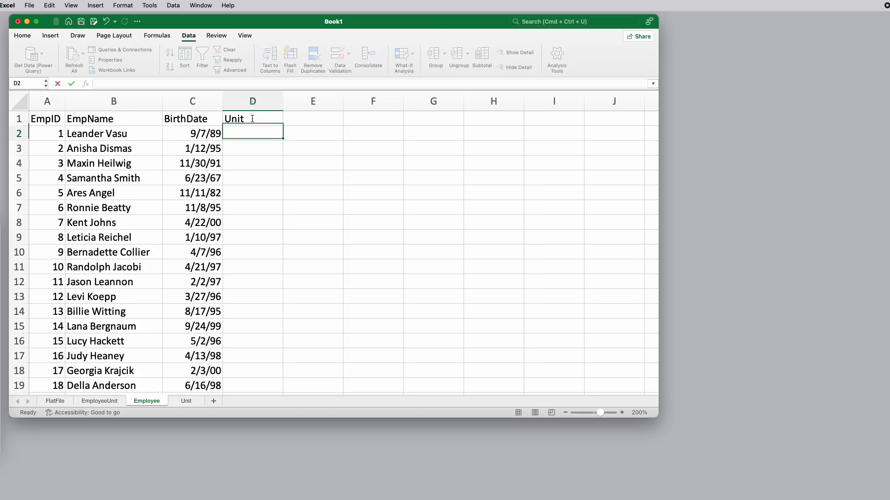
left_click(252, 119)
type("Cur")
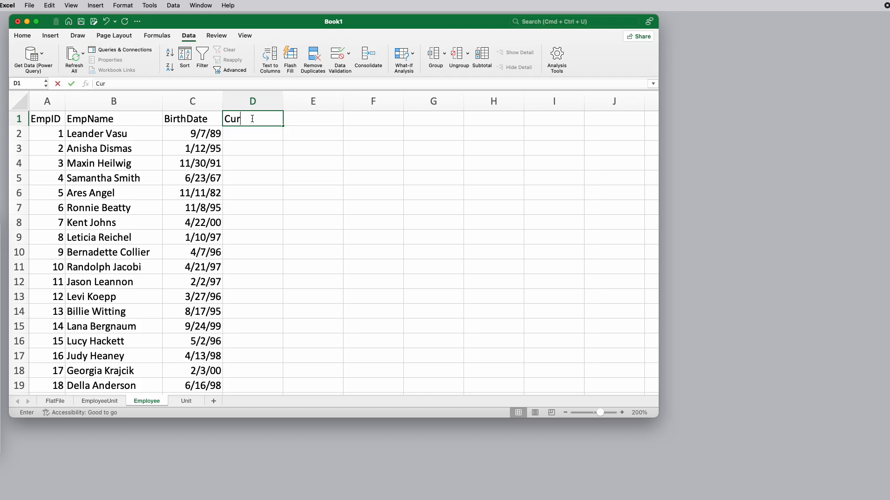
type("rentUnit")
key("Return")
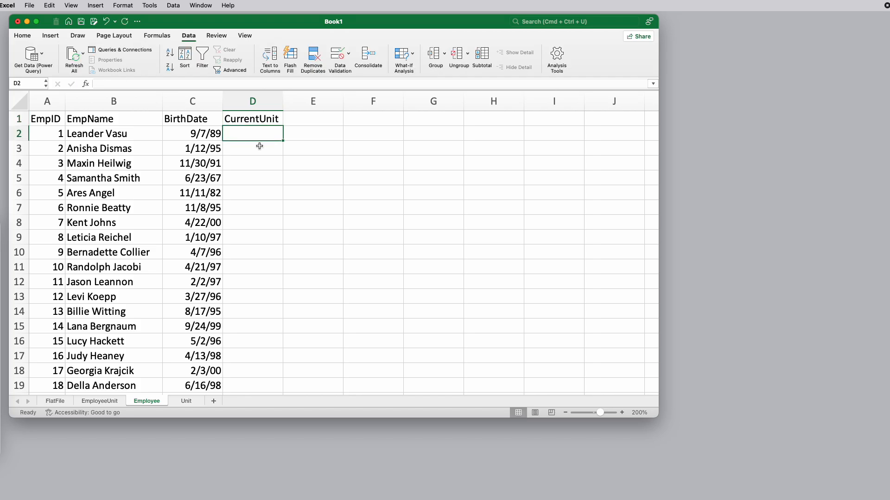
Look up each employee's current unit in cell D2 of the Employee sheet with =VLOOKUP(A2,EmployeeUnit!A:E,5,FALSE)
type("=")
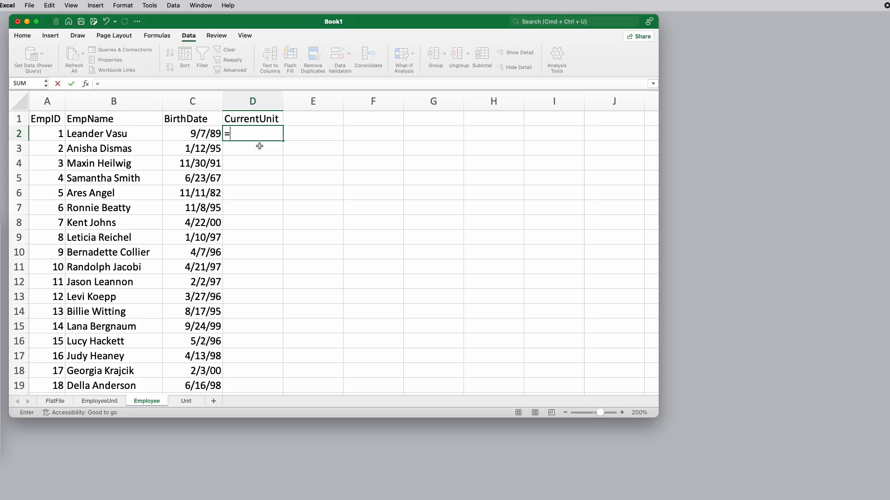
type("vlook")
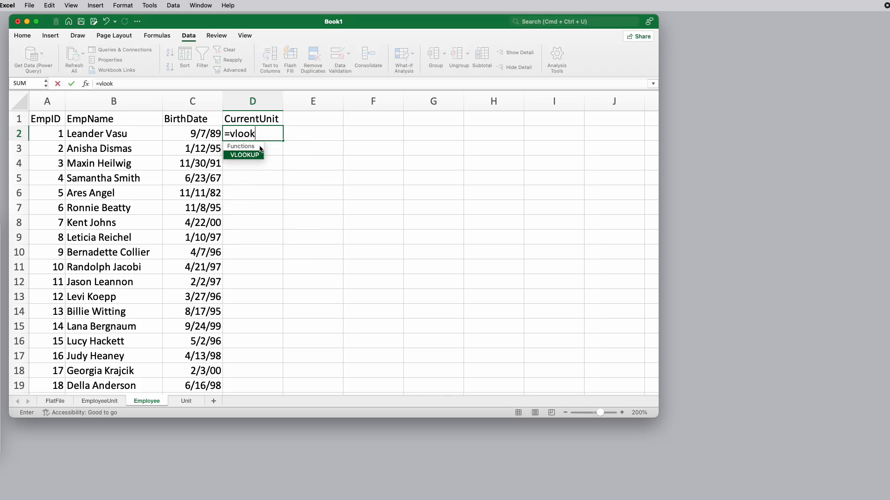
type("up(")
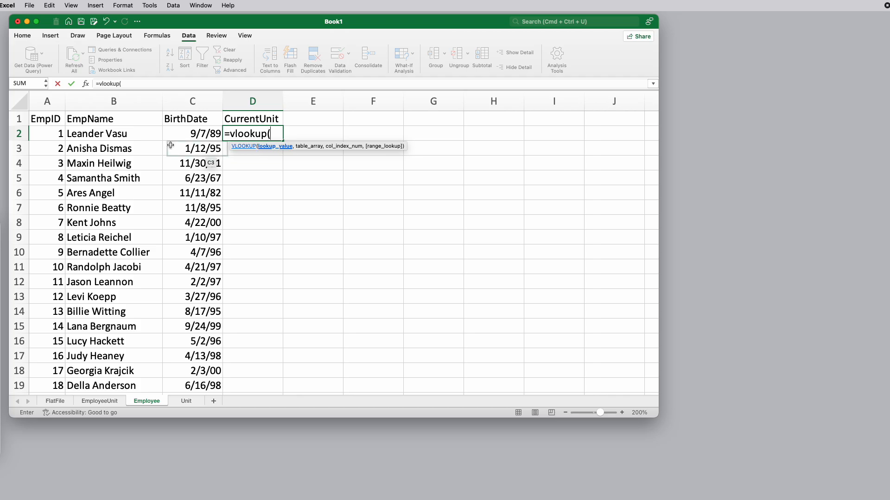
left_click(50, 134)
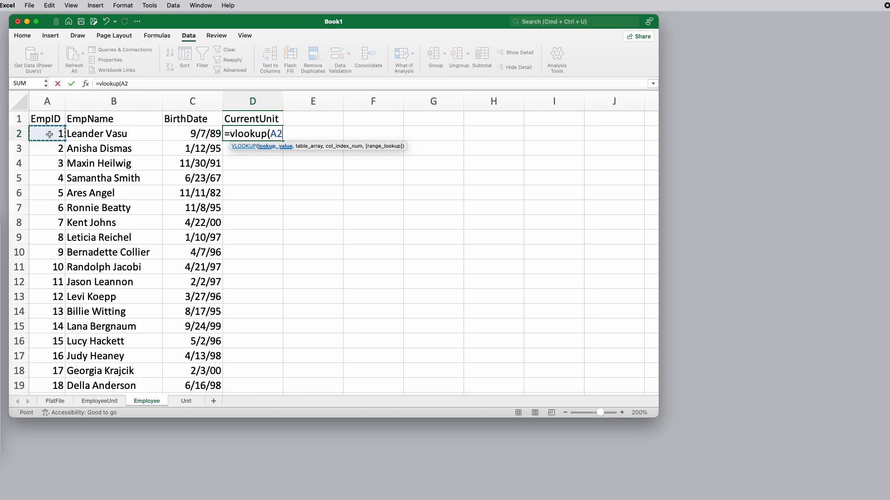
type(",")
left_click(99, 402)
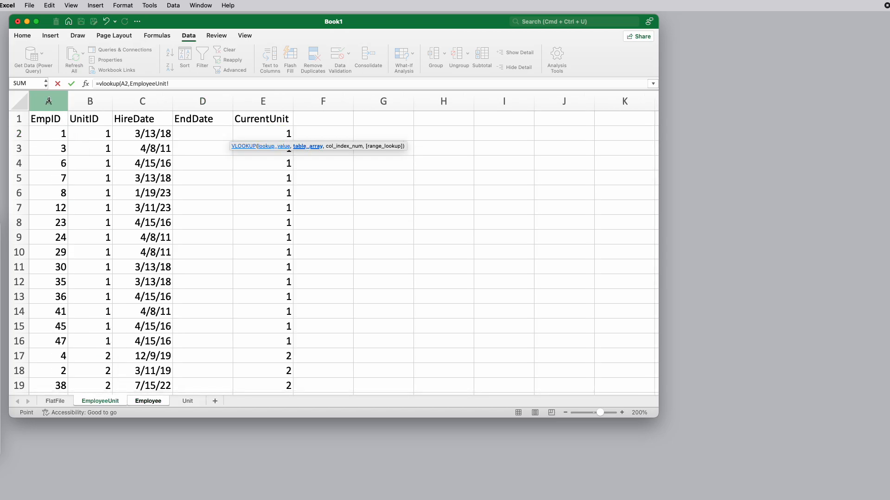
left_click_drag(44, 99, 289, 99)
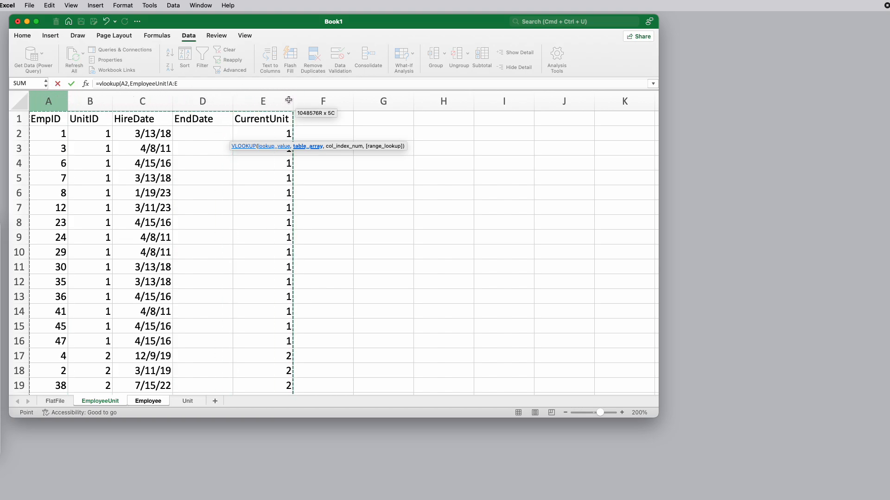
type(",")
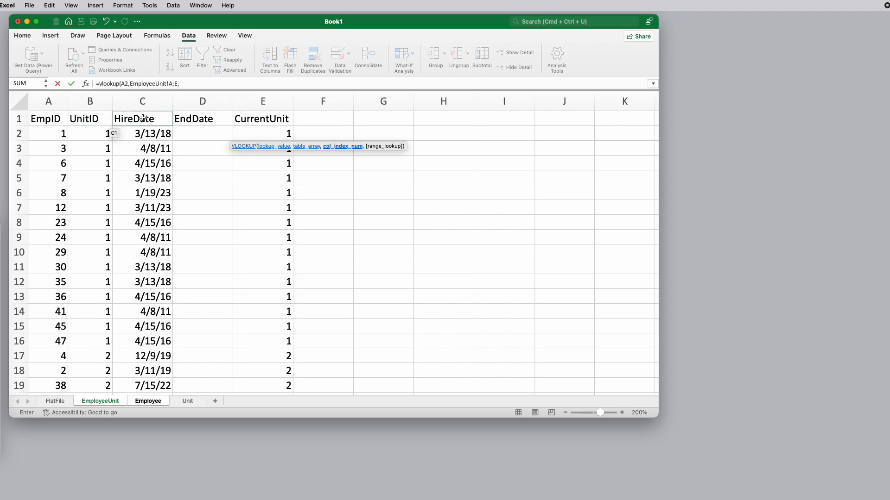
type("5,")
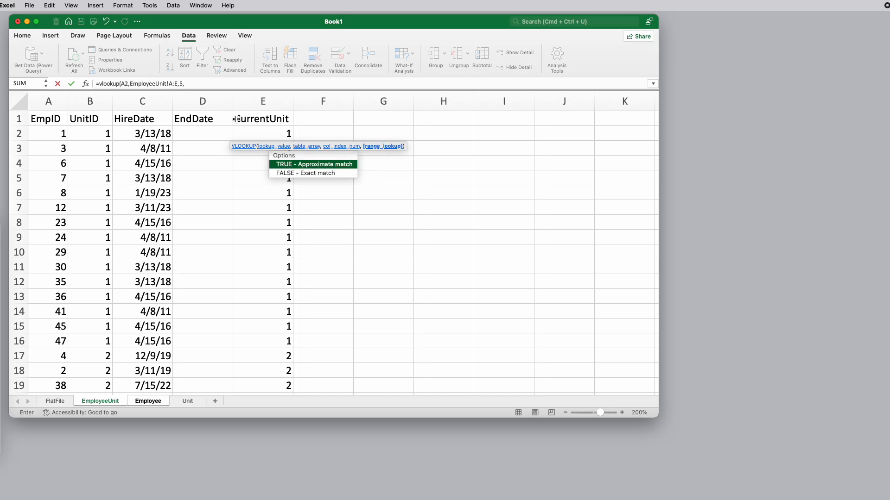
double_click(323, 172)
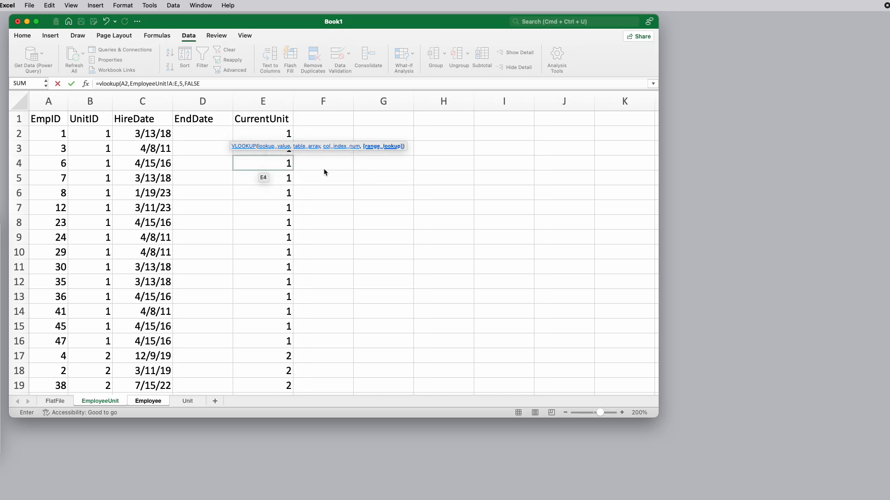
key("Return")
key("Up")
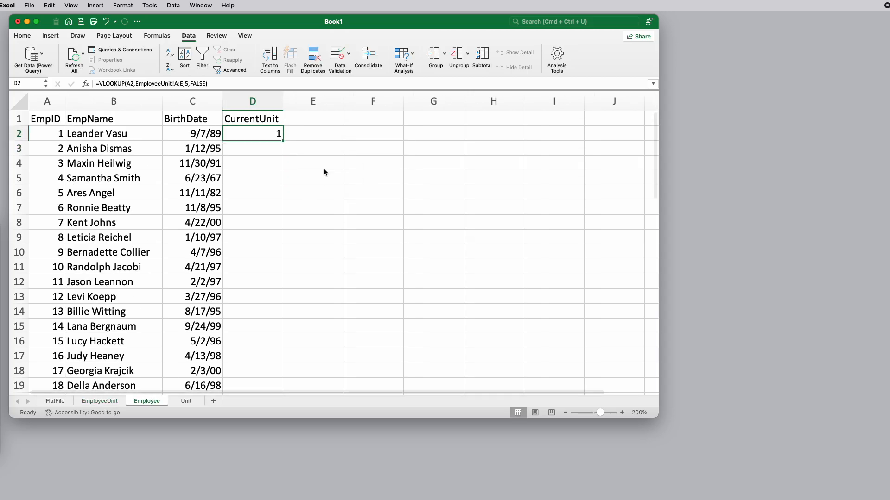
Fill the D2 lookup formula down the CurrentUnit column and review the filled rows
double_click(284, 141)
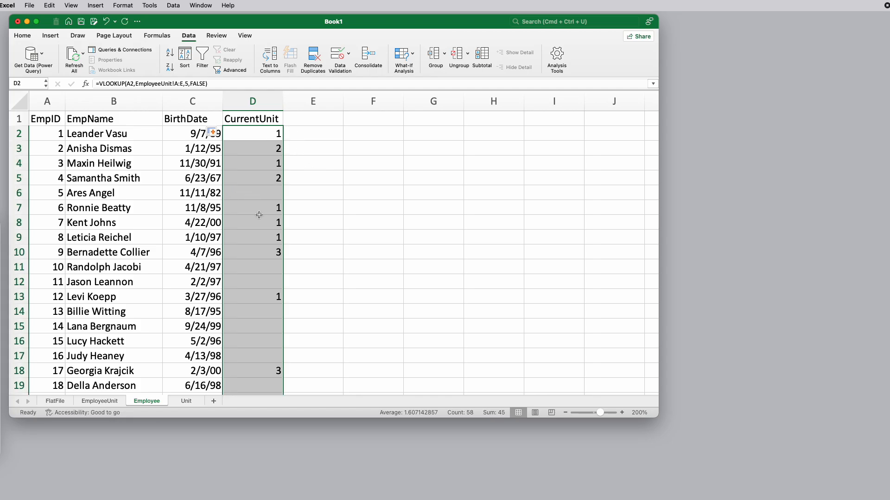
scroll(260, 300, "down", 1)
scroll(260, 301, "down", 7)
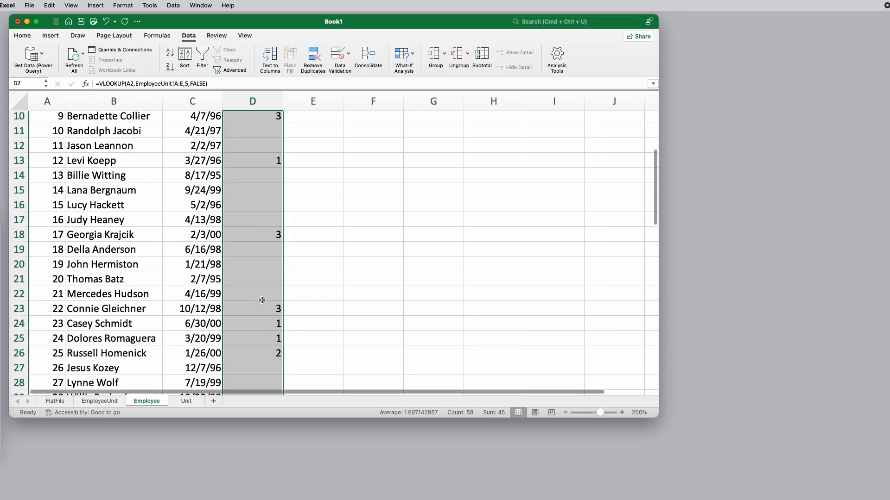
scroll(264, 301, "up", 7)
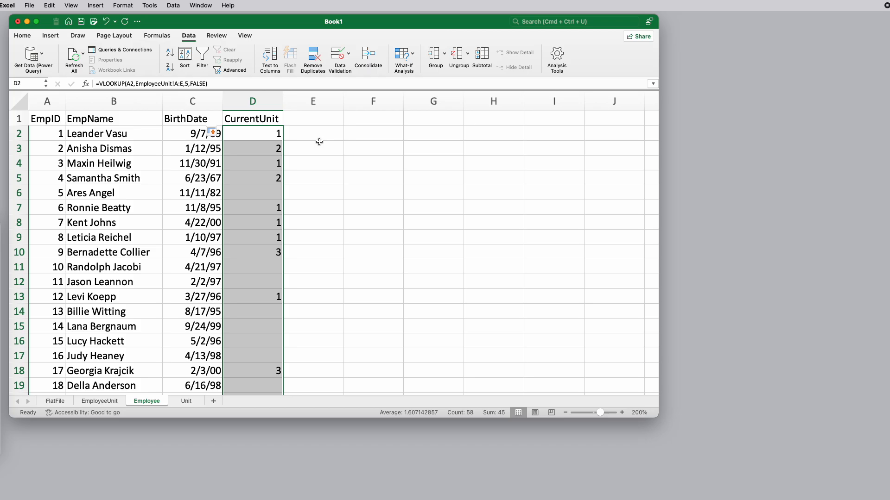
Add a UnitName header in cell E1 of the Employee sheet
left_click(301, 120)
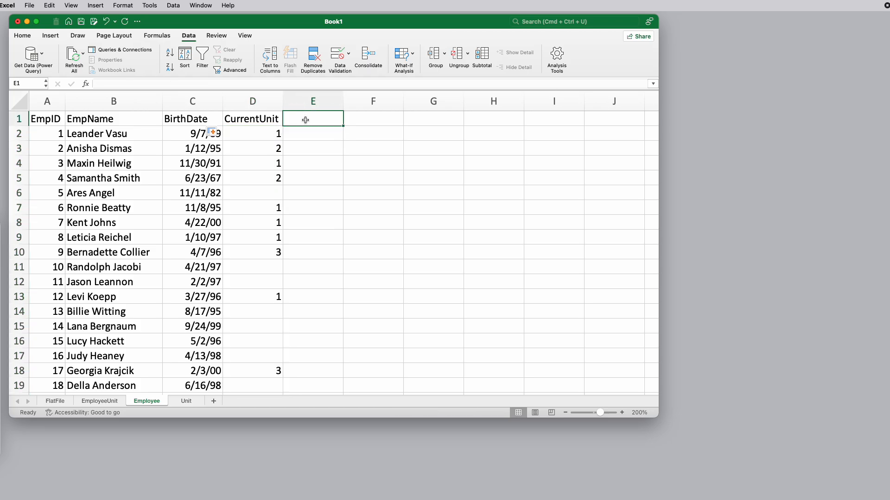
type("U")
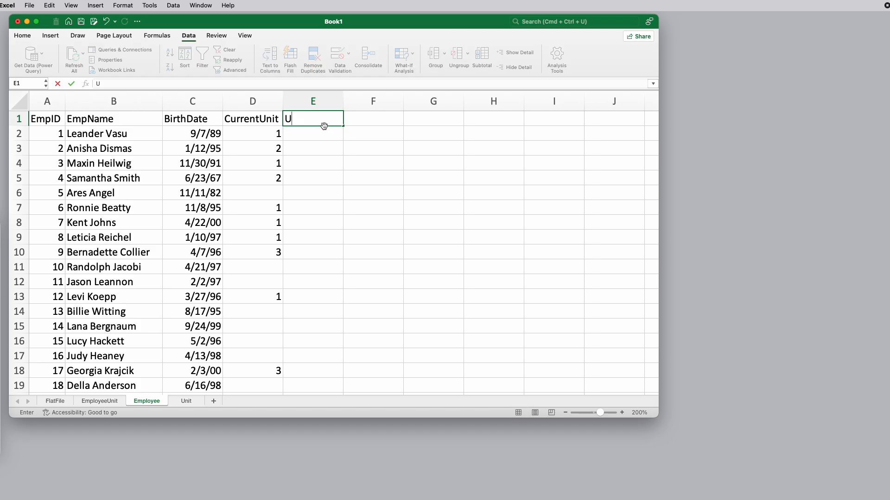
type("nitName")
key("Return")
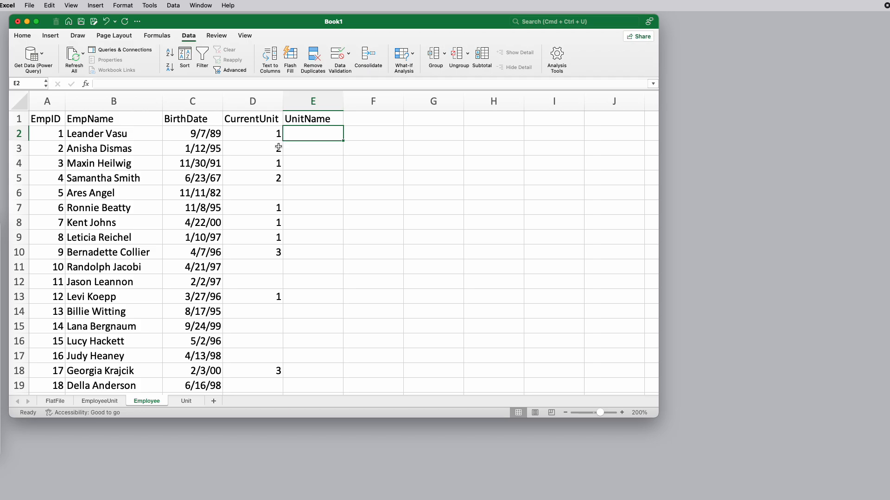
Look up the name of the current unit in cell E2 with =VLOOKUP(D2,Unit!A:B,2,FALSE)
type("=vloo")
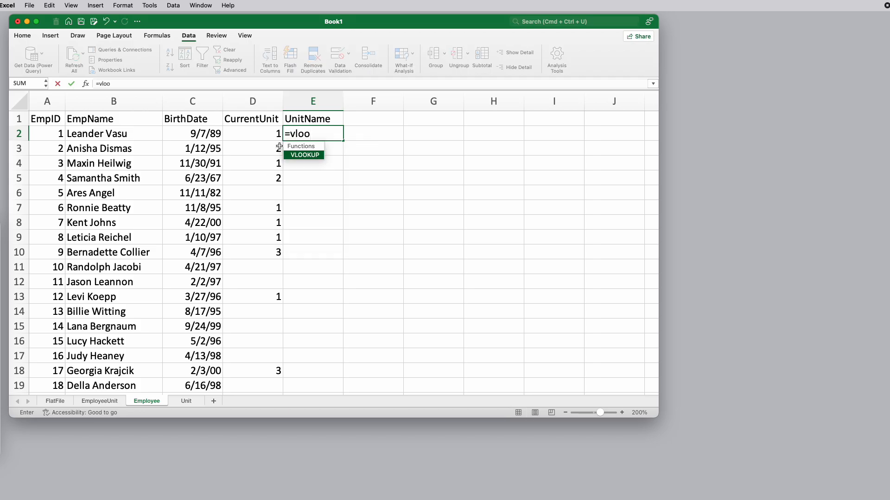
type("kup(")
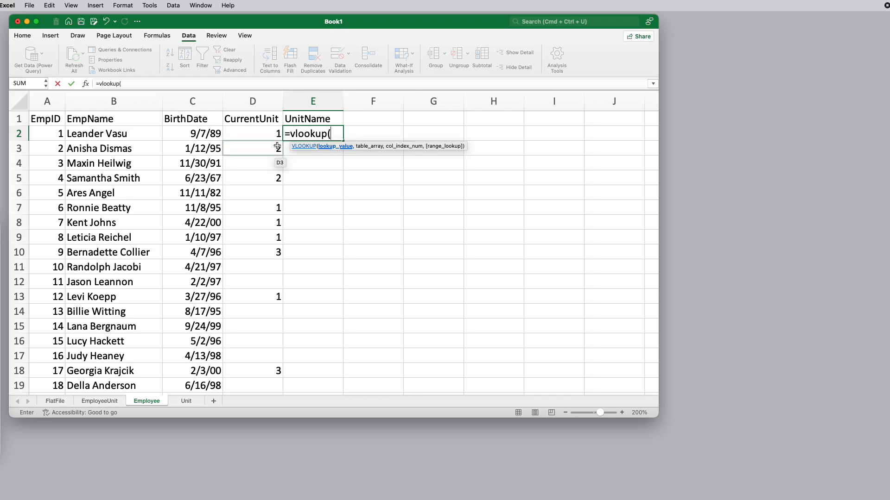
left_click(262, 134)
type(",")
left_click(185, 401)
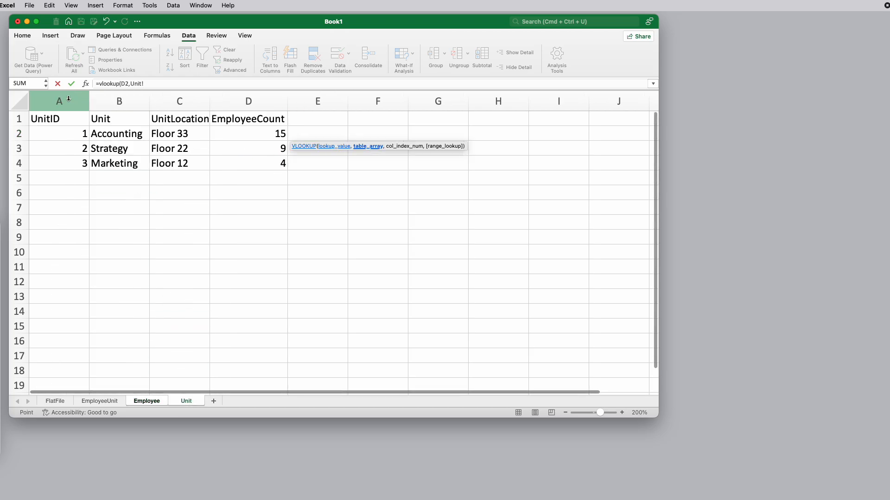
left_click_drag(58, 99, 115, 96)
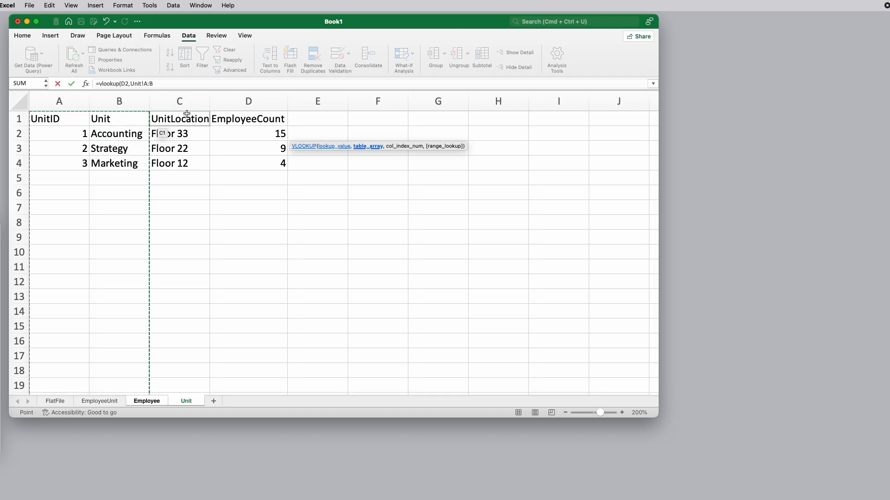
left_click(164, 83)
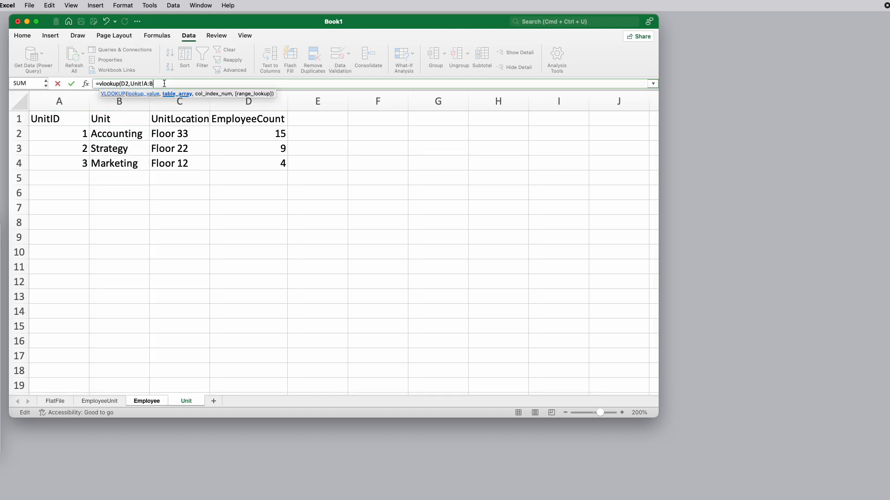
type(",2,")
double_click(194, 121)
type(")")
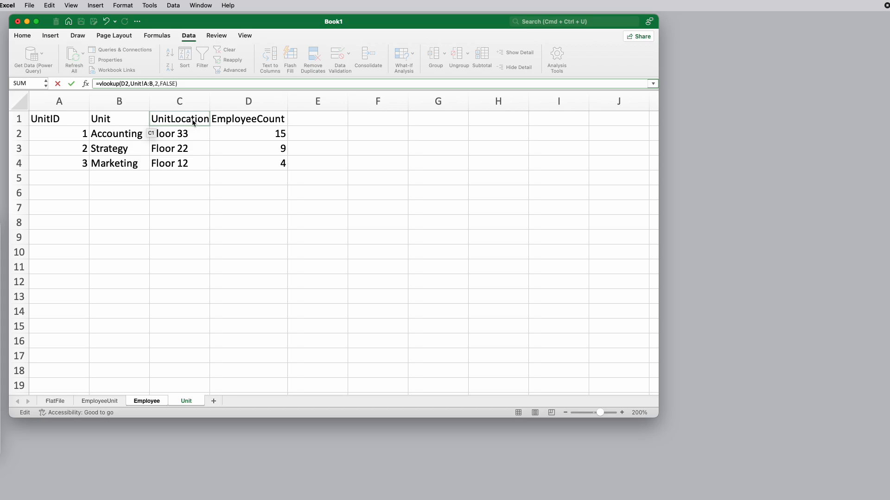
key("Return")
key("Up")
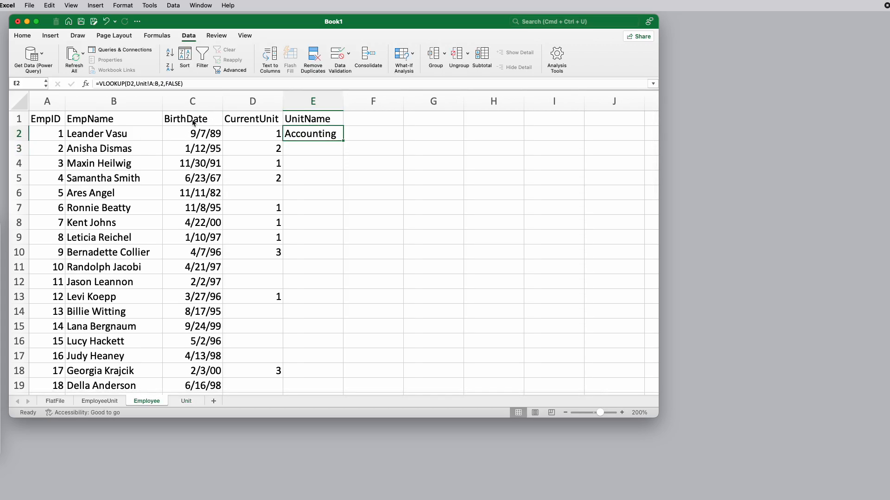
Fill the E2 lookup formula down the UnitName column and inspect the formula in cell E6
double_click(343, 140)
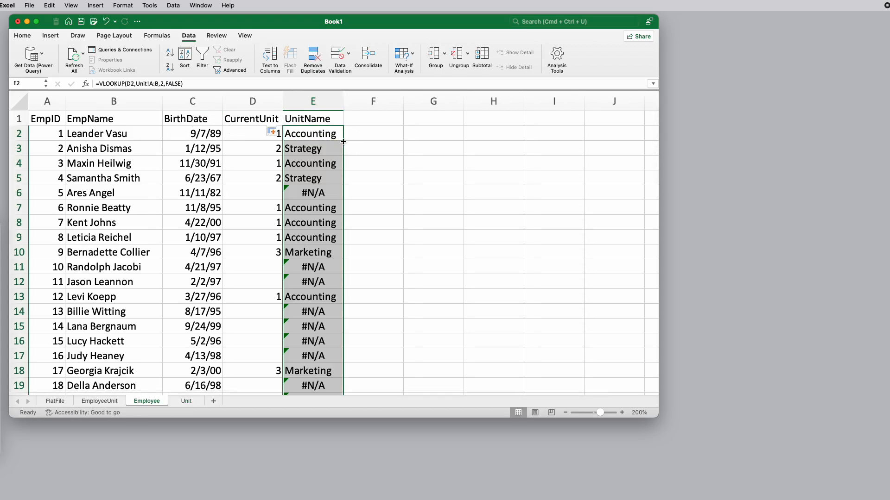
left_click(320, 189)
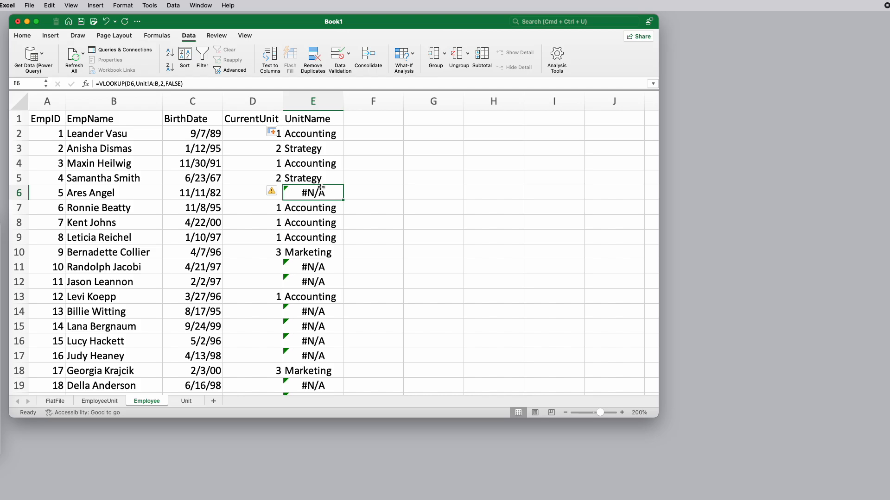
left_click(316, 134)
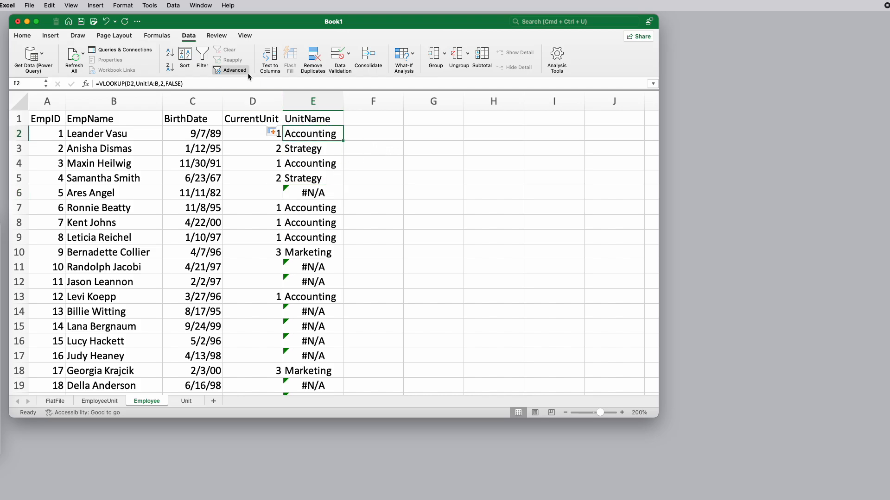
Sort the Employee records by CurrentUnit values in A to Z order and review the sorted rows
left_click(185, 58)
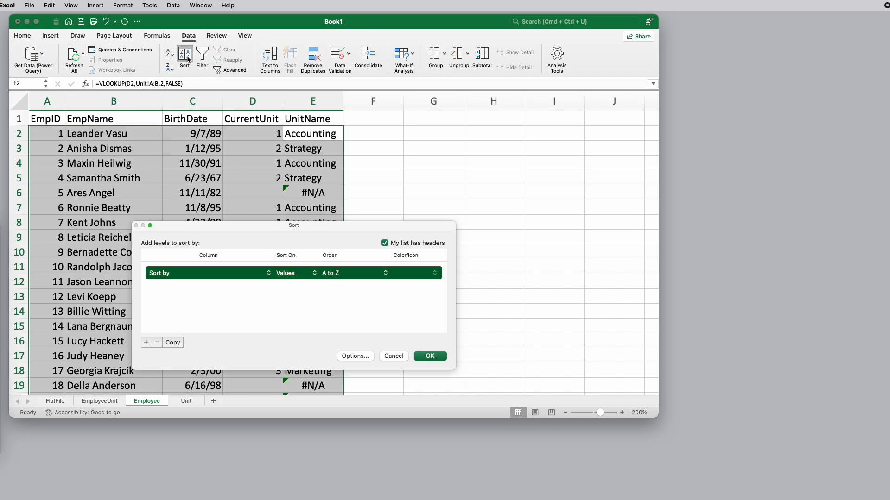
left_click(272, 273)
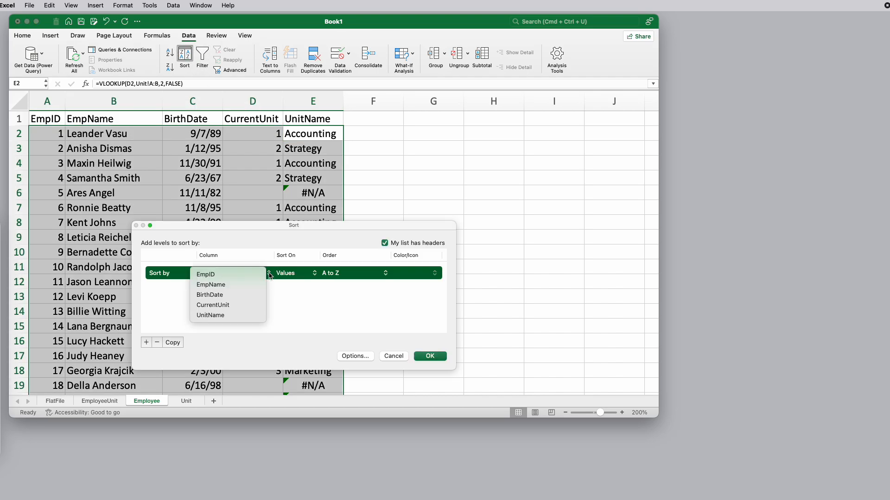
left_click(212, 305)
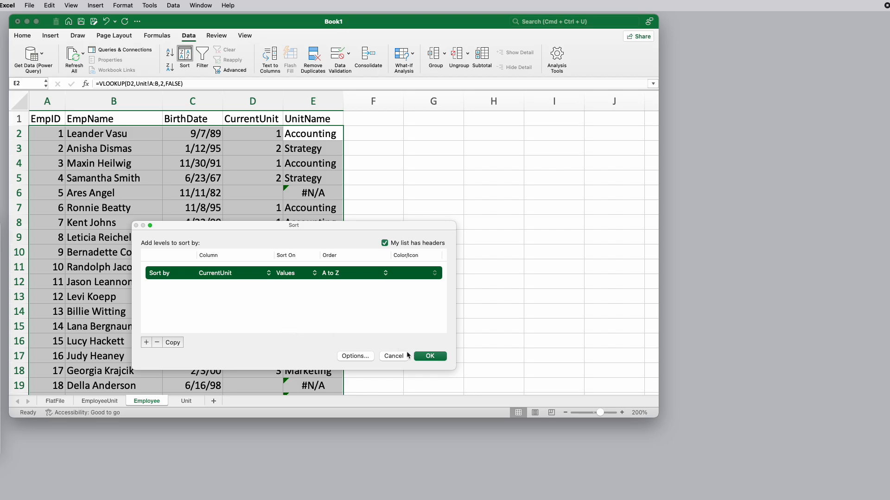
left_click(429, 357)
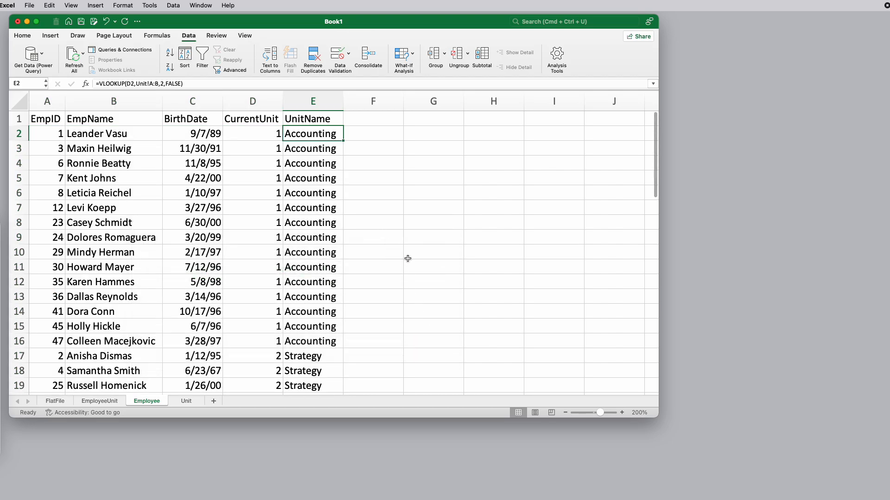
scroll(402, 257, "down", 3)
scroll(402, 254, "down", 3)
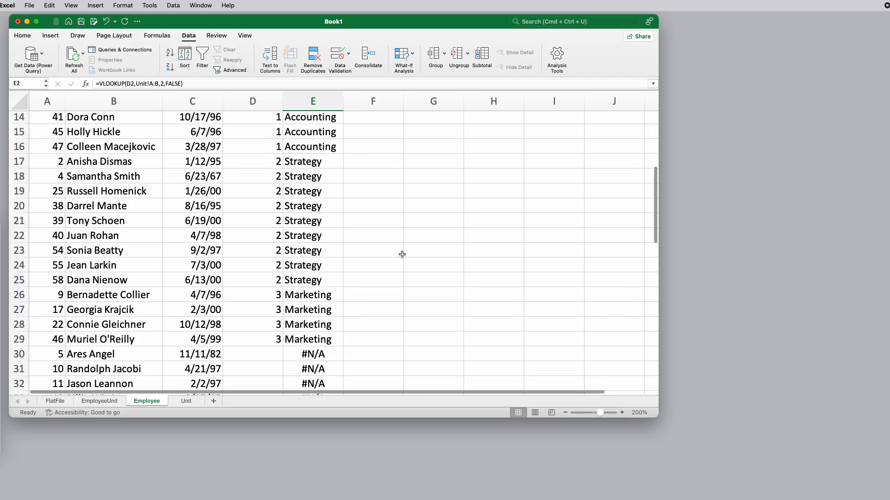
scroll(401, 255, "up", 6)
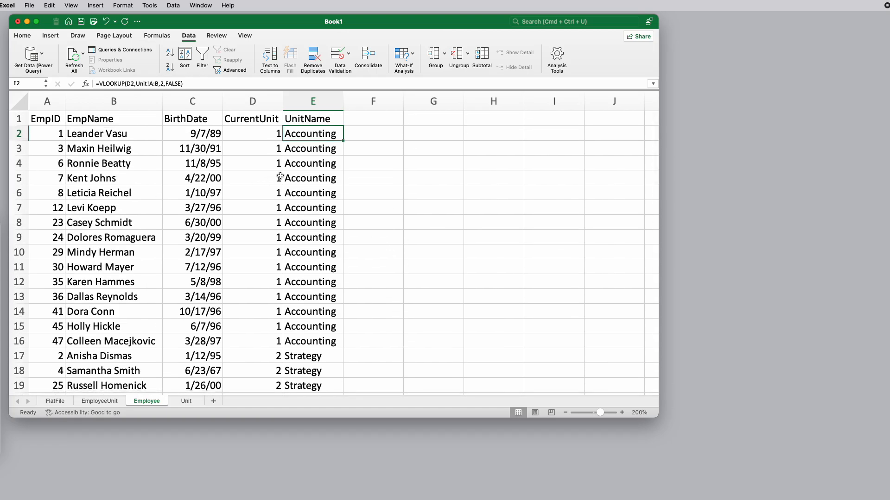
Check the employees per unit by selecting the Accounting, Strategy and Marketing cells of the UnitName column in turn
scroll(292, 232, "down", 4)
scroll(293, 231, "up", 4)
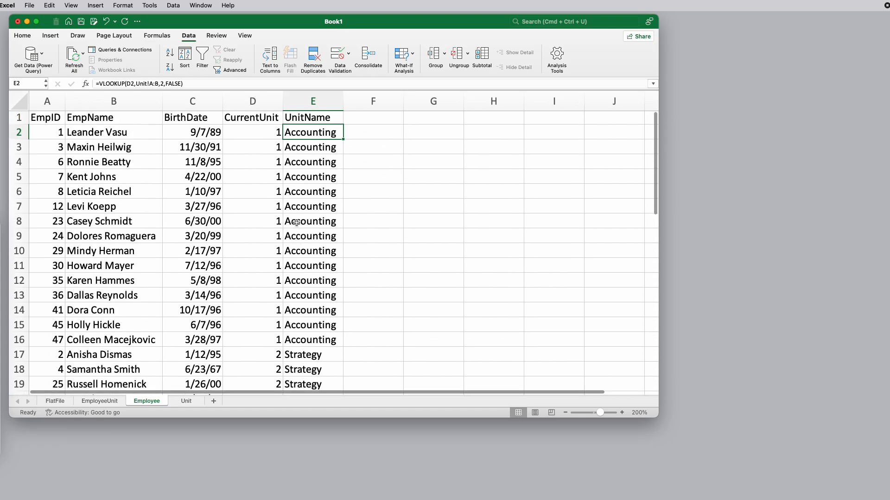
left_click(306, 333, "shift")
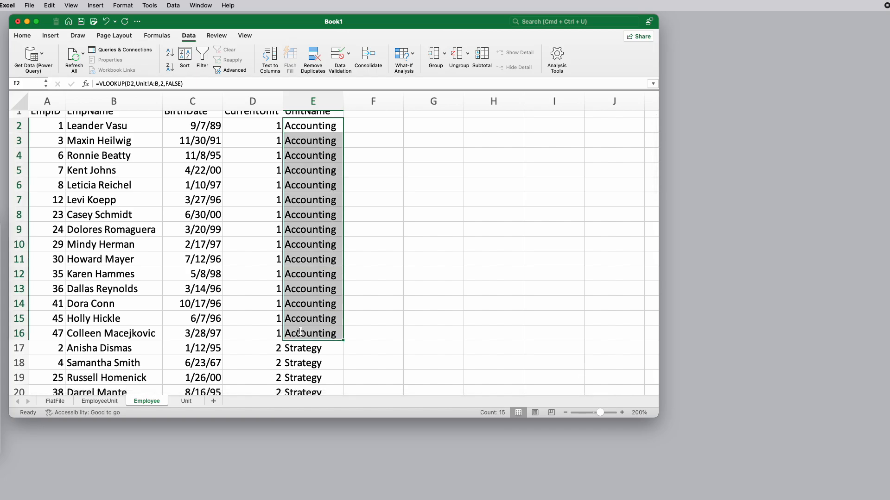
scroll(304, 324, "down", 2)
left_click(299, 291)
scroll(301, 299, "down", 3)
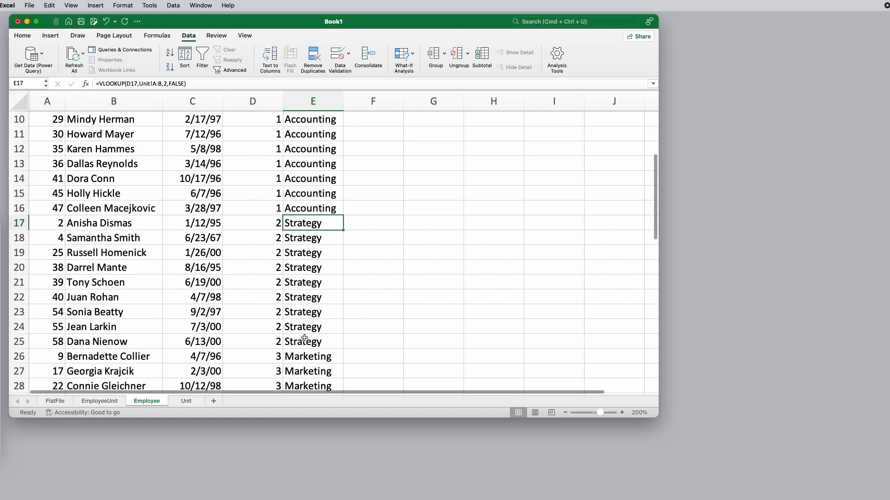
left_click(305, 342, "shift")
scroll(303, 345, "down", 2)
left_click(302, 320, "shift")
left_click(299, 366, "shift")
left_click(429, 320)
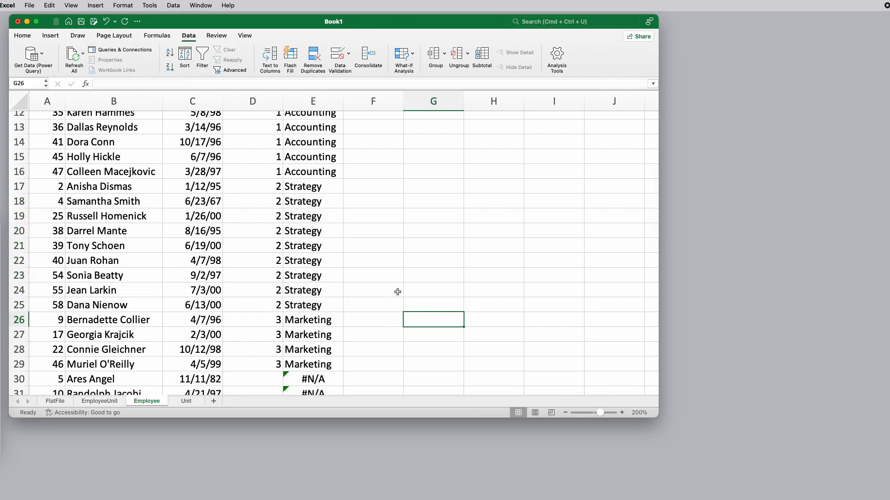